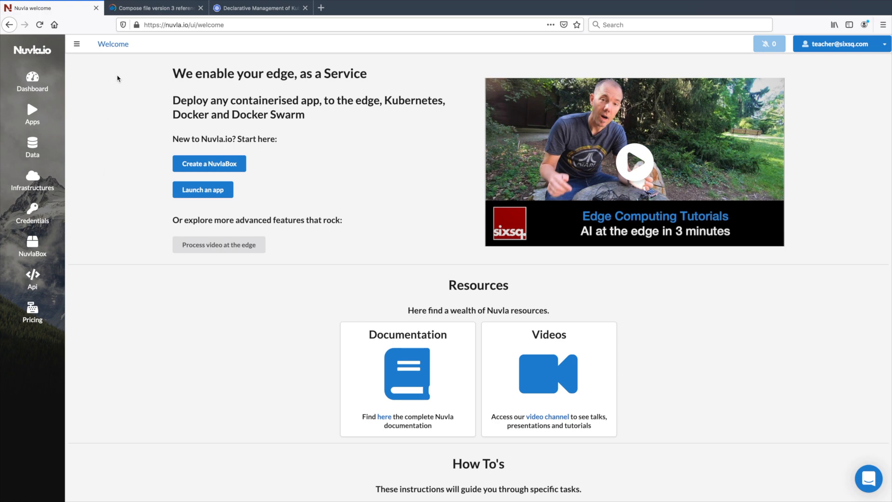
Step: Read the Compose file version 3 reference down to the build context, dockerfile and args examples
left_click(164, 12)
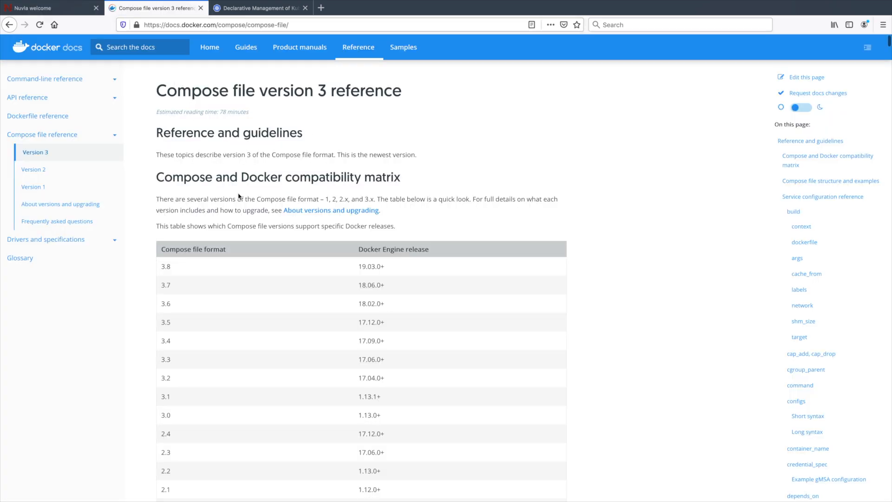
left_click_drag(157, 90, 256, 90)
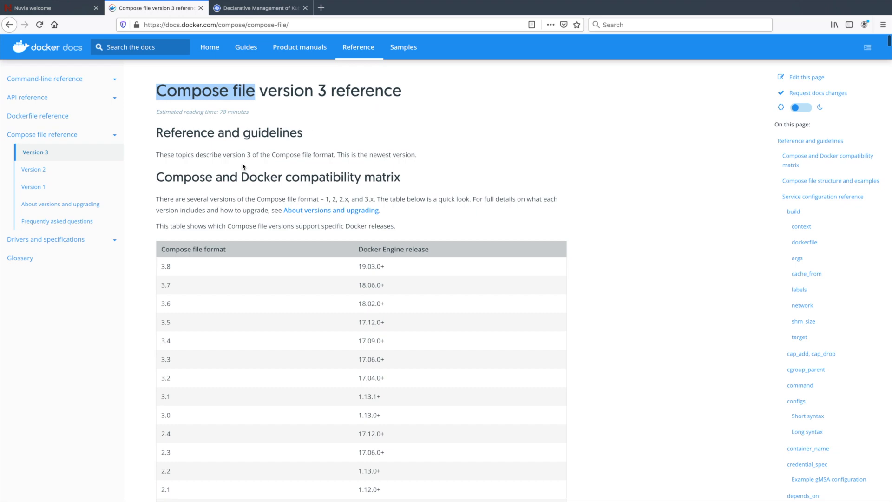
scroll(243, 166, "down", 10)
scroll(242, 166, "down", 3)
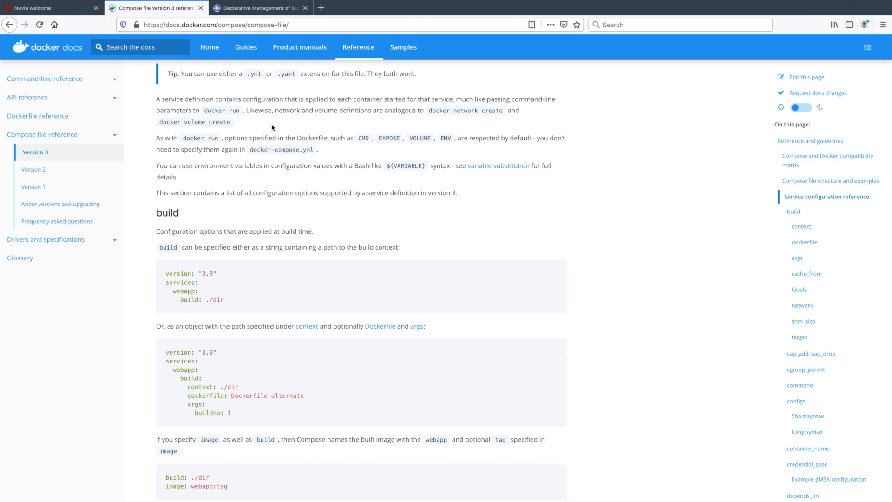
scroll(271, 130, "down", 5)
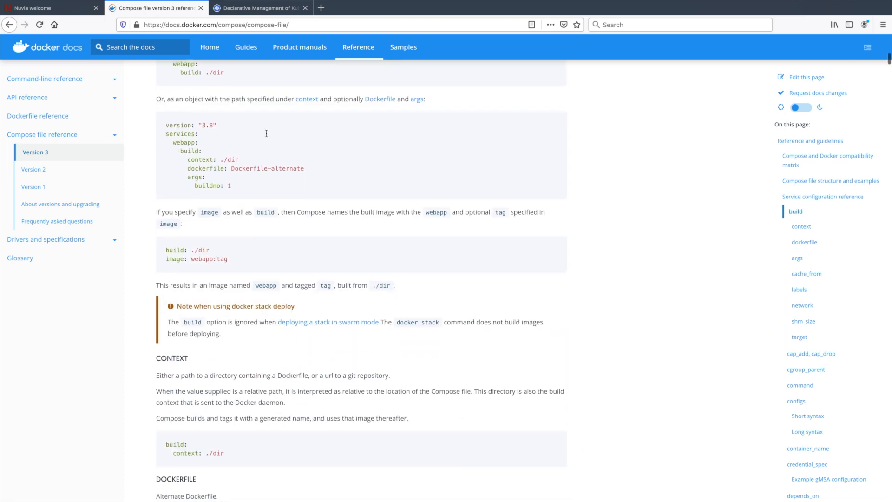
scroll(267, 137, "down", 2)
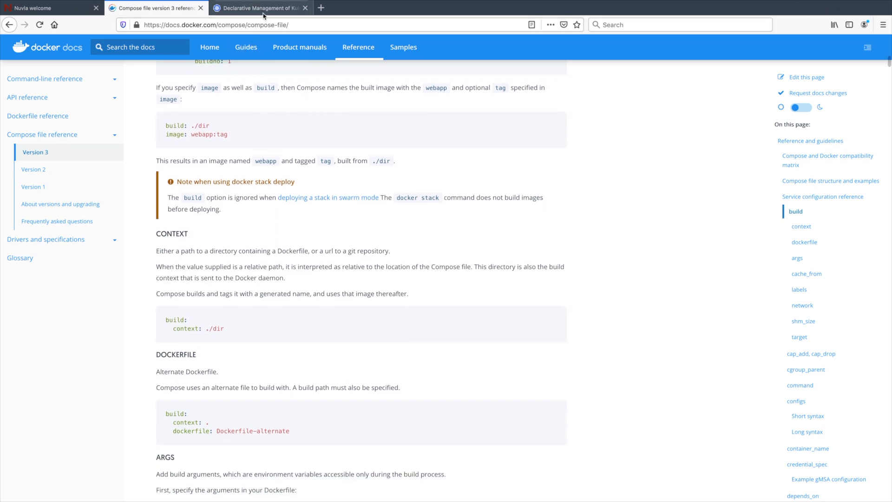
left_click(260, 8)
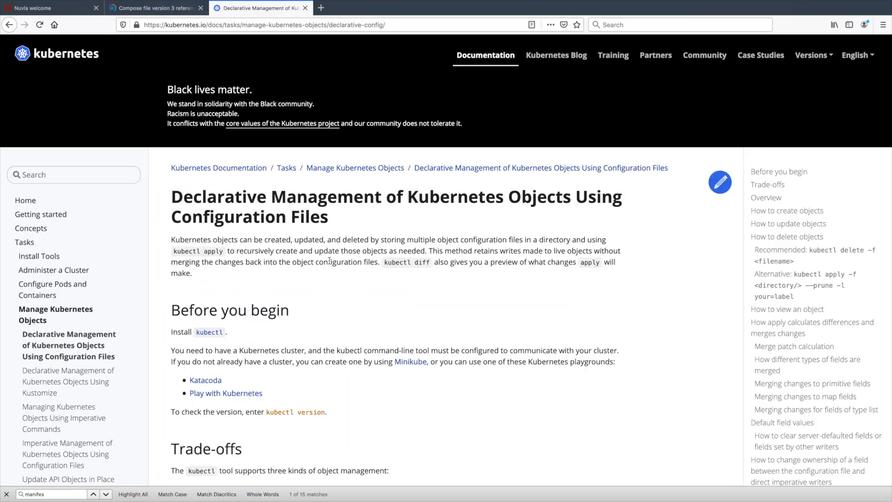
Step: Skim the Kubernetes declarative management page, then go back to the Nuvla welcome page
scroll(335, 260, "down", 4)
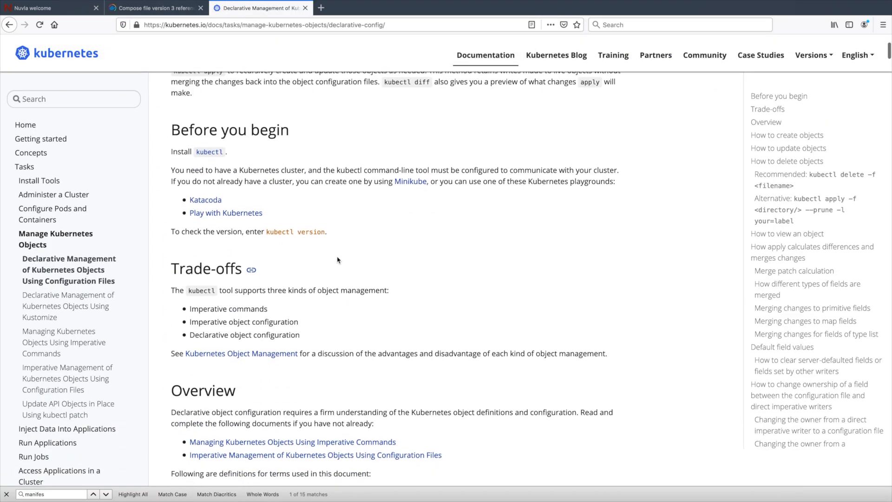
scroll(338, 260, "up", 5)
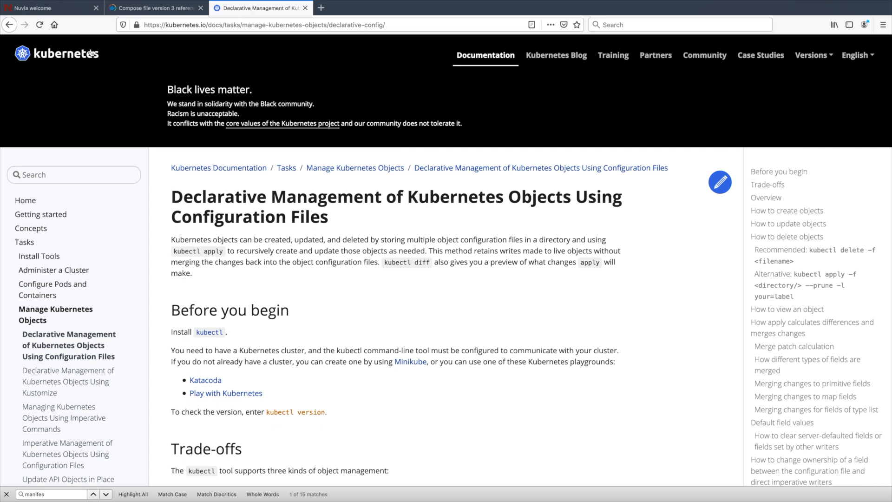
left_click(64, 8)
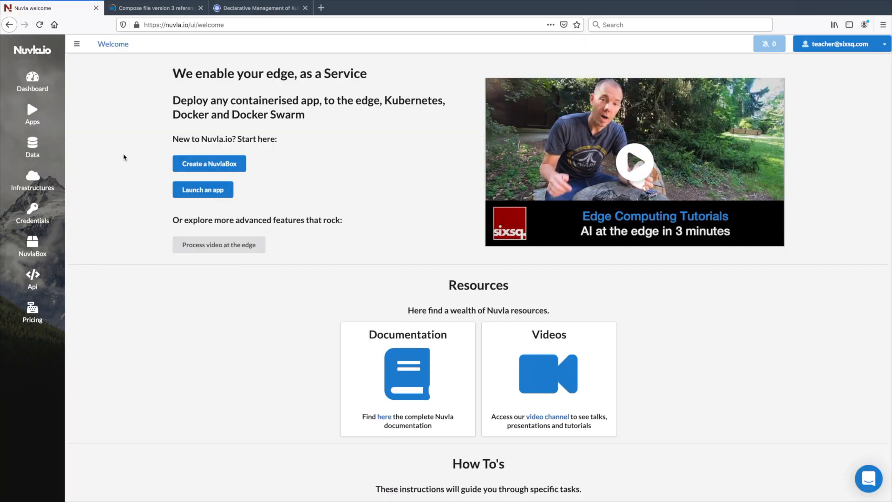
Step: Go to Apps, scroll to All projects and start adding a new item
left_click(40, 120)
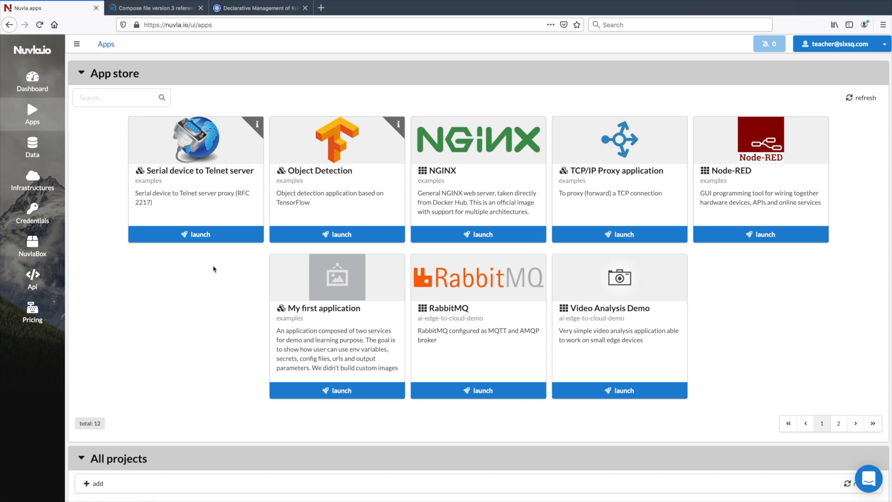
scroll(218, 270, "down", 4)
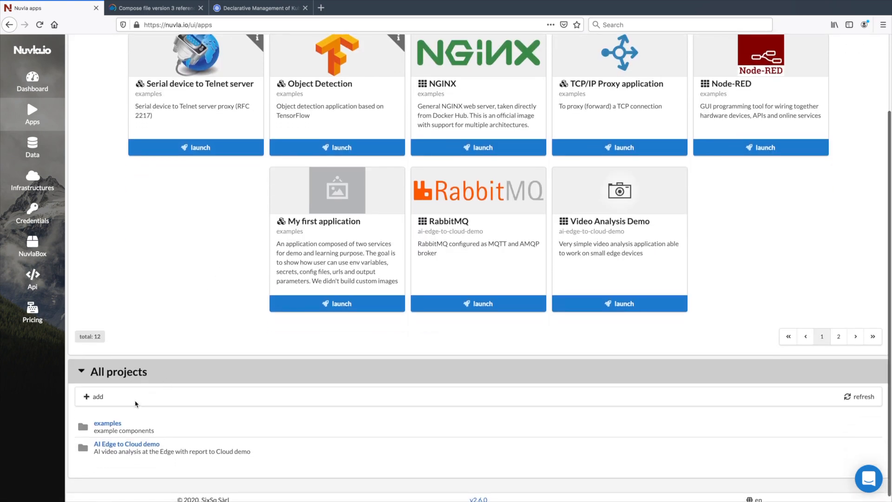
scroll(135, 404, "down", 1)
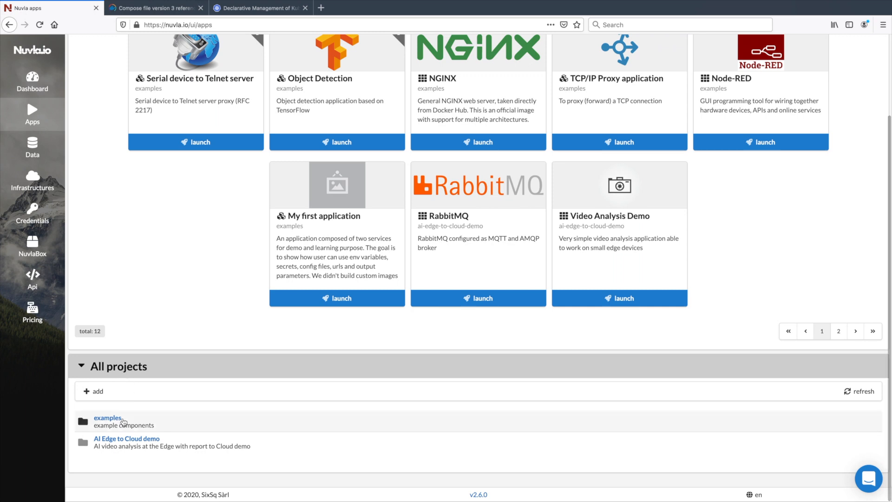
left_click(100, 395)
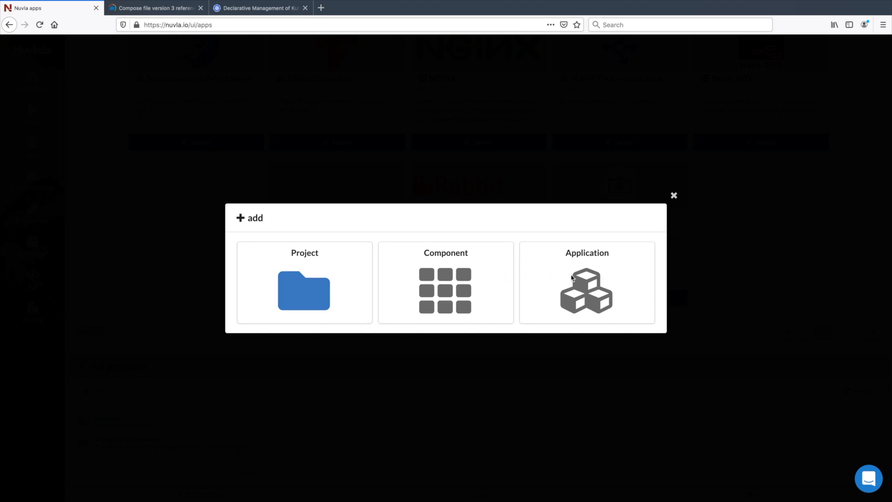
Step: Create a project named MyClassroomProject described as 'Exercise project for SixSq Classroom'
left_click(339, 292)
left_click(174, 113)
triple_click(175, 113)
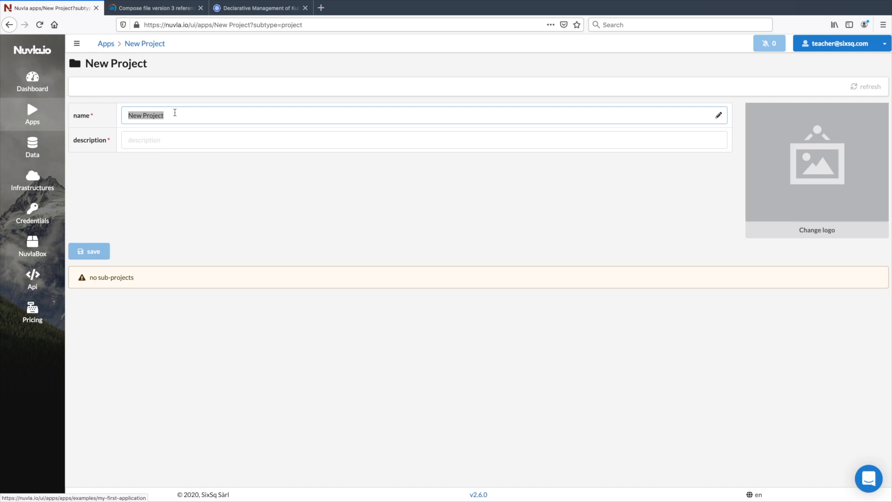
type("MyClassr")
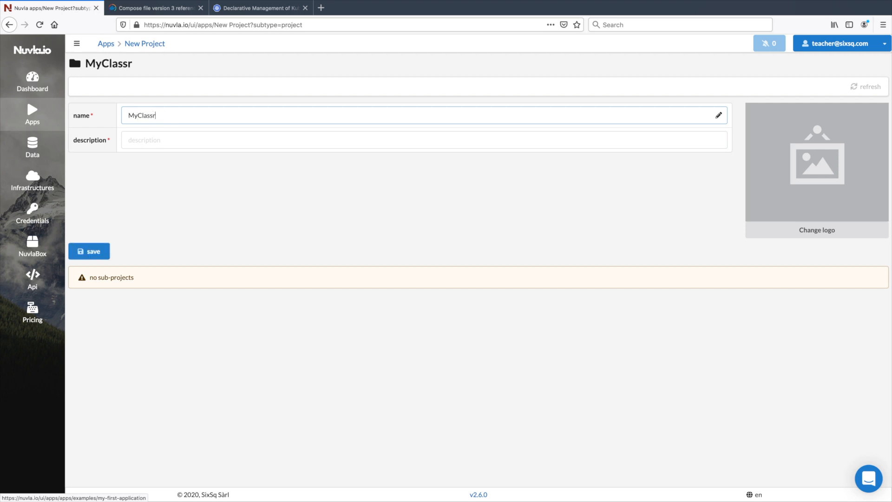
type("oomProject")
key("Tab")
type("Demo")
key("BackSpace")
key("BackSpace")
key("BackSpace")
key("BackSpace")
type("Exercise project for ")
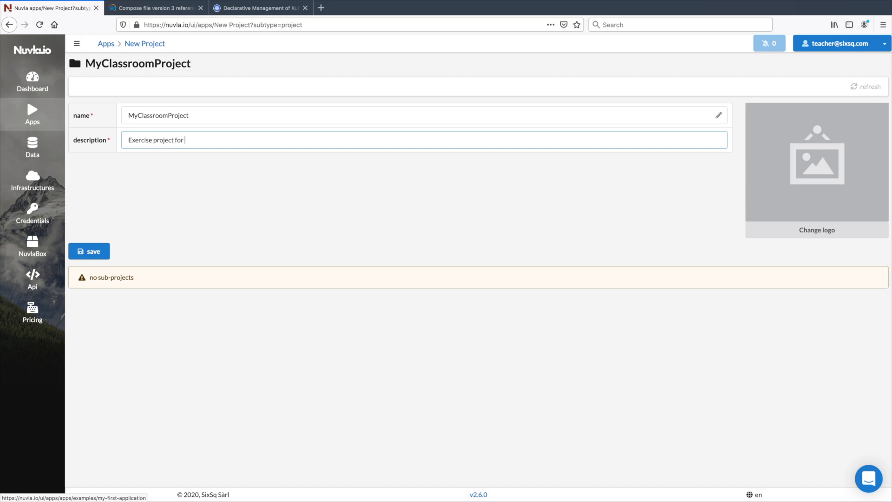
type("SixSq Classroom")
Step: Skip setting a logo and save the new project
left_click(772, 231)
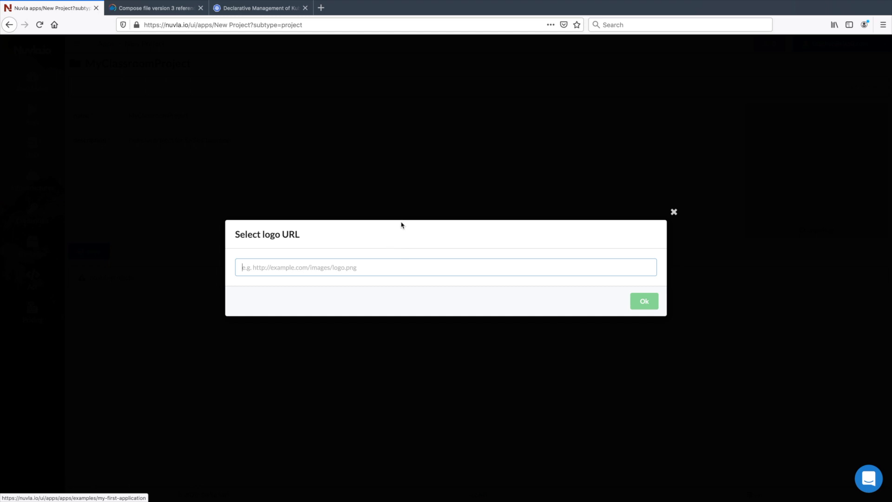
left_click(408, 203)
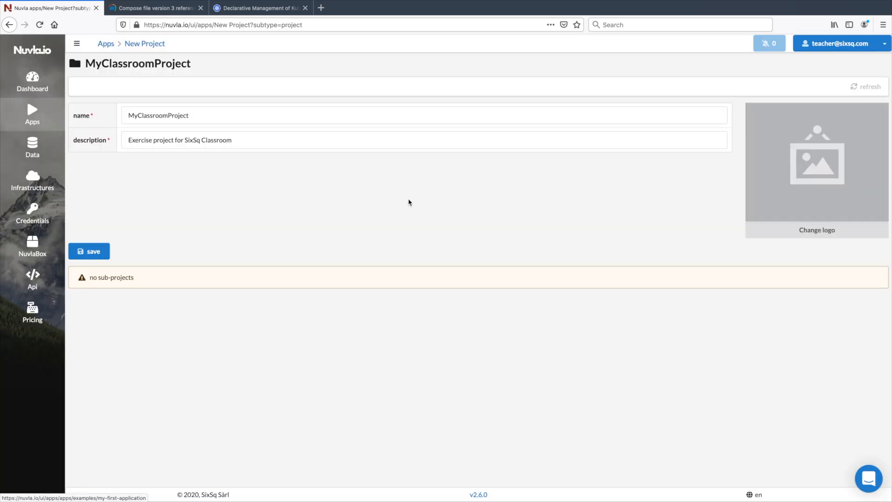
left_click(85, 253)
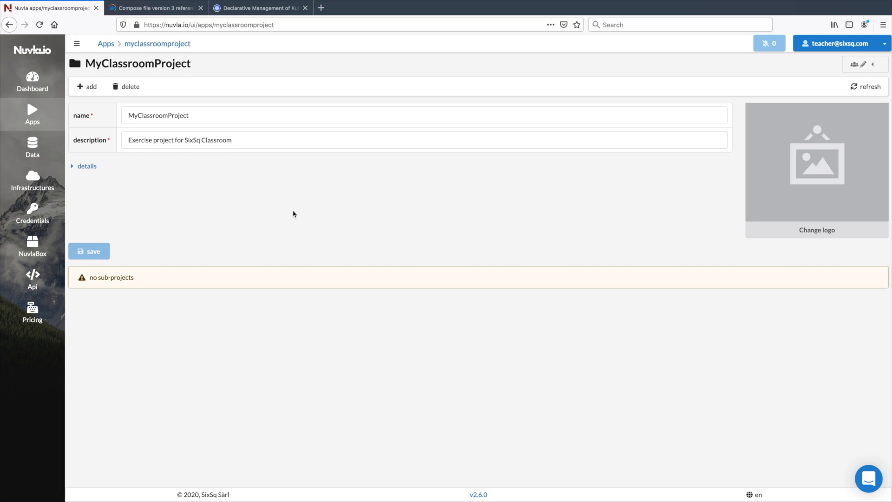
Step: Add a new Component inside MyClassroomProject
left_click(87, 87)
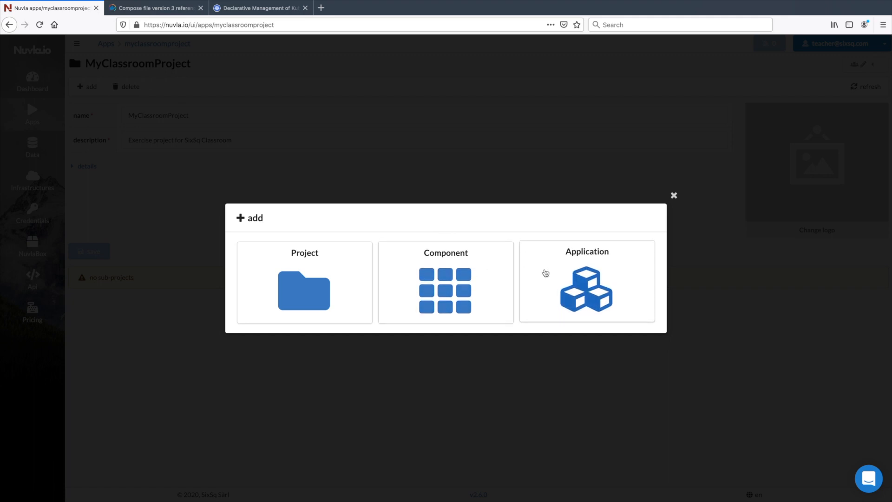
left_click(467, 271)
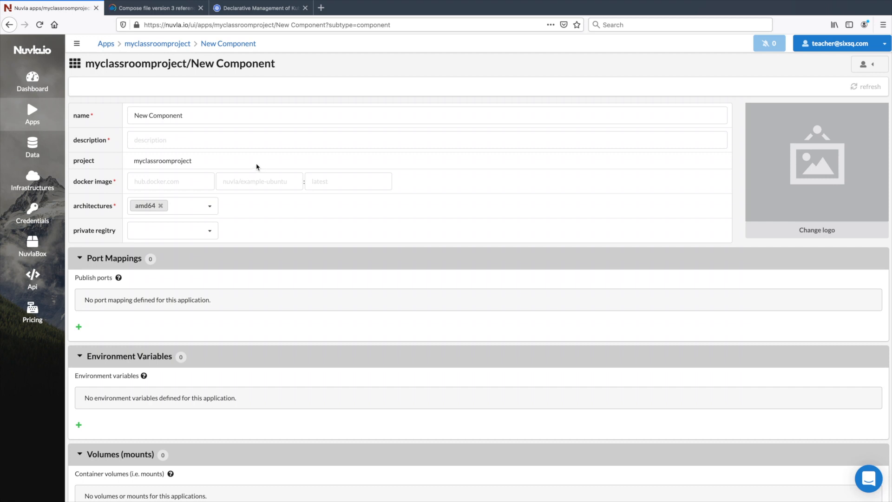
Step: Search Google for nginx in a new browser tab
triple_click(172, 114)
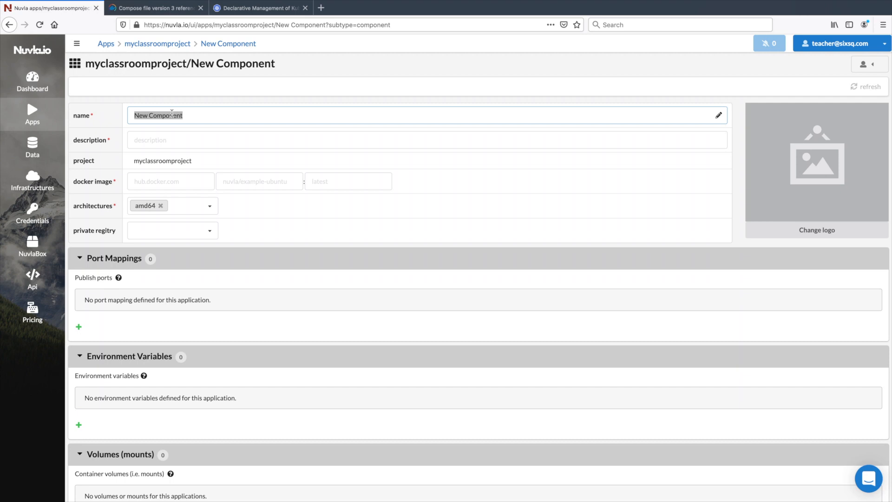
key("ctrl+t")
type("nginx")
key("Return")
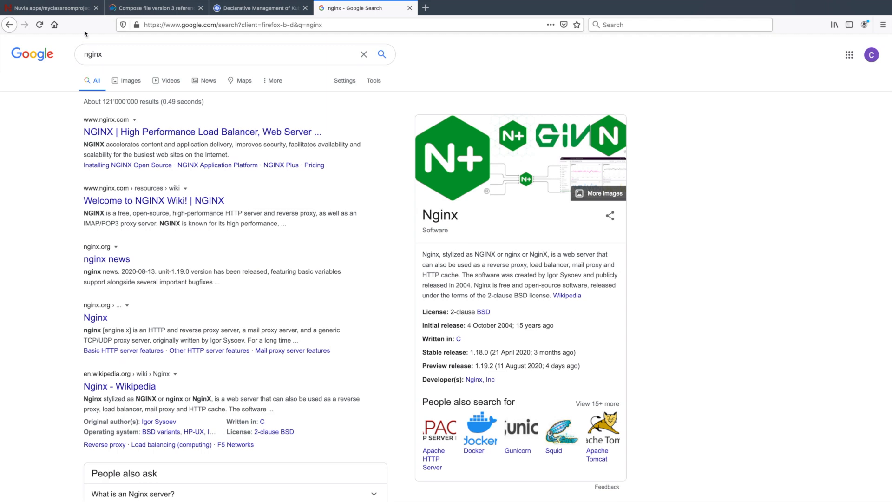
Step: Name the new component Nginx, then return to the nginx search results
left_click(70, 14)
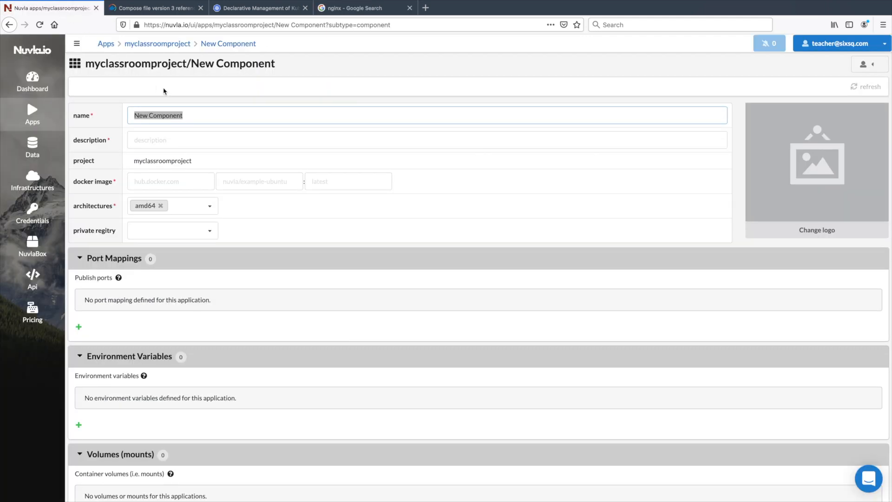
type("Nginx")
key("Tab")
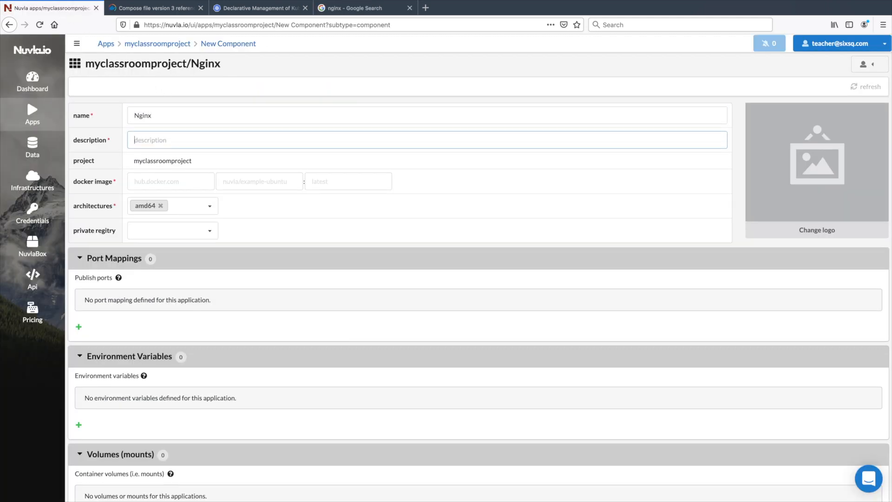
left_click(356, 9)
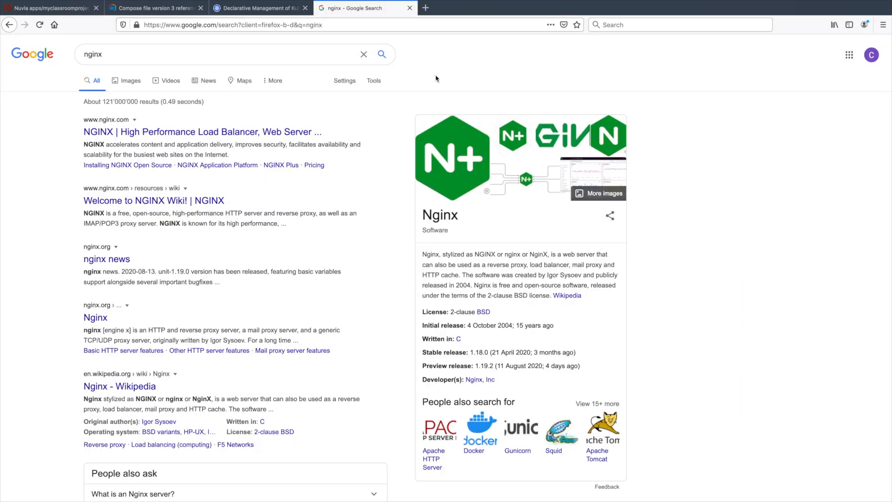
Step: Copy the green N+ nginx logo from Google image results for the component's logo
left_click(467, 183)
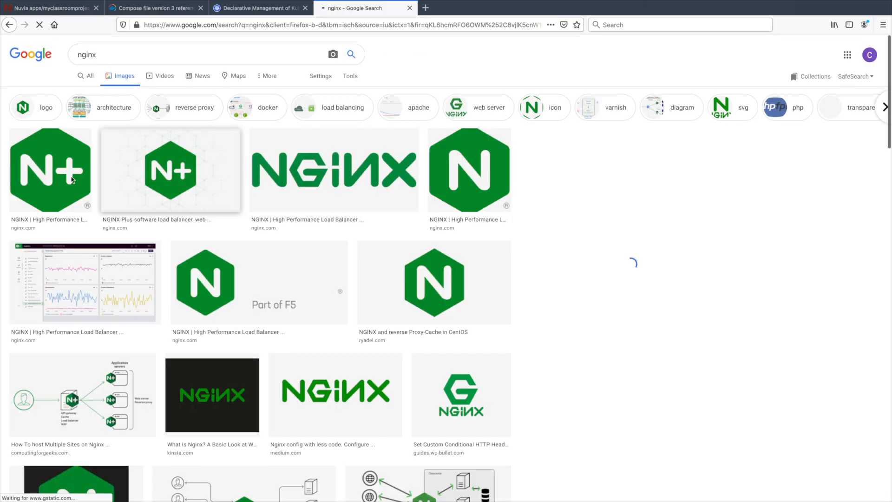
left_click(72, 181)
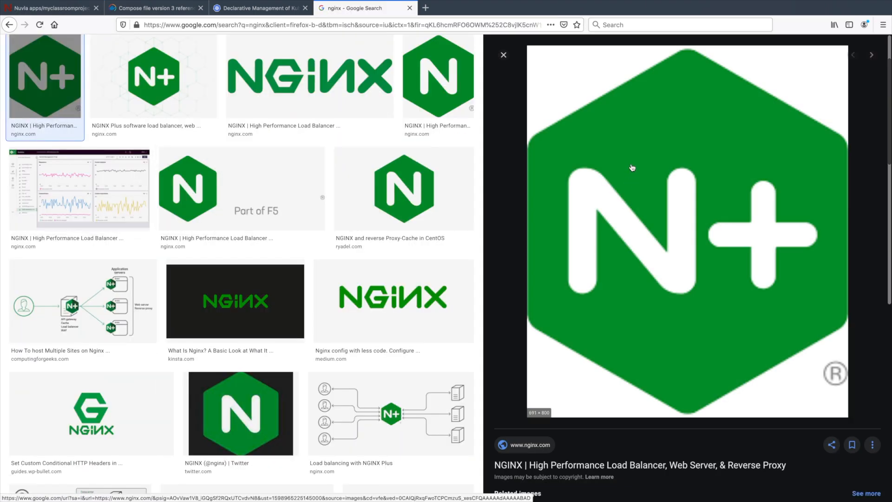
right_click(602, 150)
left_click(630, 234)
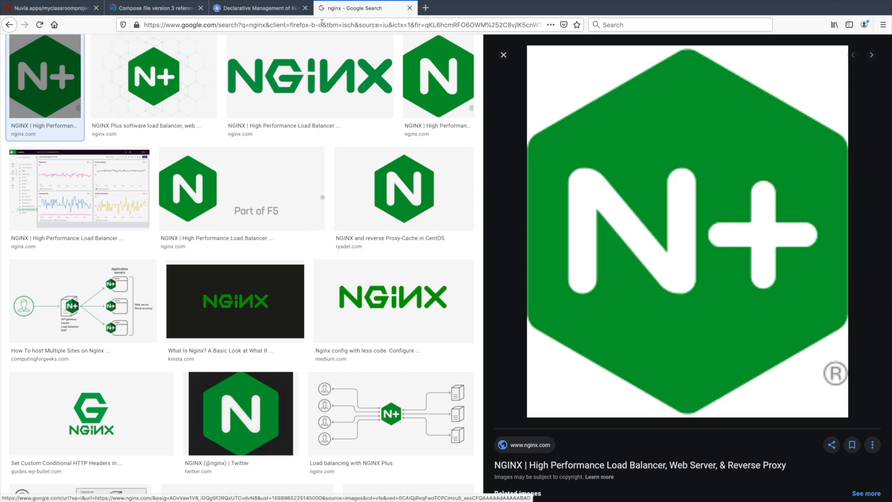
left_click(91, 12)
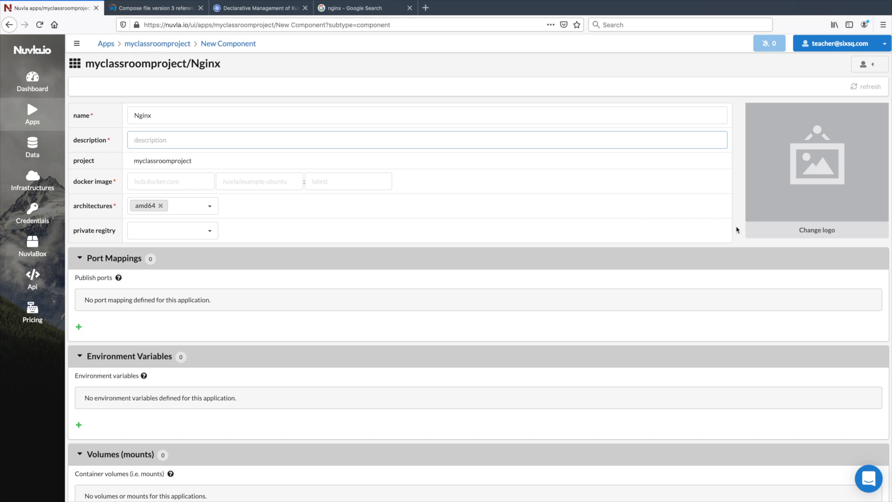
left_click(766, 230)
Step: Paste the N+ logo as the component logo and describe it as 'My nginx component'
key("ctrl+v")
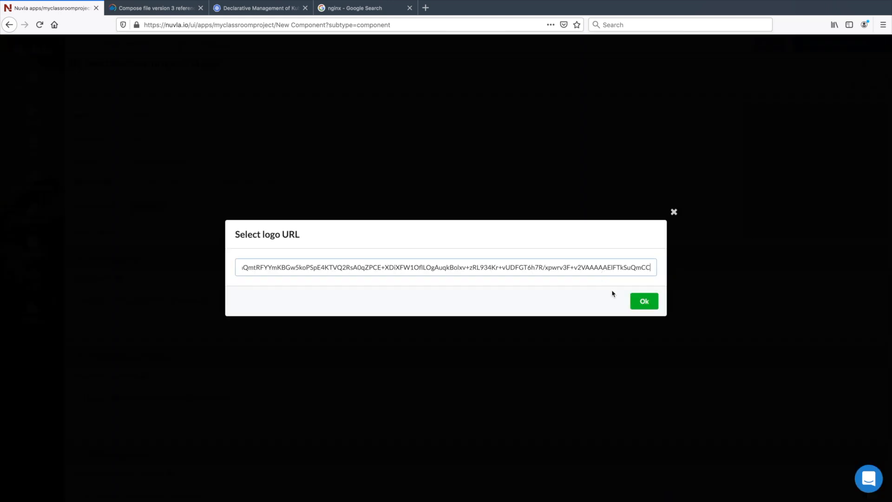
left_click(643, 303)
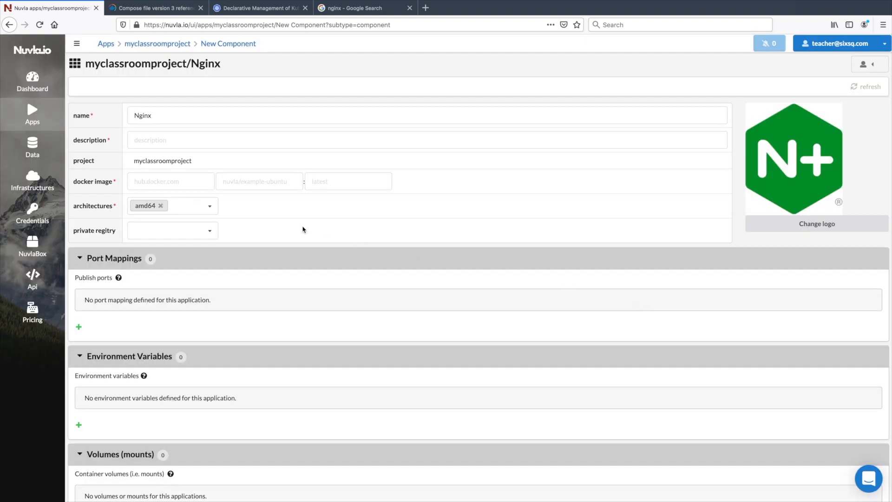
left_click(161, 146)
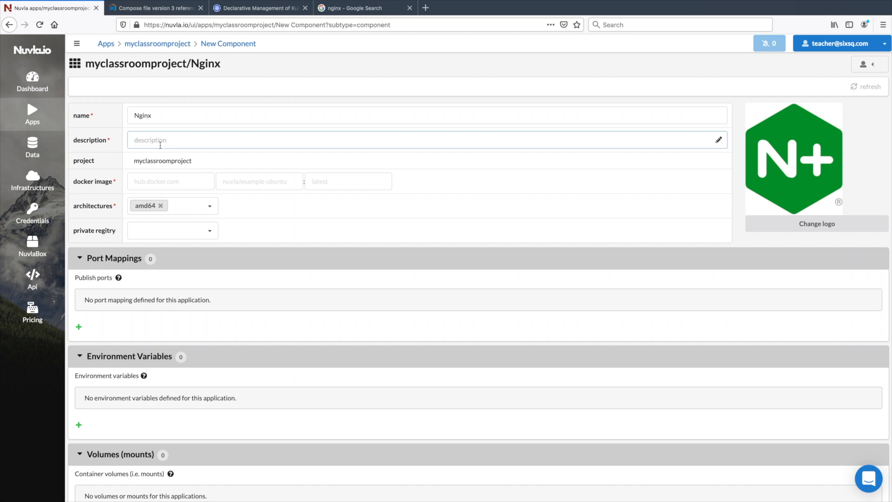
type("nginx component")
left_click(162, 180)
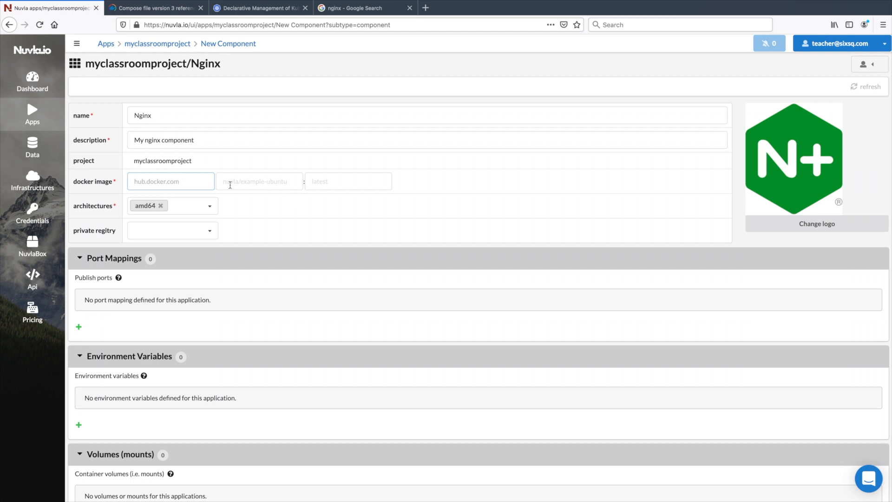
Step: Enter nginx as the component's docker image name
left_click(264, 186)
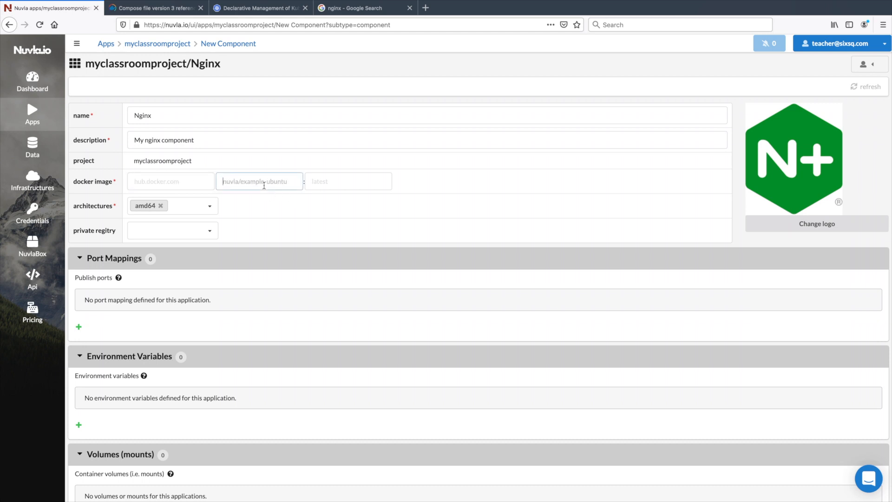
type("nginx")
left_click(354, 184)
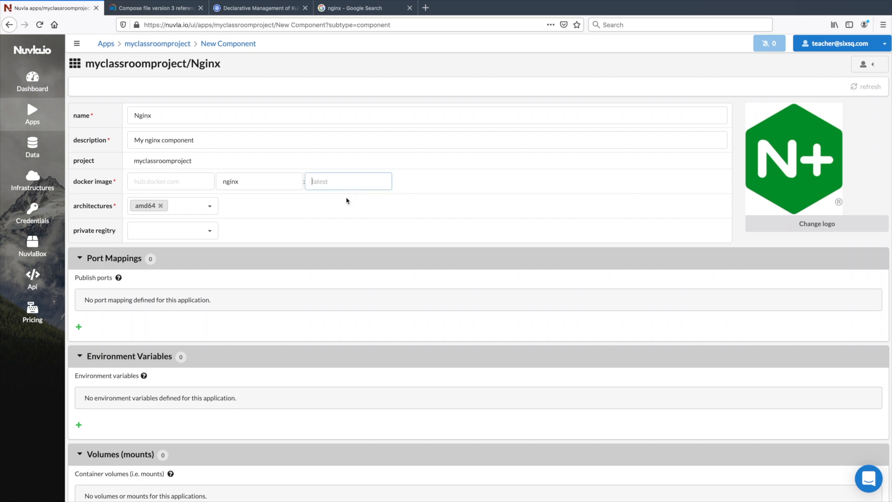
left_click(159, 182)
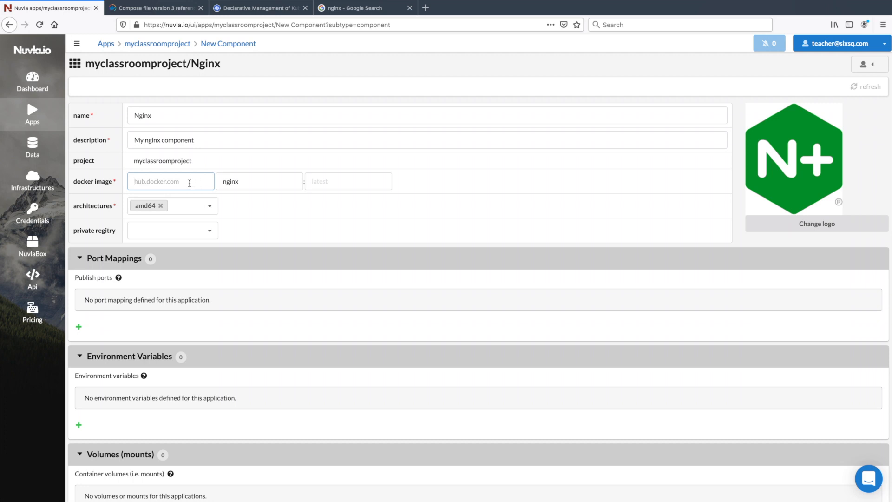
double_click(242, 184)
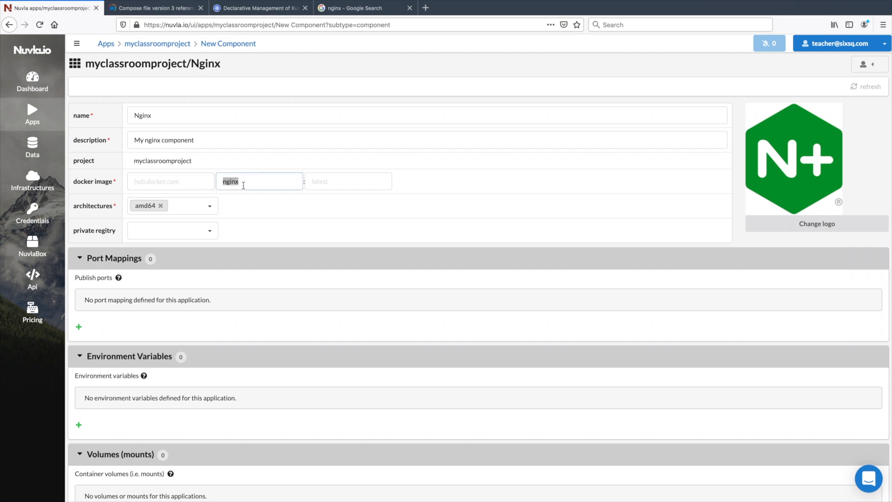
left_click(350, 182)
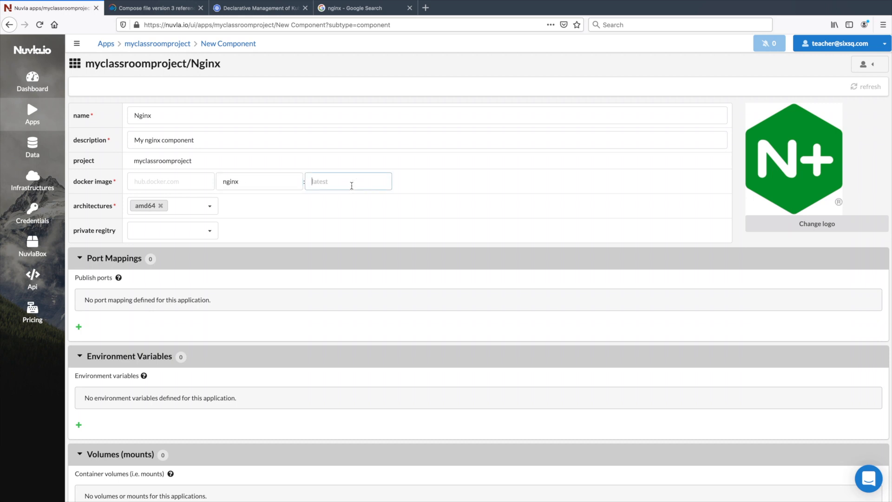
Step: Keep amd64 as the only architecture and leave no private registry selected
left_click(205, 210)
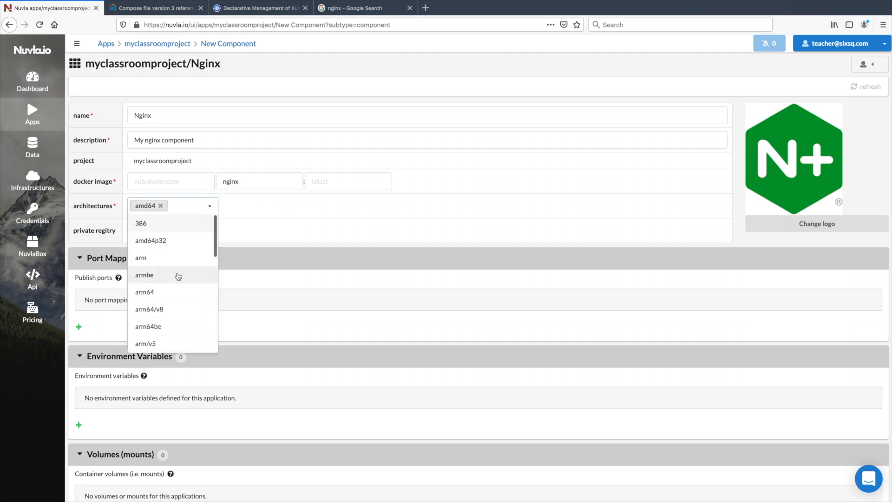
scroll(178, 276, "down", 5)
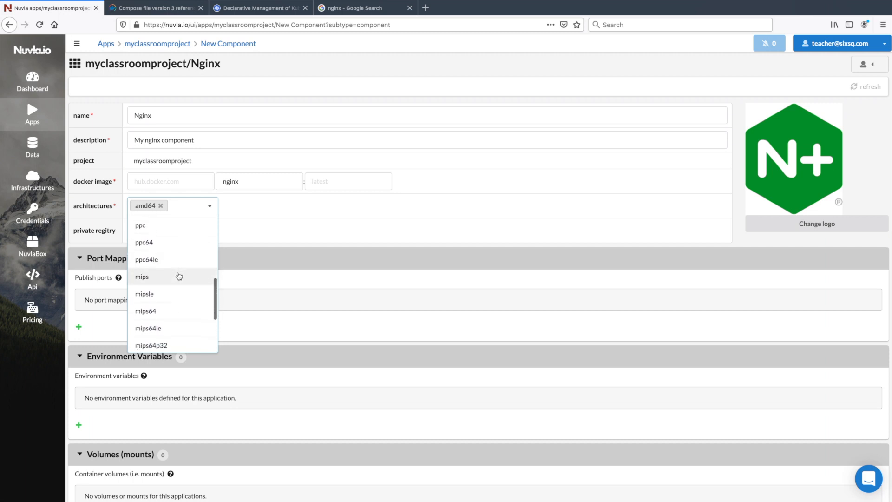
scroll(178, 277, "up", 5)
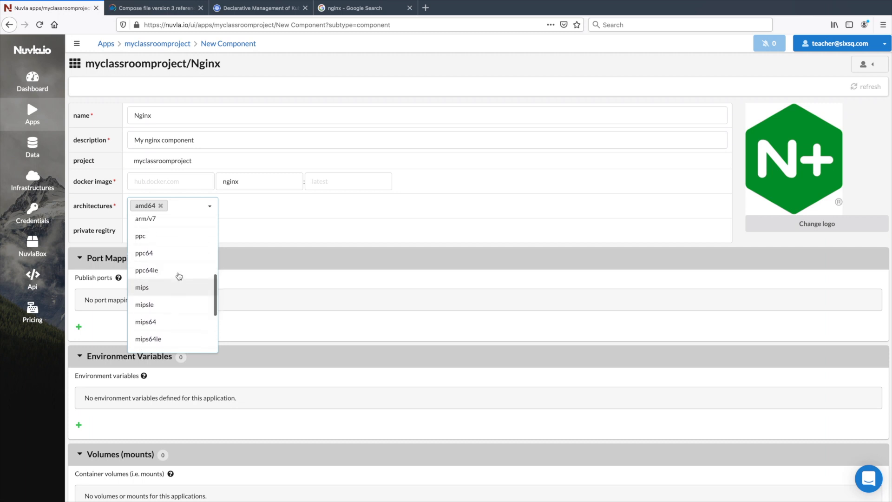
left_click(190, 205)
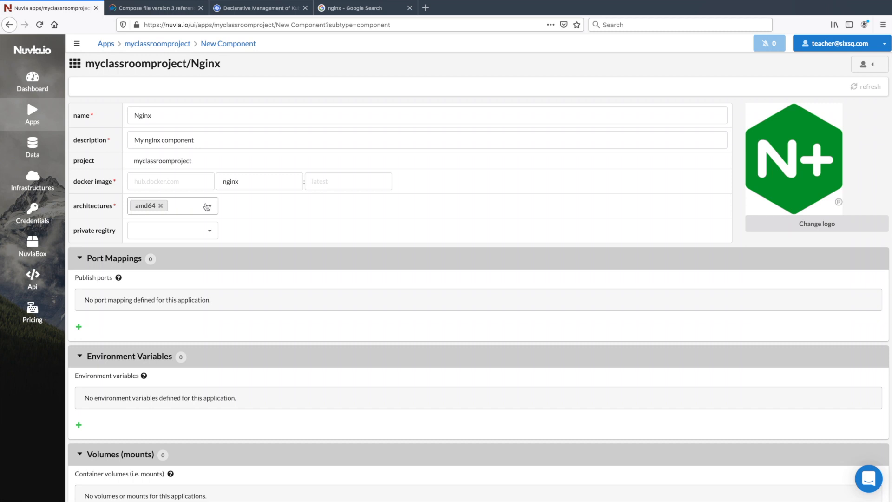
left_click(210, 232)
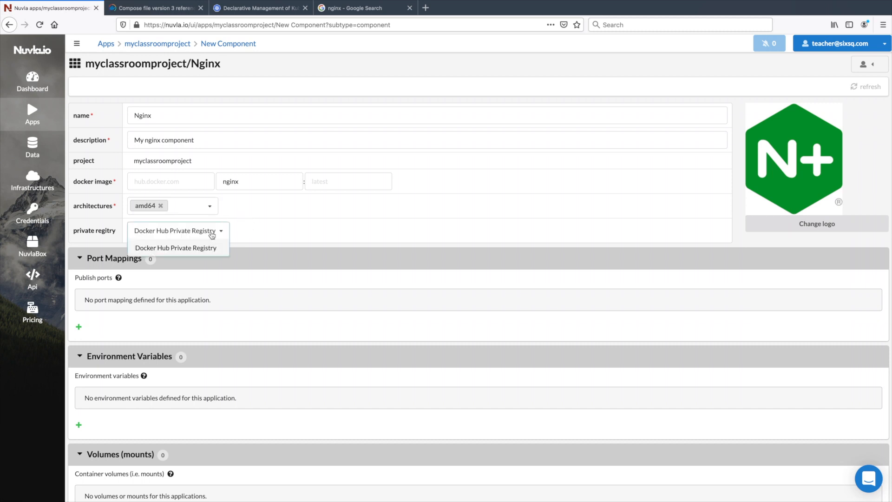
left_click(258, 235)
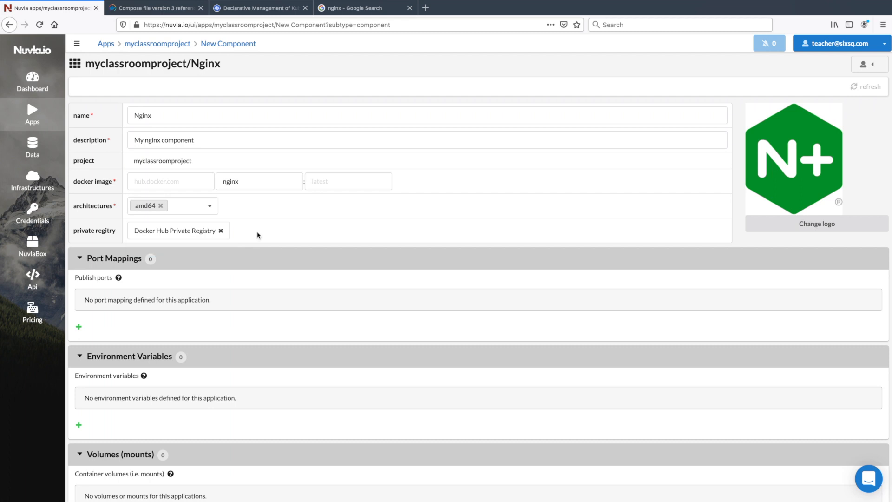
left_click(221, 231)
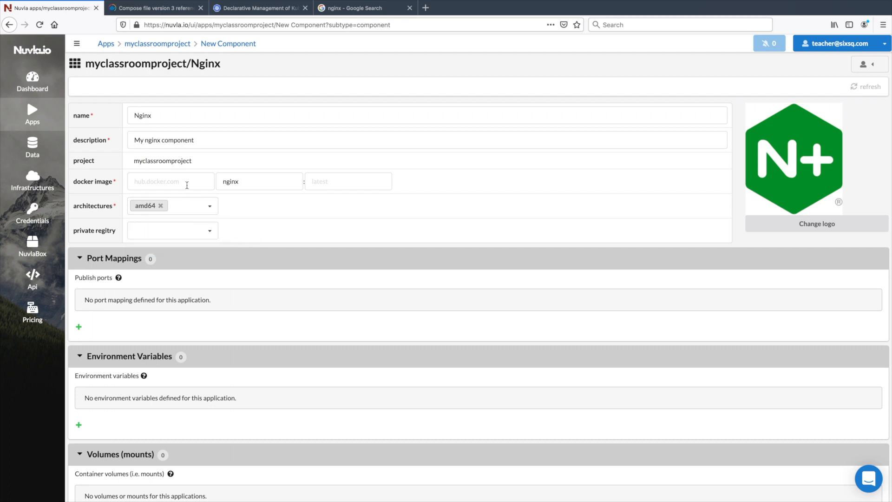
scroll(264, 235, "down", 3)
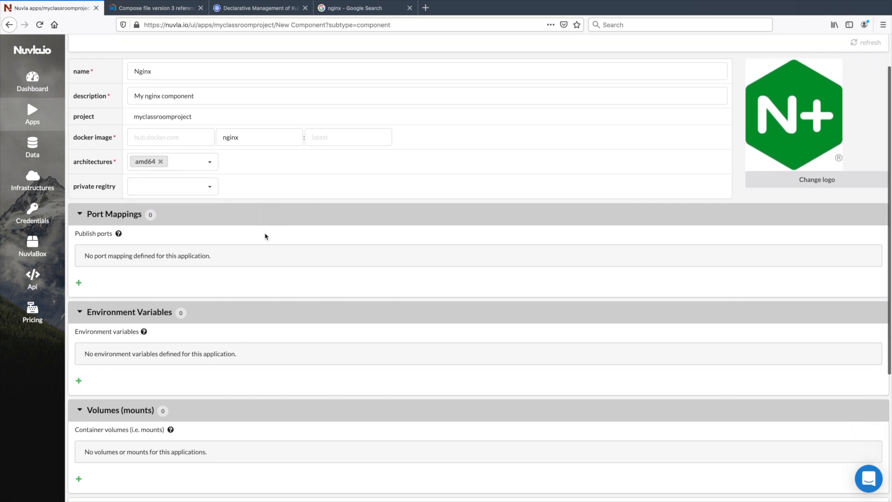
scroll(265, 237, "down", 1)
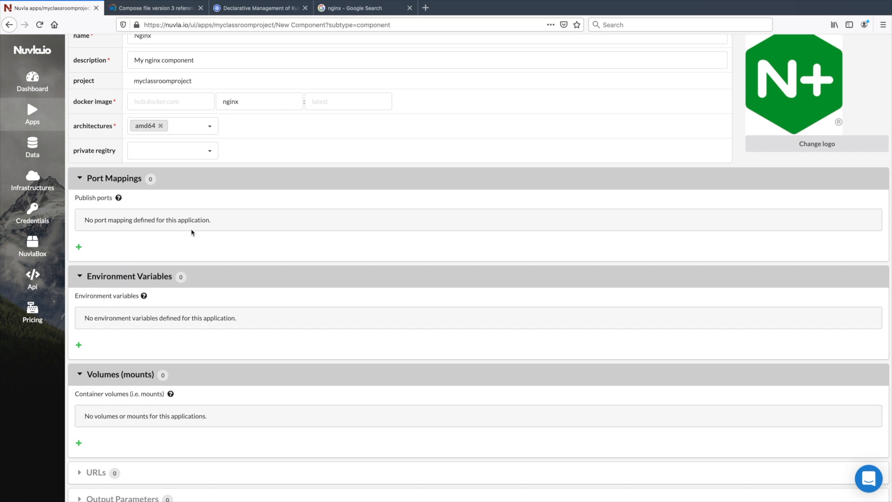
scroll(193, 234, "up", 1)
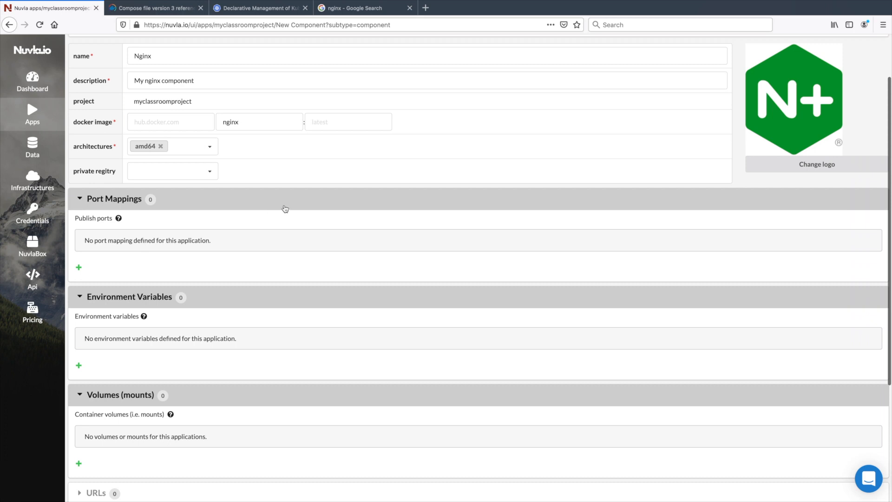
Step: Add a TCP port mapping from external 8080 to internal 80 (-p 8080:80)
left_click(80, 268)
left_click(122, 263)
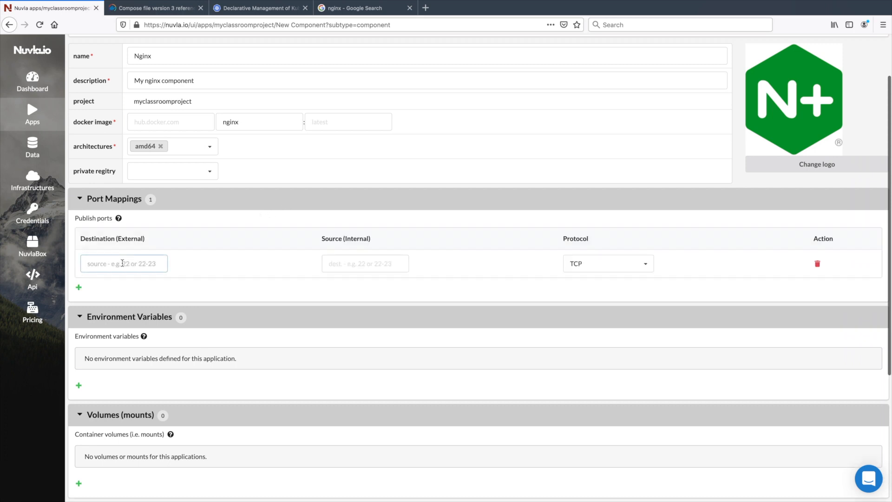
left_click(348, 266)
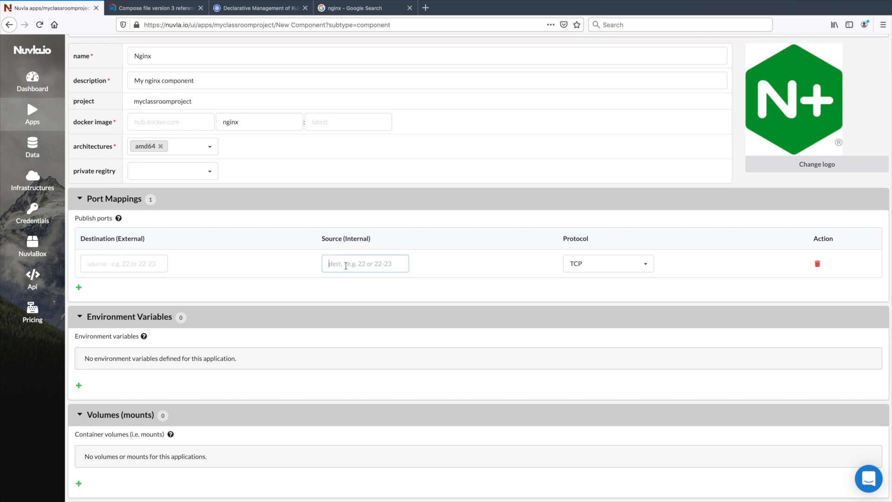
type("80")
left_click(140, 263)
left_click_drag(117, 238, 132, 236)
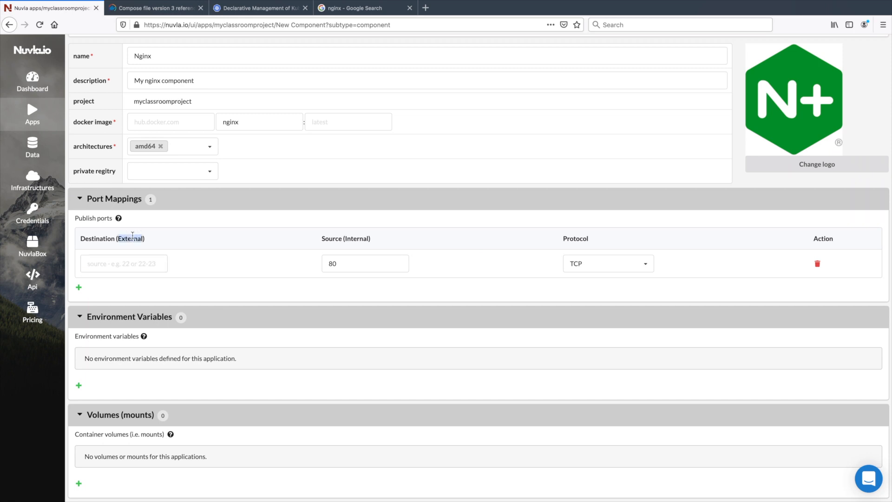
left_click(126, 268)
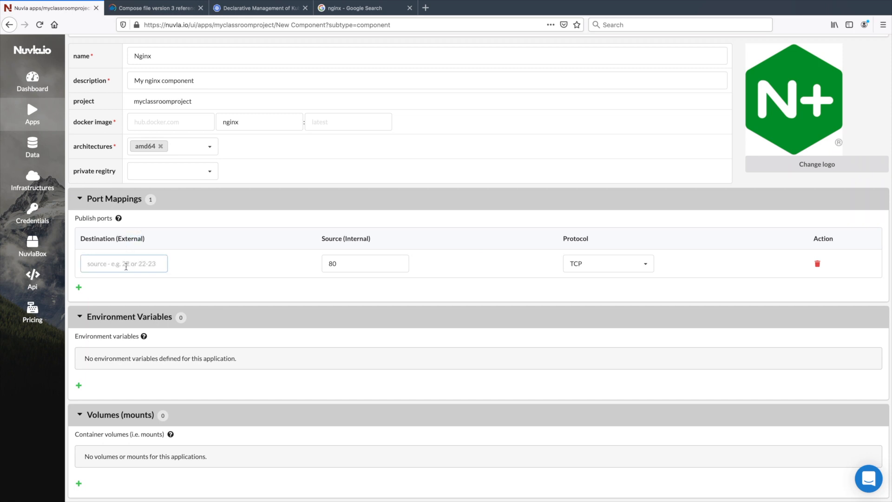
type("8080")
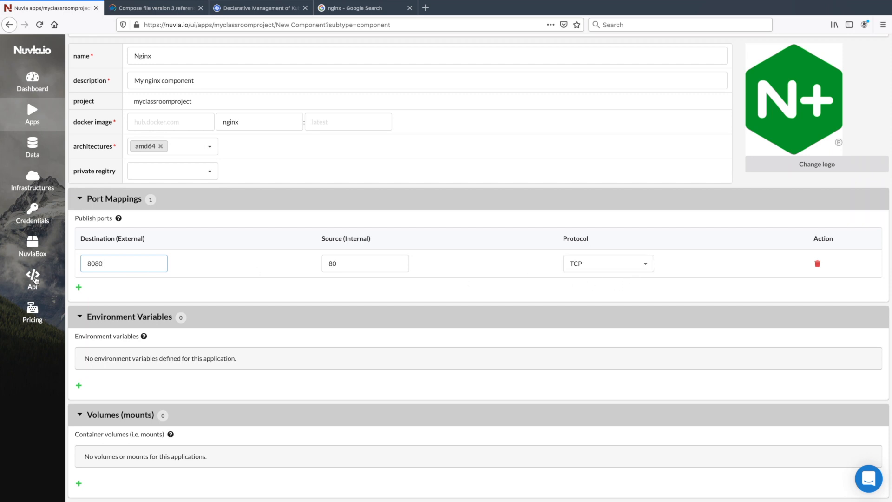
scroll(93, 306, "down", 3)
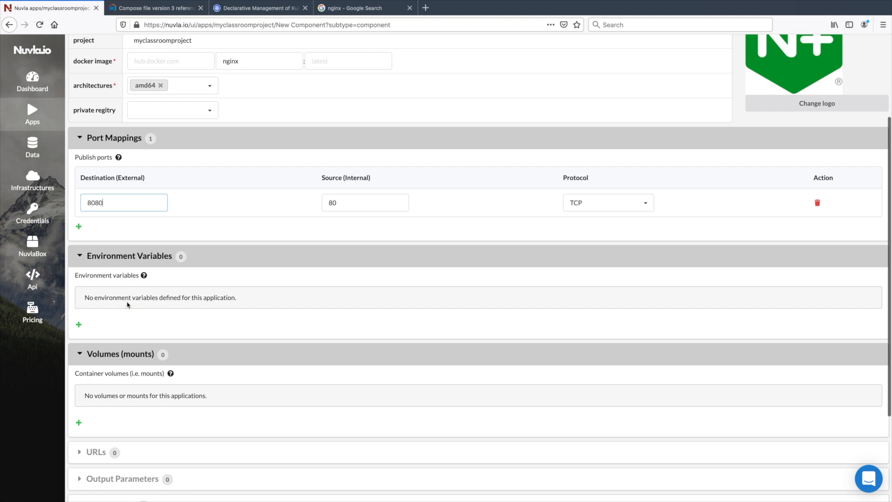
scroll(127, 305, "down", 2)
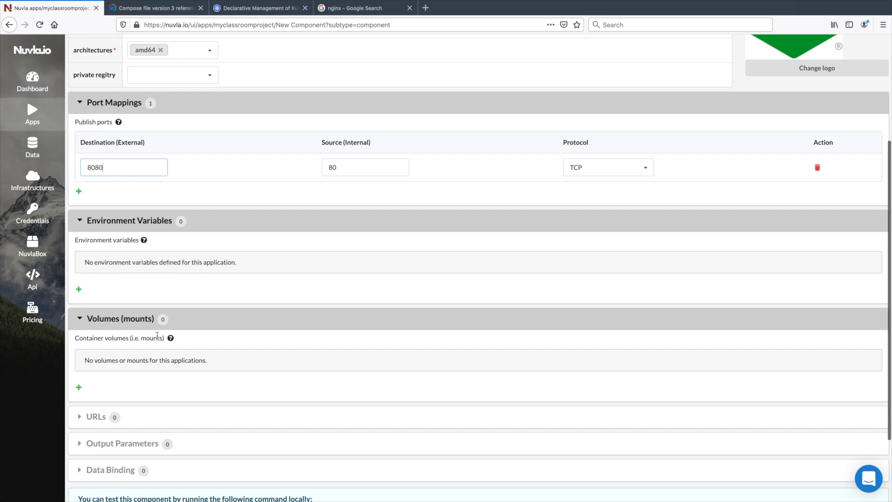
scroll(158, 335, "down", 2)
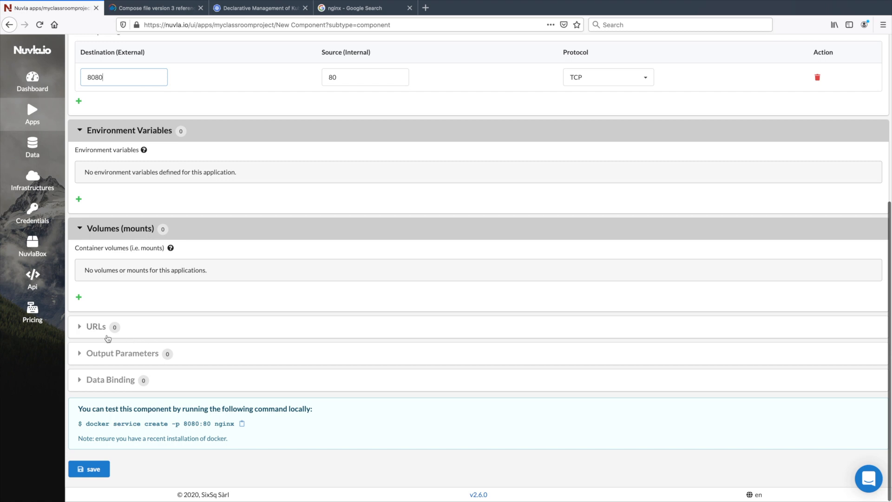
left_click(80, 328)
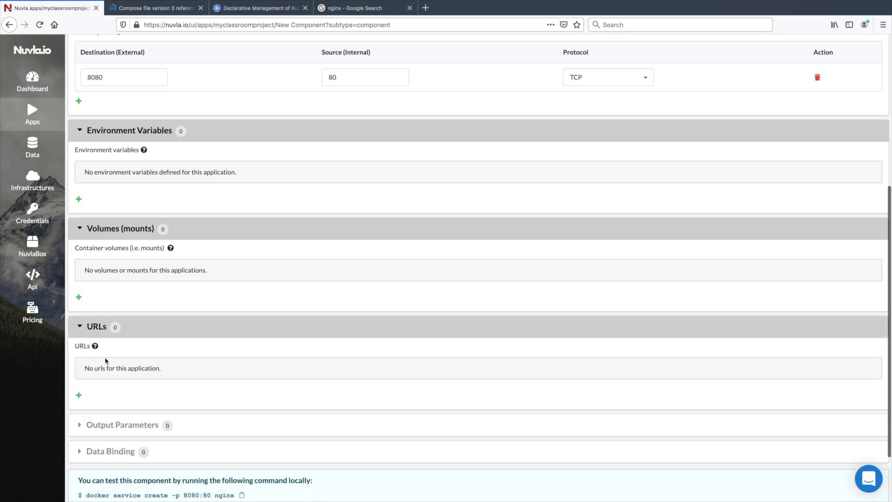
left_click(78, 397)
left_click(103, 392)
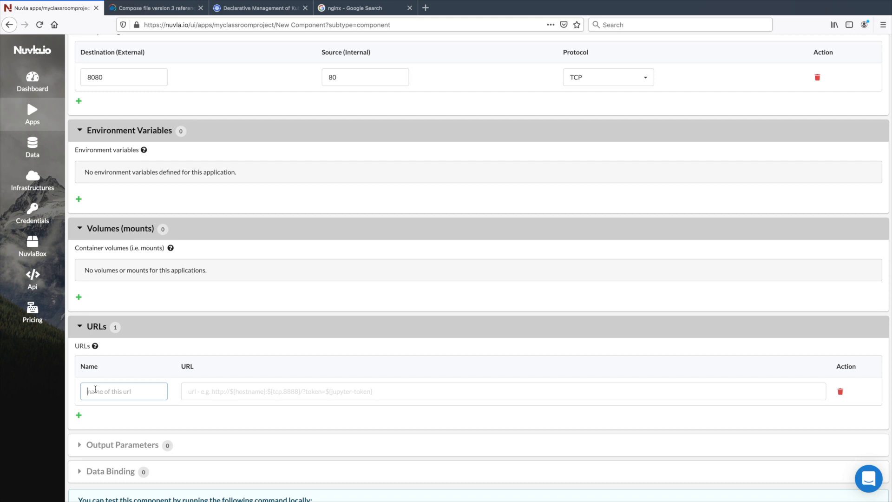
type("Web Endpoint")
left_click(188, 391)
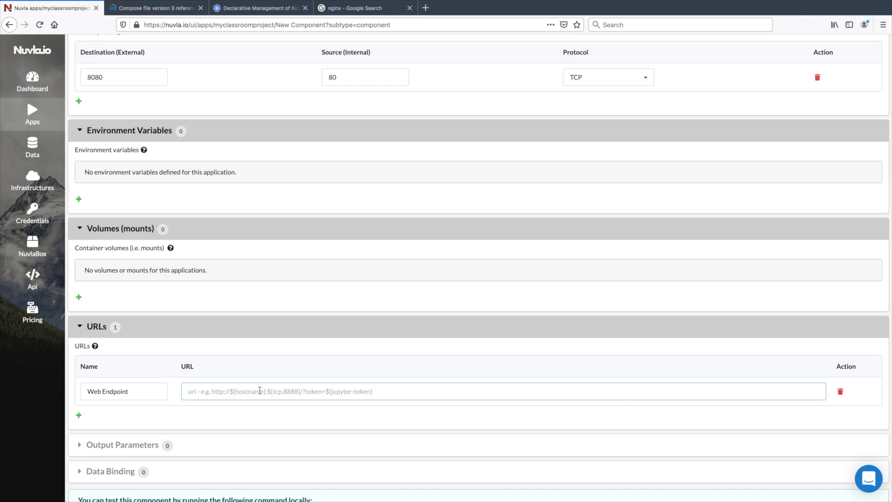
type("http://${hos")
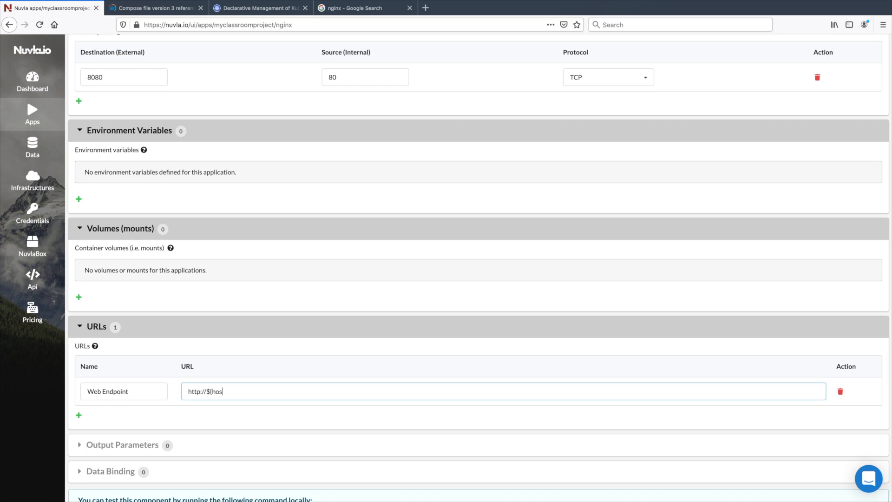
type("tname}:8080")
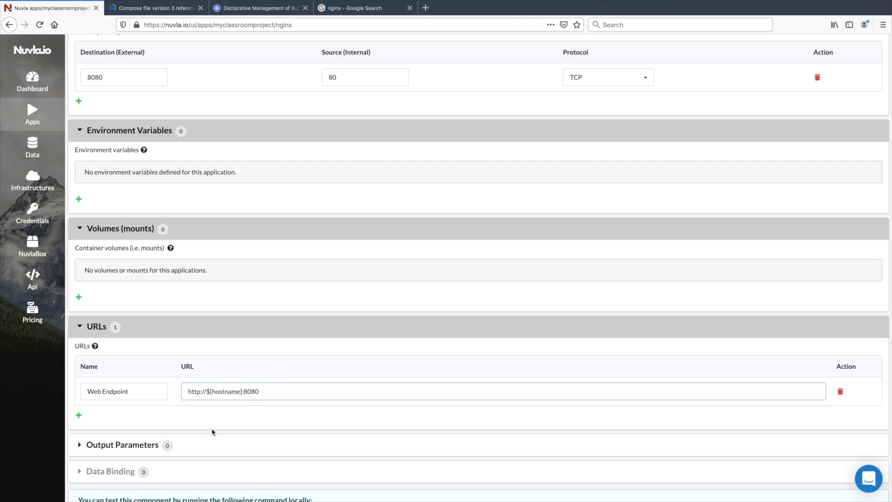
Step: Expand Output Parameters and Data Binding and scroll to the page bottom to confirm both are empty
left_click(82, 445)
scroll(114, 411, "down", 1)
scroll(113, 411, "down", 2)
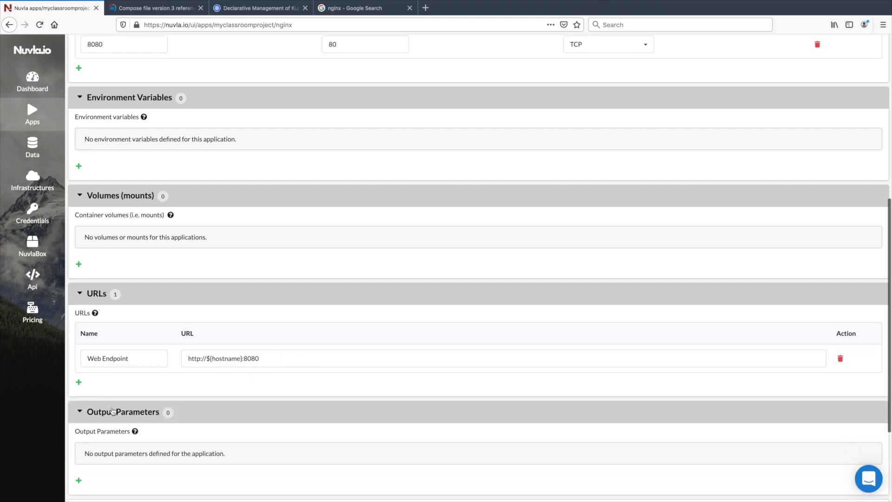
scroll(113, 411, "down", 1)
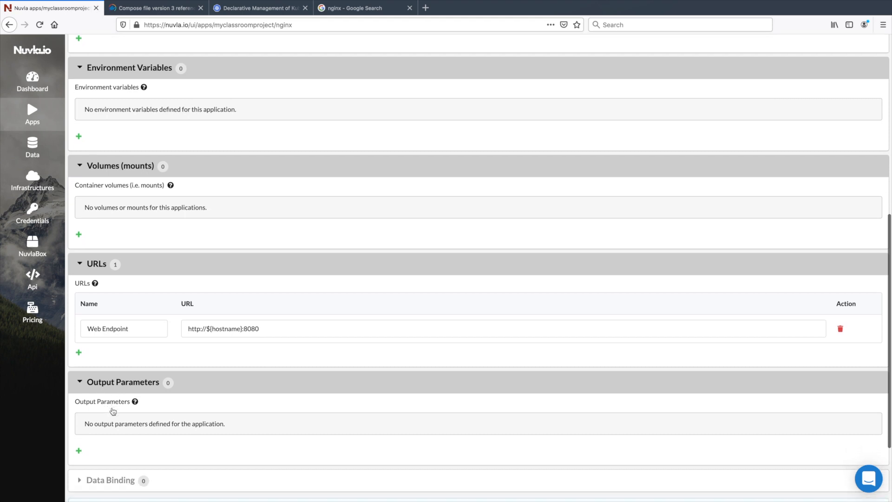
scroll(114, 411, "down", 2)
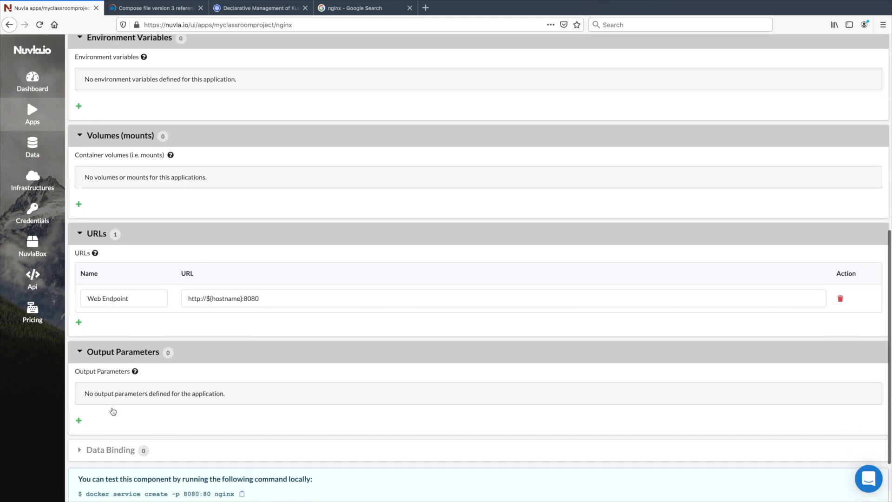
scroll(113, 411, "down", 2)
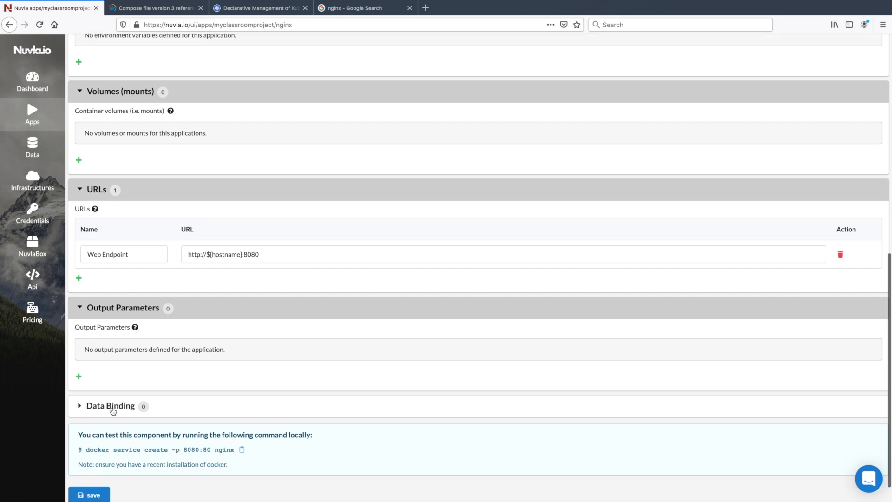
left_click(80, 406)
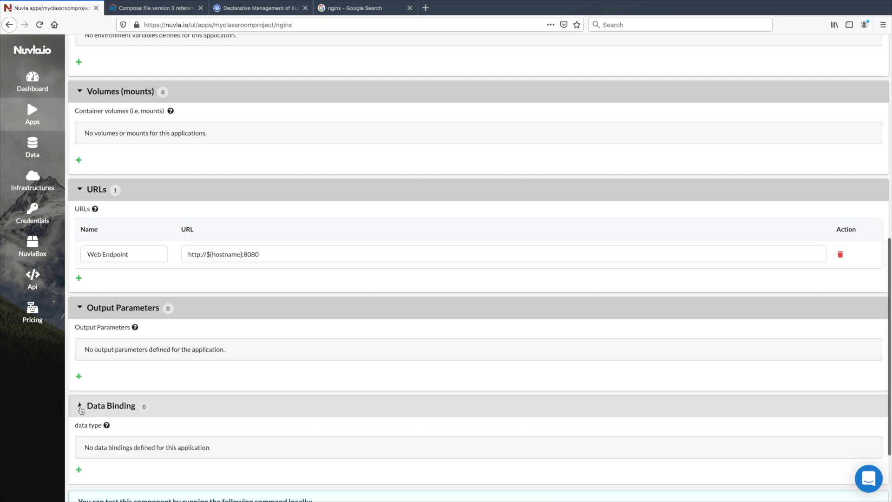
scroll(81, 410, "down", 3)
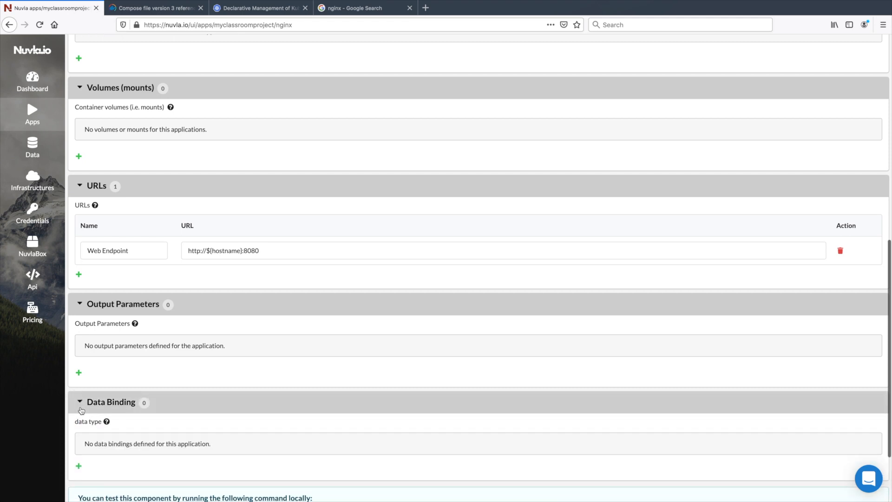
scroll(82, 410, "down", 1)
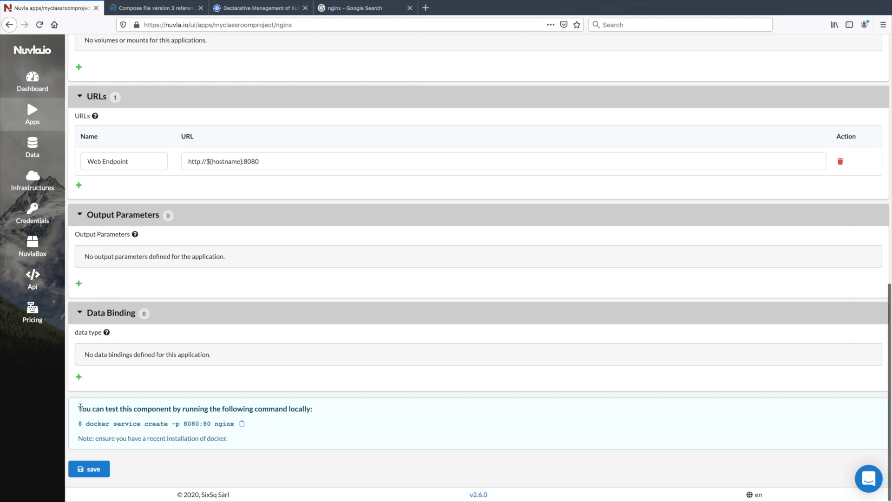
Step: Save the Nginx component with commit message 'first commit', then go back to Apps
left_click(93, 469)
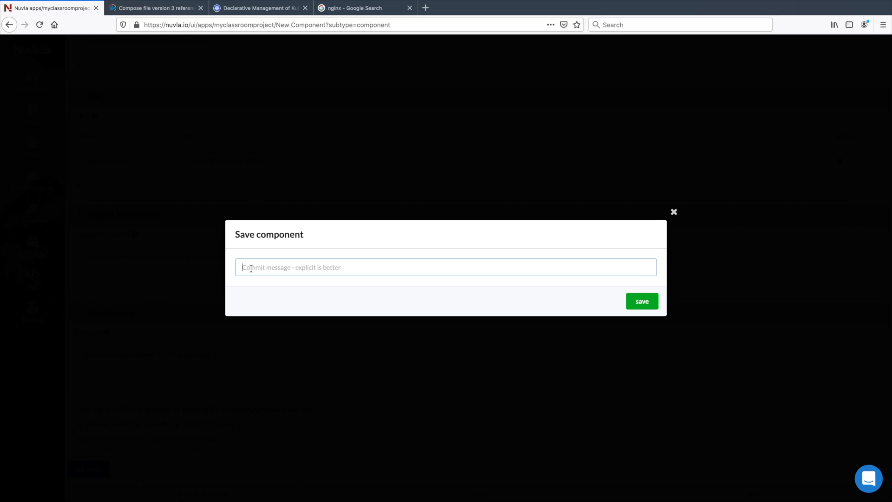
type("first commit")
left_click(632, 301)
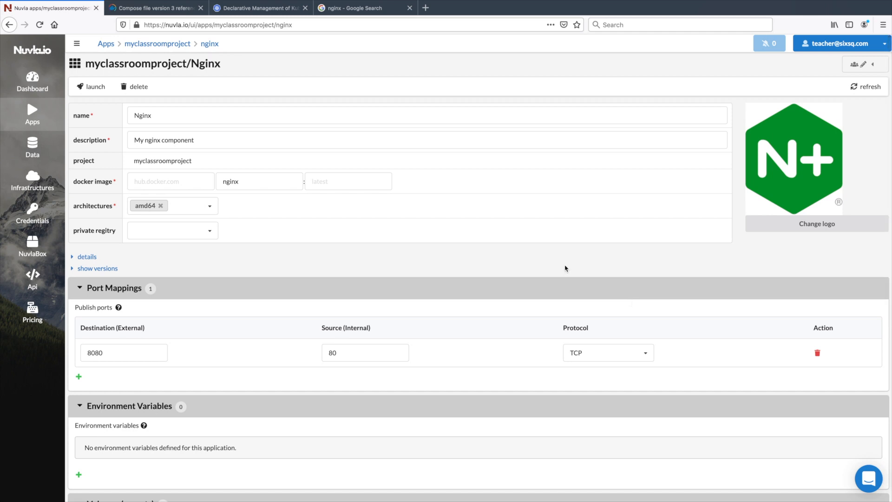
left_click(33, 116)
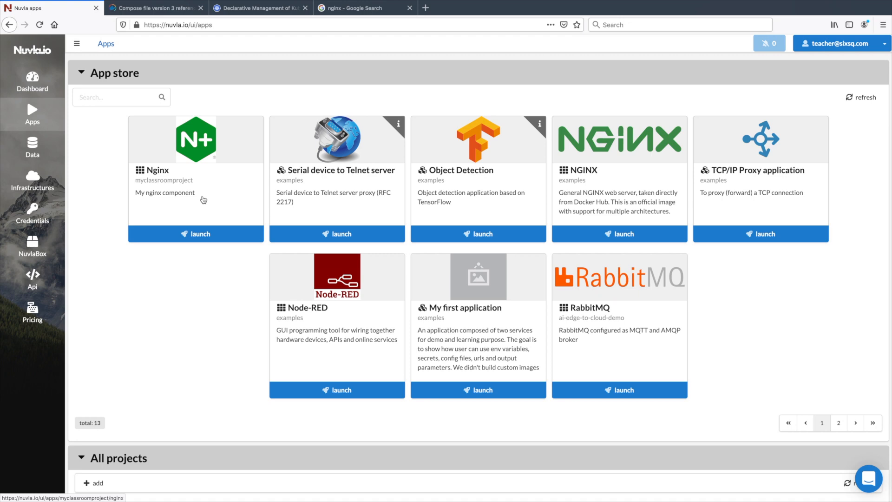
Step: Open MyClassroomProject and bring up the add dialog offering Project, Component or Application
scroll(203, 200, "down", 3)
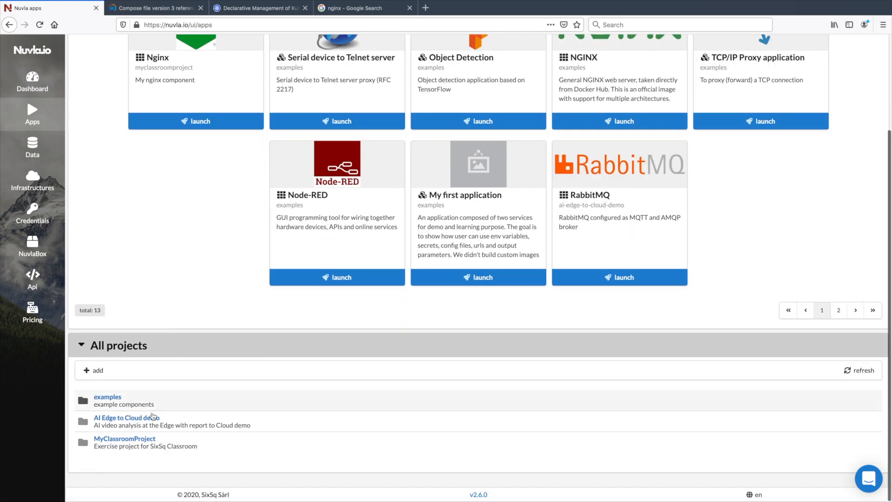
left_click(141, 445)
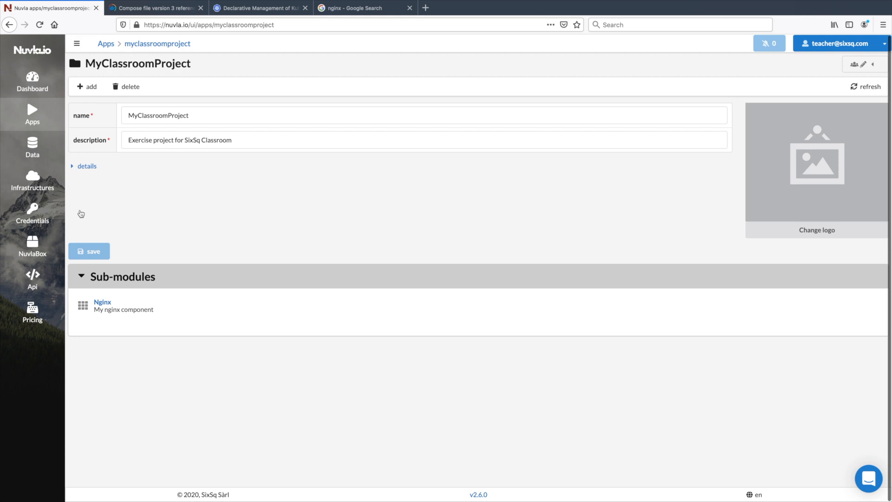
left_click(91, 89)
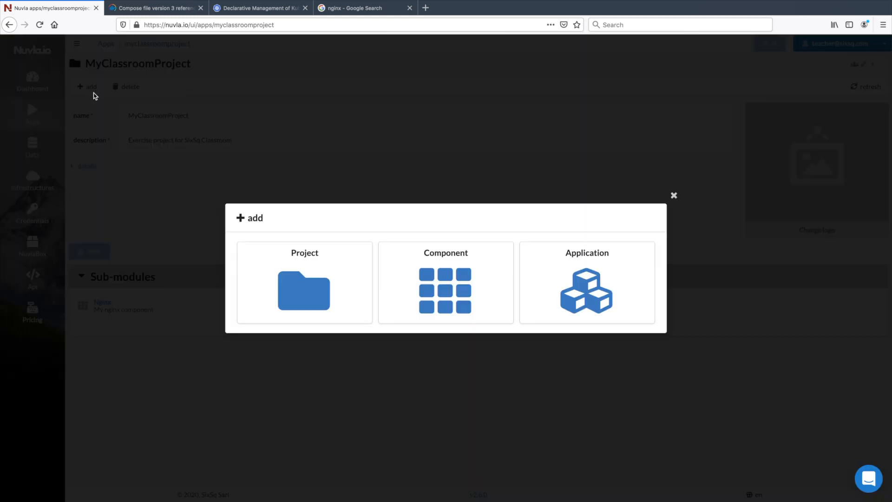
Step: Create an application named 'Nginx App in Kubernetes' described as 'test nginx application in kubernetes'
left_click(605, 303)
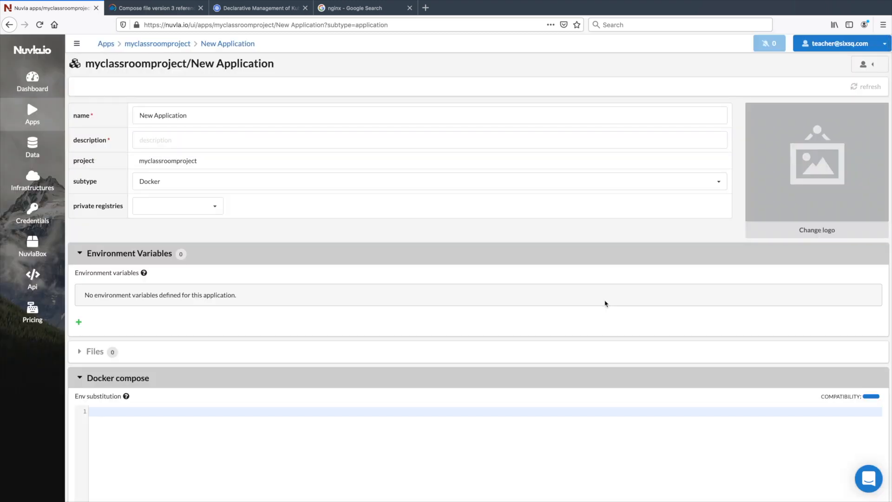
left_click(192, 118)
type("Nginx")
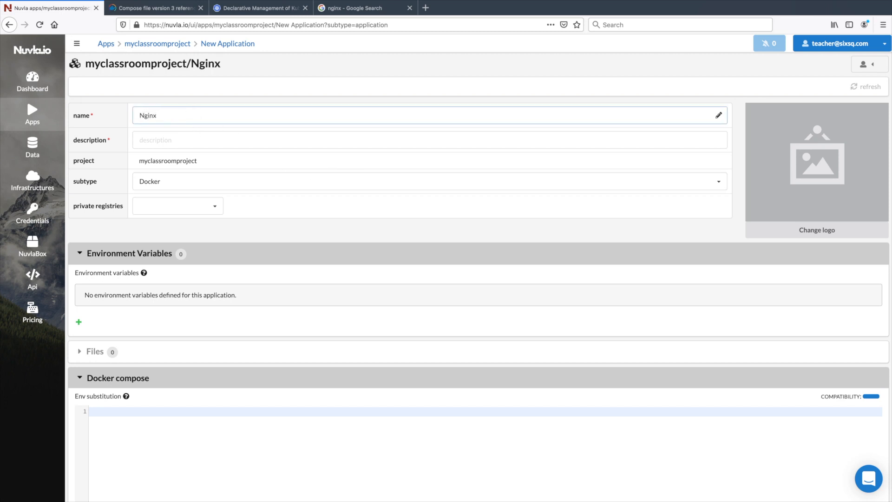
type(" App in Kubernetes")
key("Tab")
type("test nginx applicati")
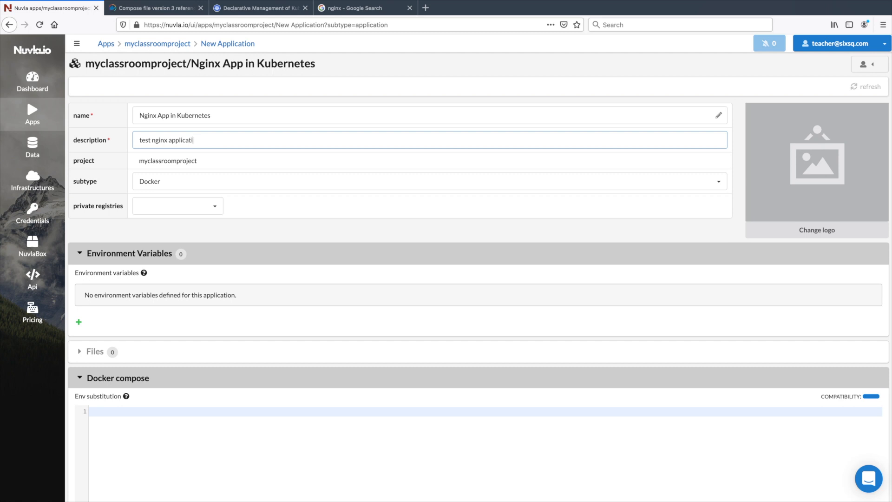
type("on in kubernetes")
Step: Copy the image address of the NGINX wordmark logo from the Google Images results
left_click(361, 8)
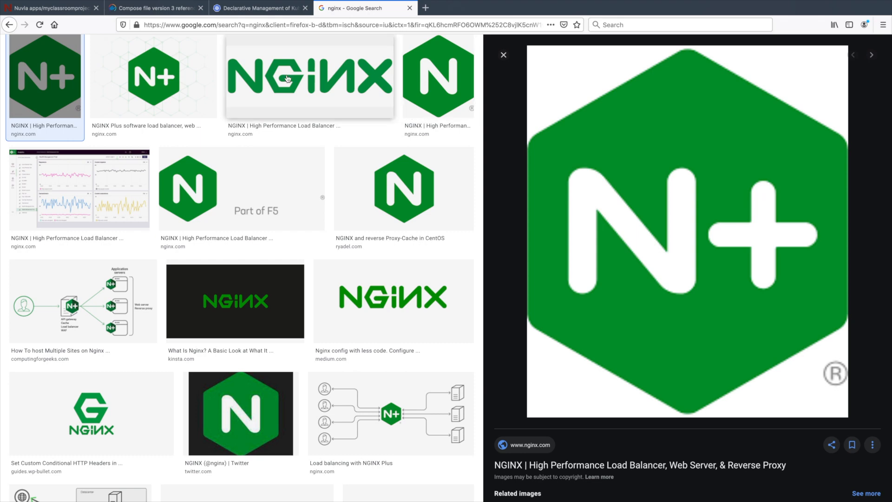
left_click(287, 79)
right_click(575, 122)
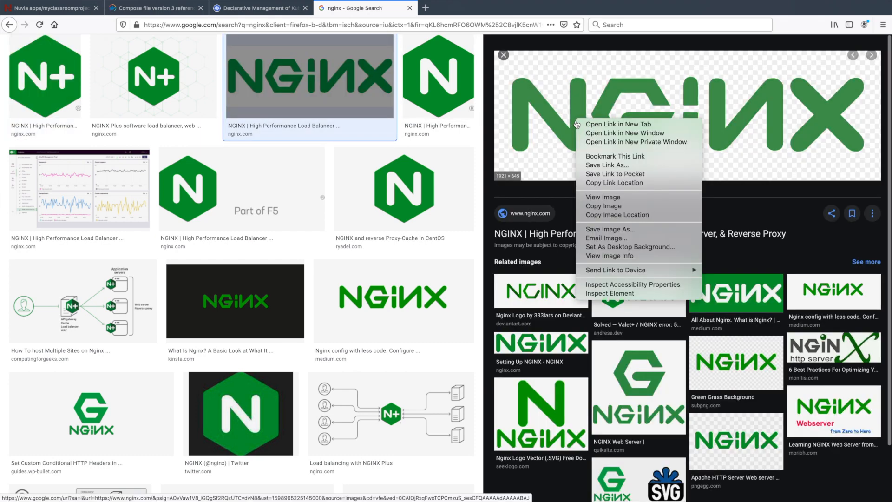
left_click(610, 215)
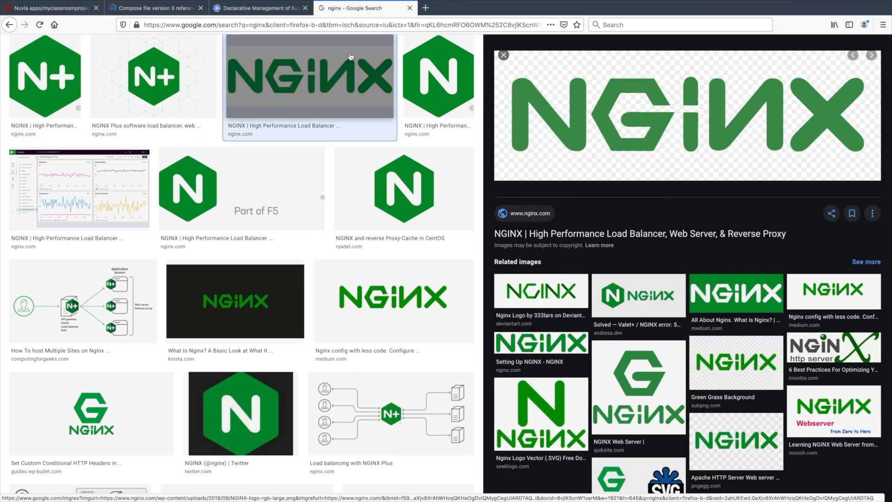
Step: Set the application's logo to the copied NGINX-logo-rgb-large.png address
left_click(88, 10)
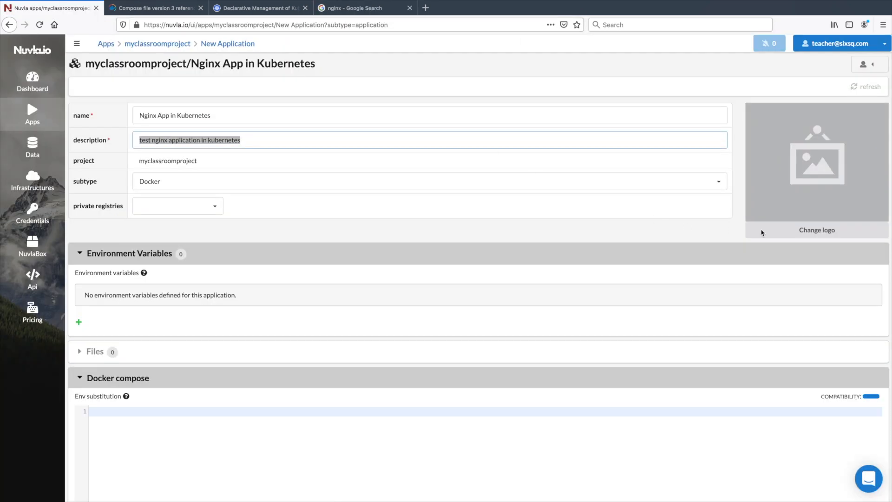
left_click(831, 230)
left_click(584, 260)
type("https://www.nginx.com/wp-content/uploads/2018/08/NGINX-logo-rgb-large.png")
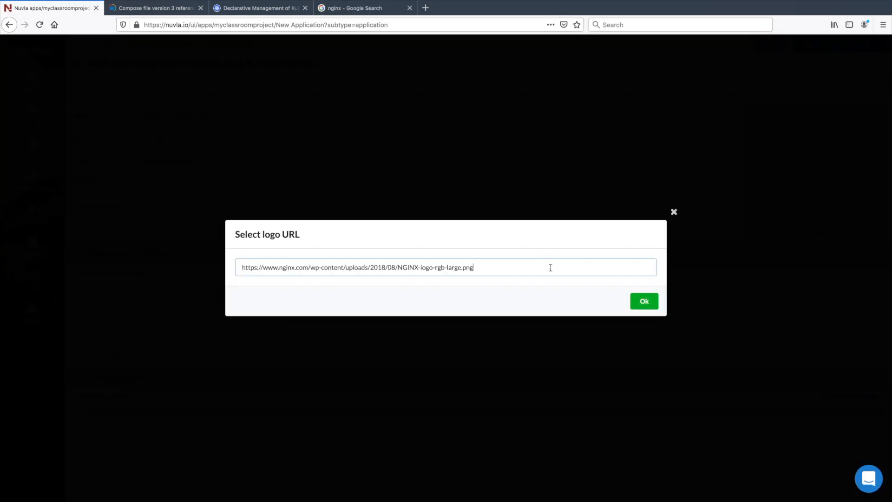
left_click(644, 301)
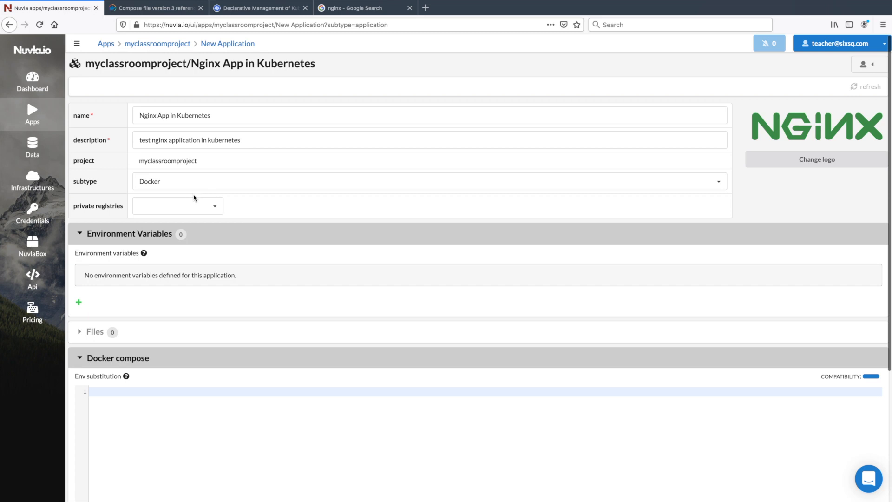
Step: Change the application subtype to Kubernetes and collapse the Environment Variables section
double_click(90, 182)
left_click(181, 184)
left_click(184, 214)
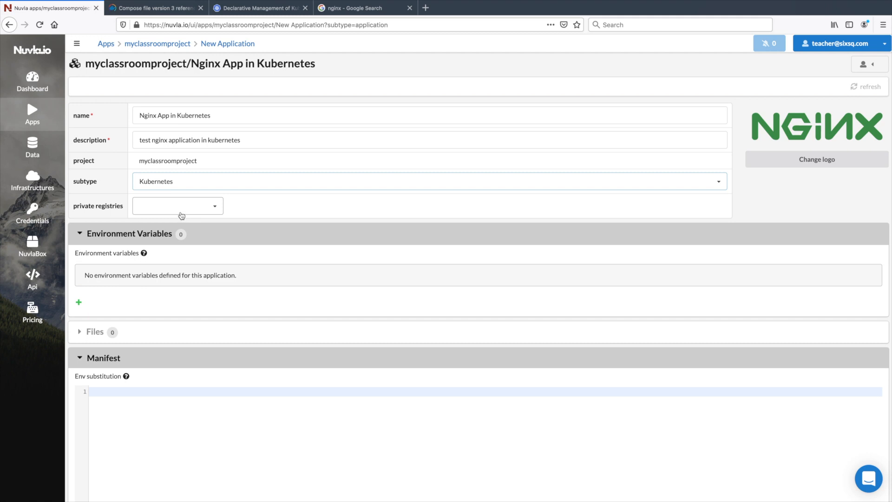
left_click(82, 235)
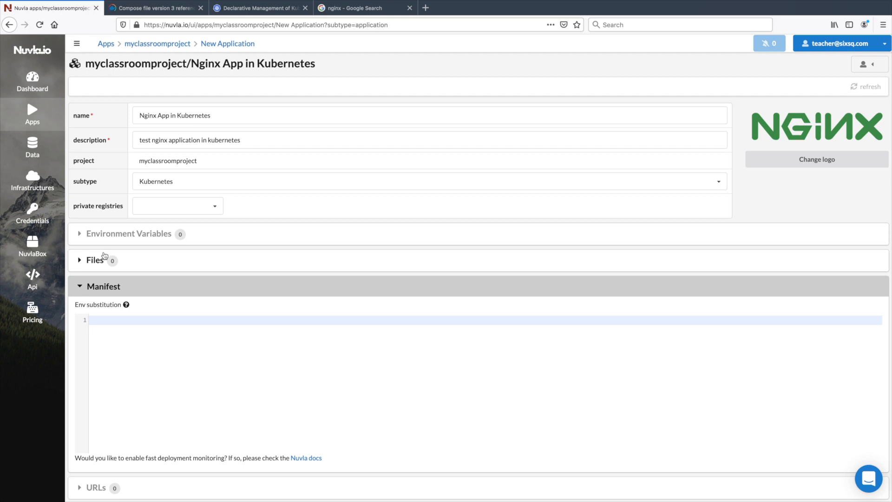
left_click(127, 323)
key("super+Tab")
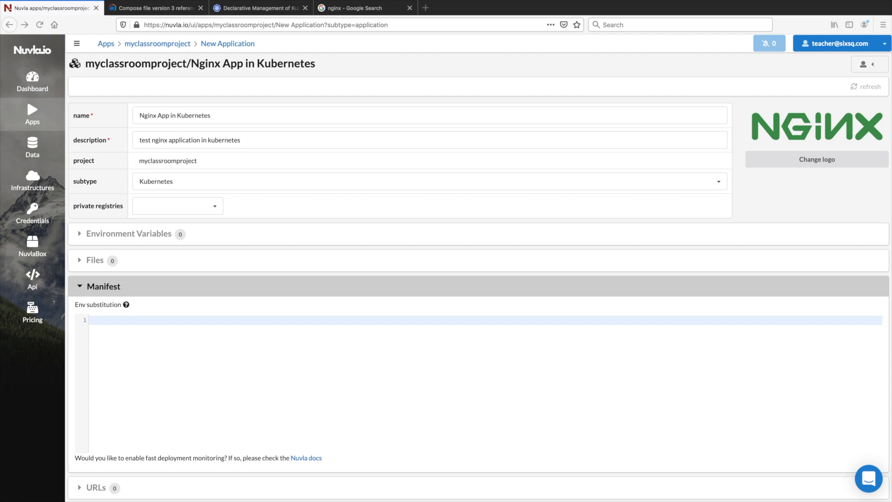
left_click(297, 339)
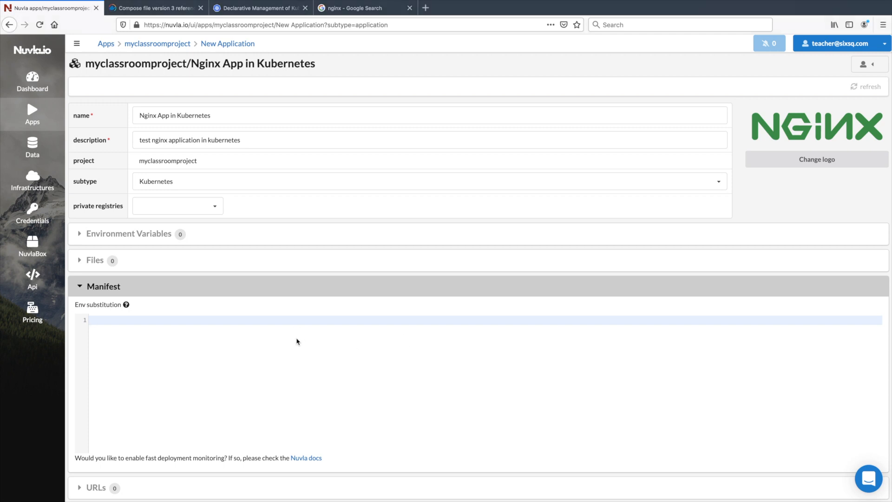
Step: Start the manifest with an apiVersion v1 Service named my-nginx-svc, labelled app: nginx
type("apiVersion: v1")
key("Return")
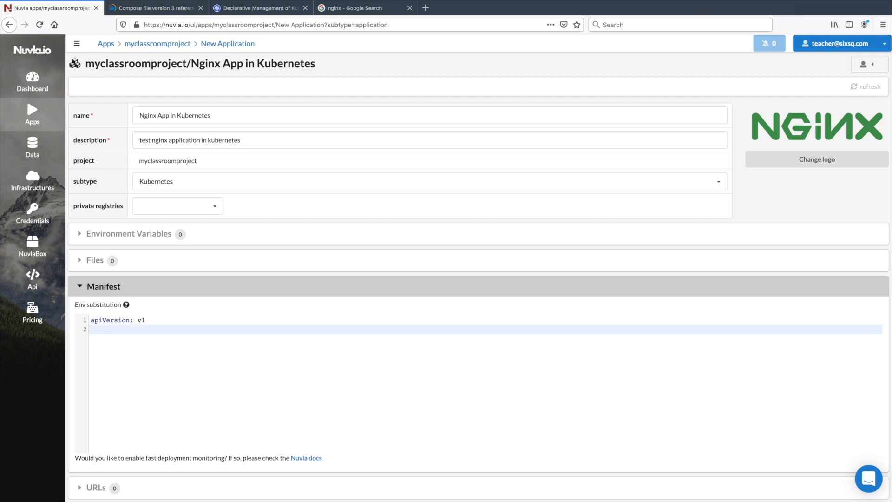
type("kind: Service")
key("Return")
type("metadata:")
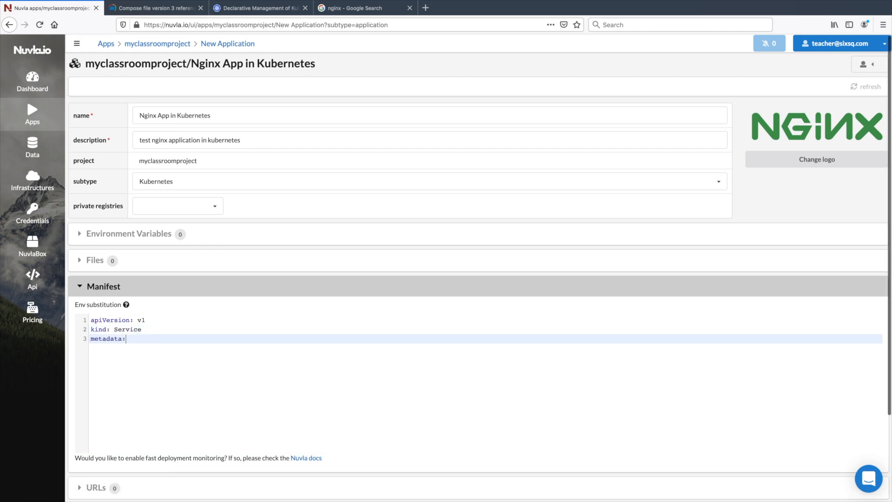
key("Return")
type("name: my-nginx-svc")
key("Return")
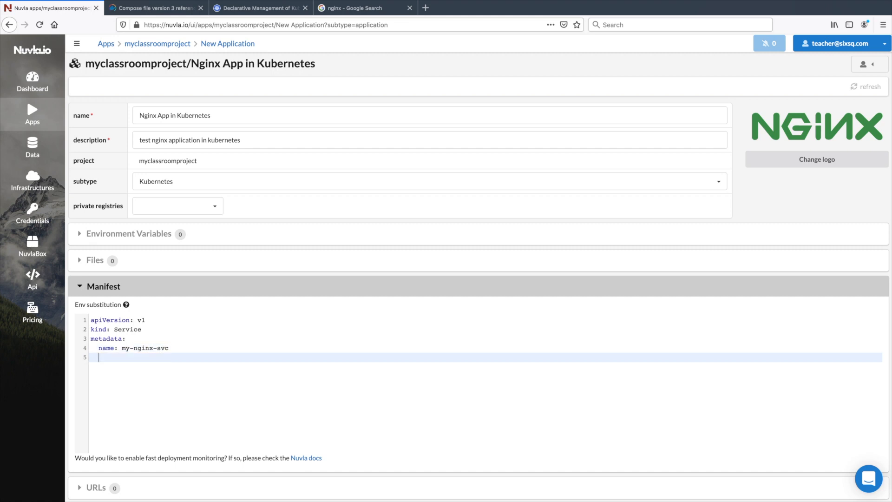
type("labels:")
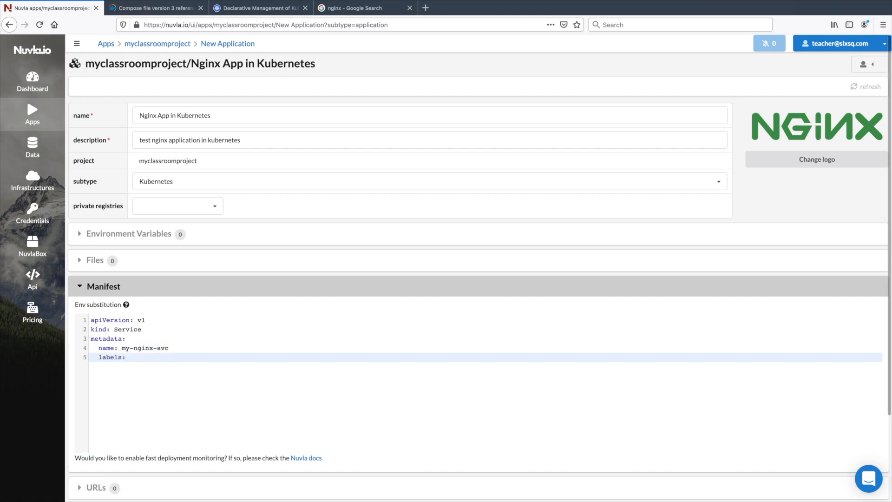
key("Return")
type("app: nginx")
key("Return")
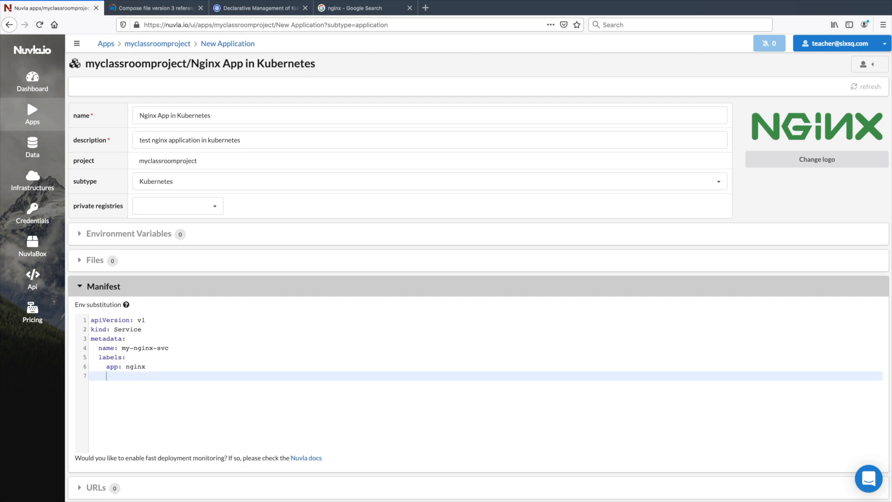
Step: Add the Service spec: type LoadBalancer, port 80, selector app: nginx, then a '---' separator
key("BackSpace")
type("spec:")
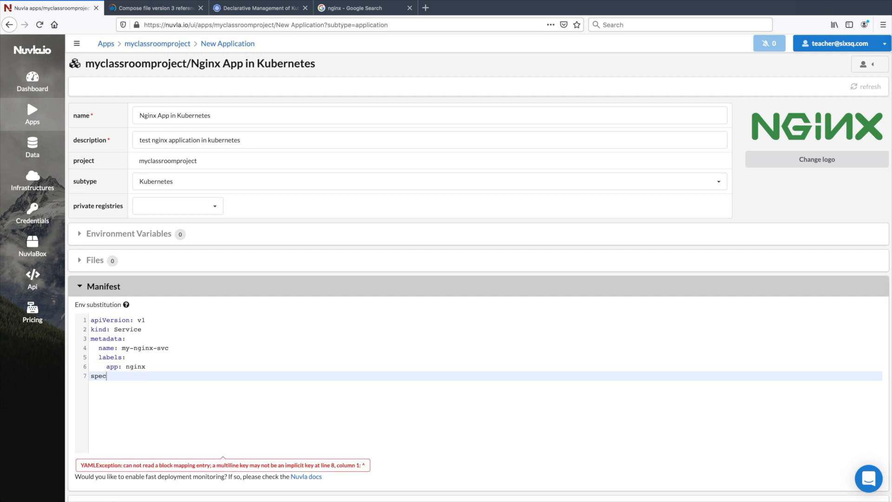
key("Return")
type("type:")
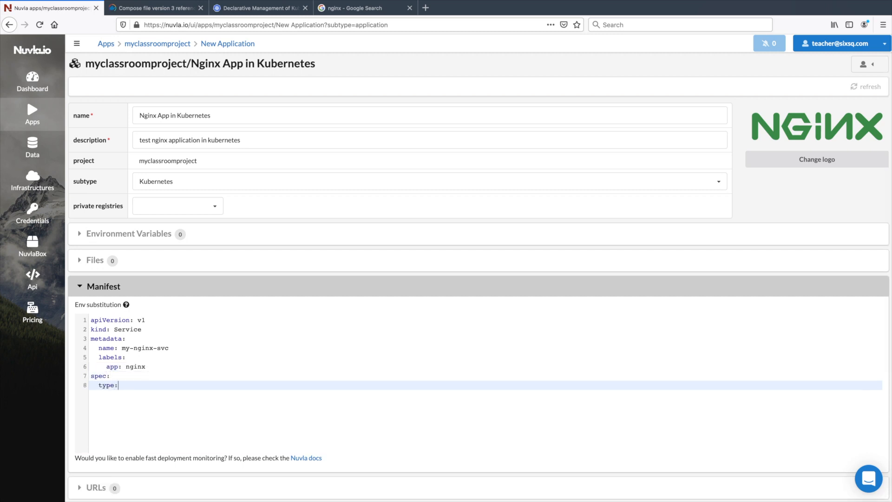
type(" LoadBalancer")
key("Return")
type("ports:")
key("Return")
type("- port: 80")
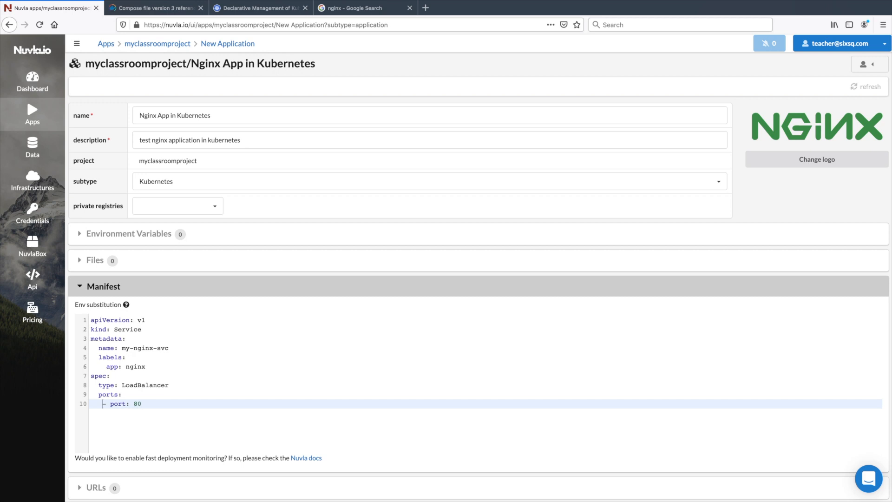
key("Return")
type("selector:")
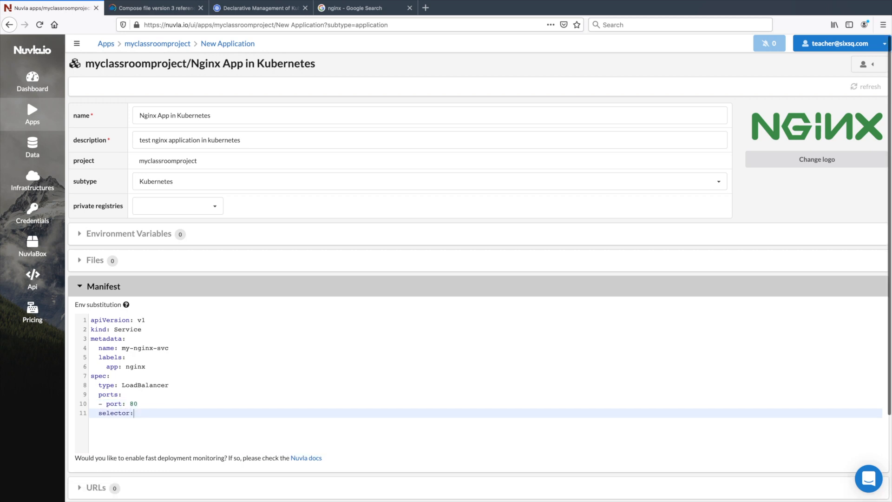
key("Return")
type("app: ngi")
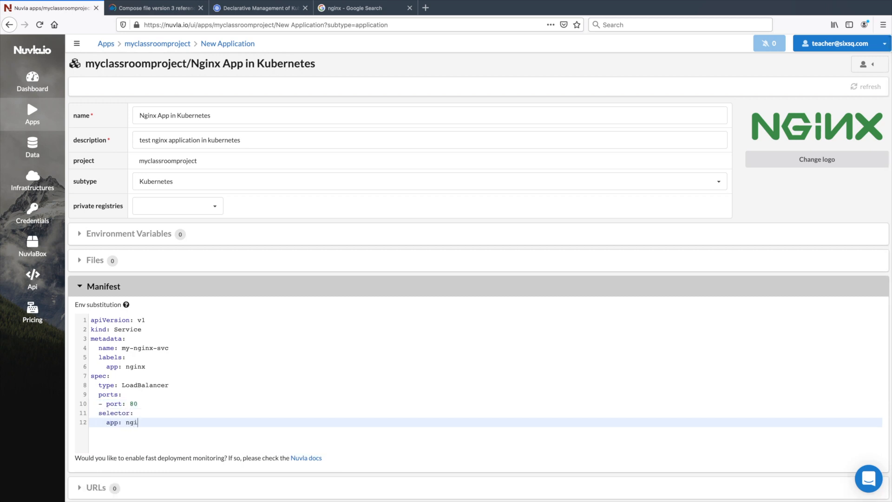
type("nx")
key("Return")
key("Return")
type("---")
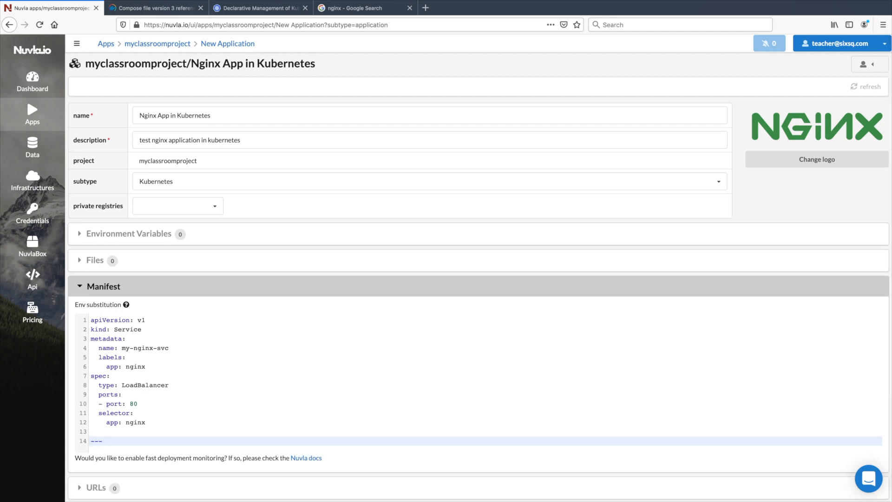
key("Return")
key("Return")
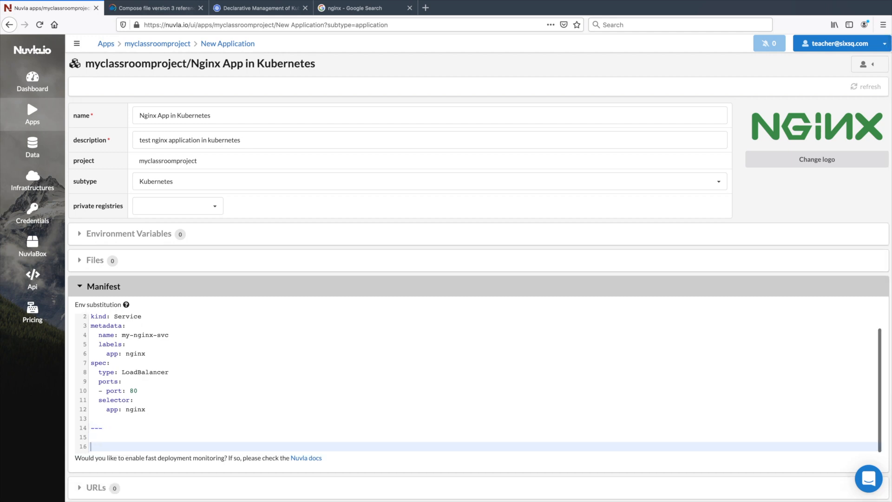
Step: Below the separator, begin an apps/v1 Deployment named my-nginx
type("apiVersion")
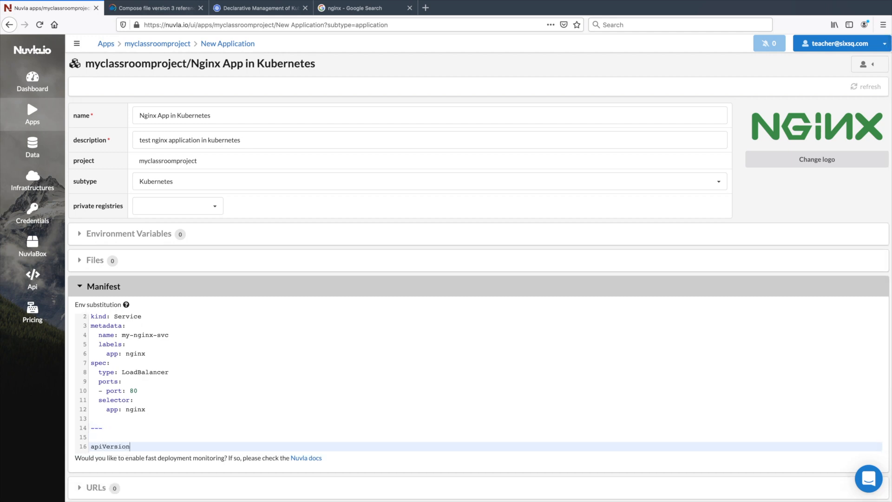
type(": apps/v1")
key("Return")
type("kin")
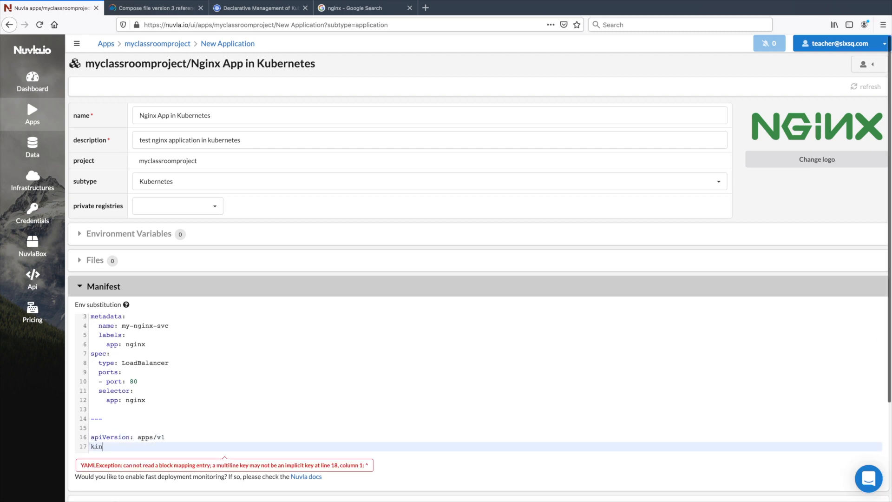
type("d:")
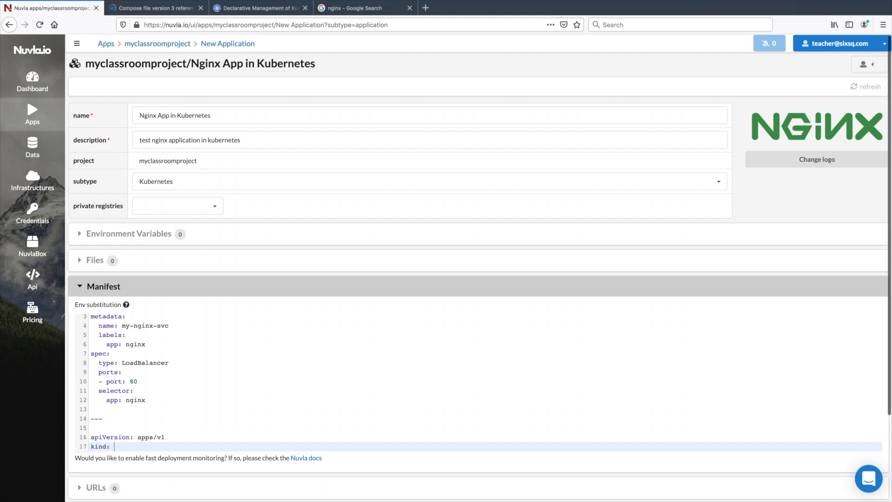
type(" Deployment")
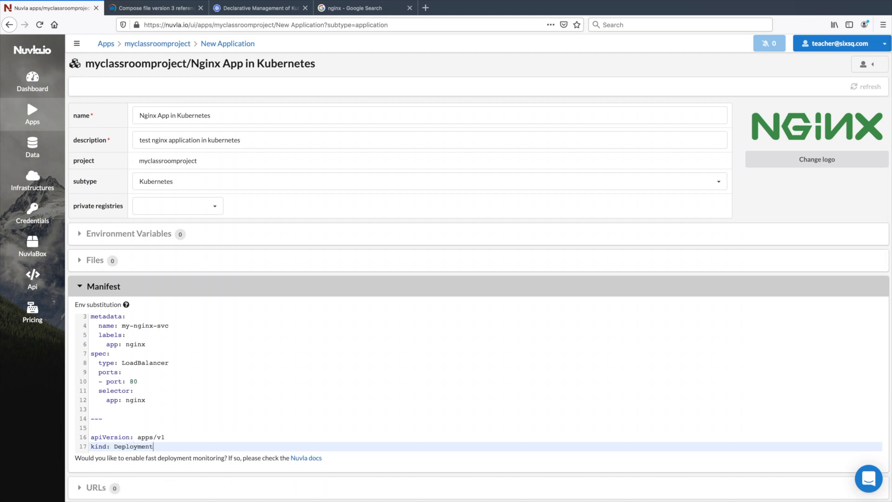
key("Return")
type("meta")
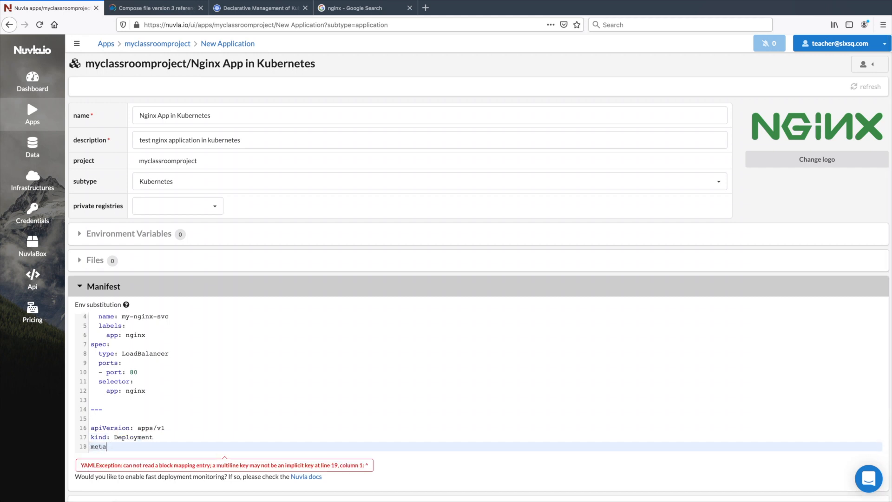
type("data:")
key("Return")
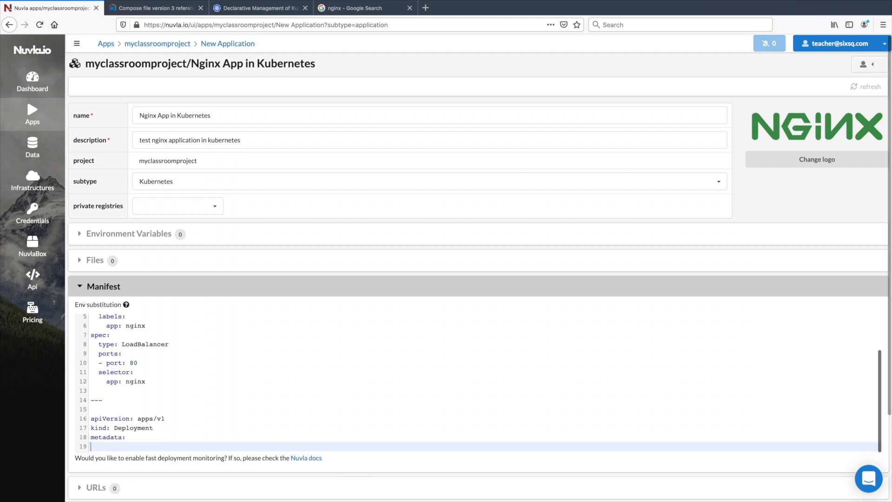
type("name: m")
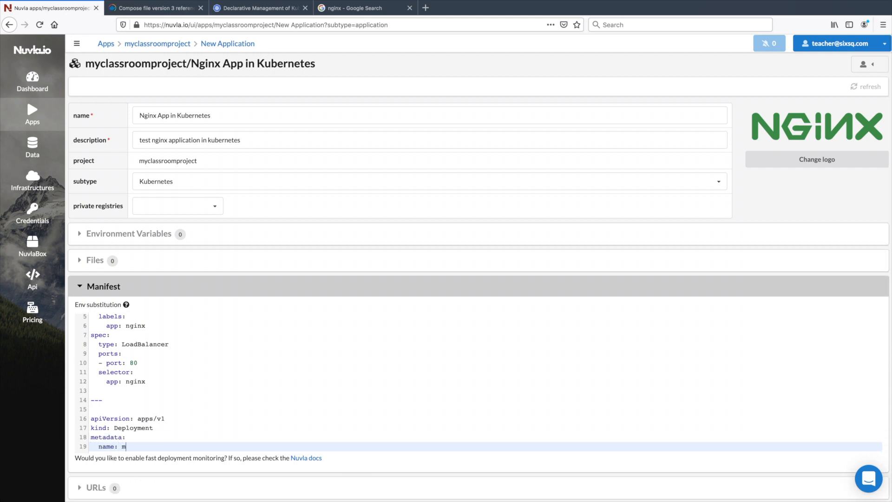
type("y-nginx")
Step: Label the Deployment app: nginx and start its spec with replicas: 3
key("Return")
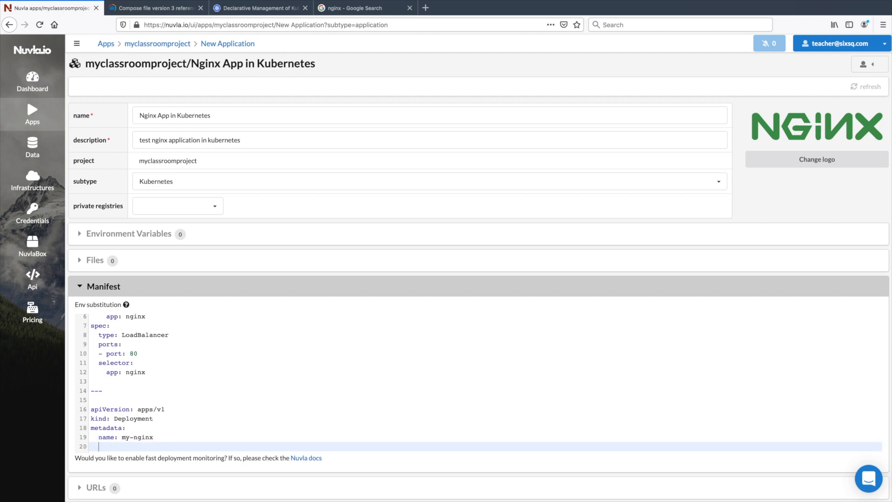
type("labels:")
key("Return")
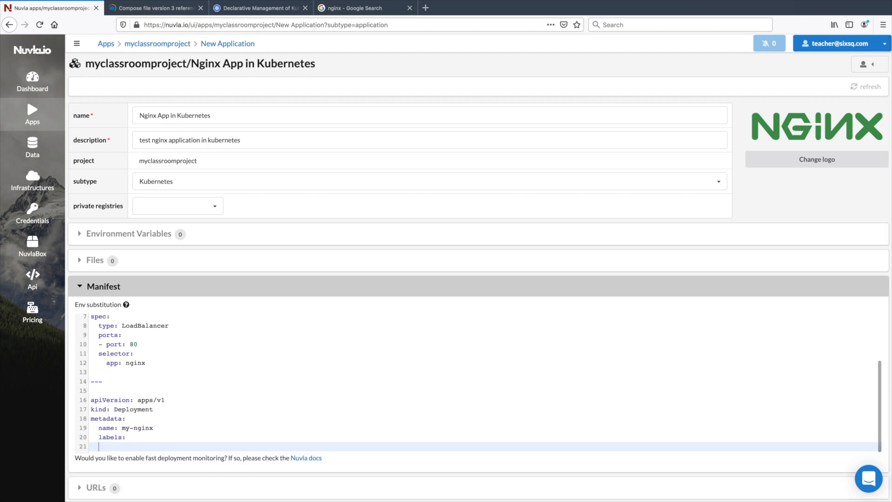
type("app:")
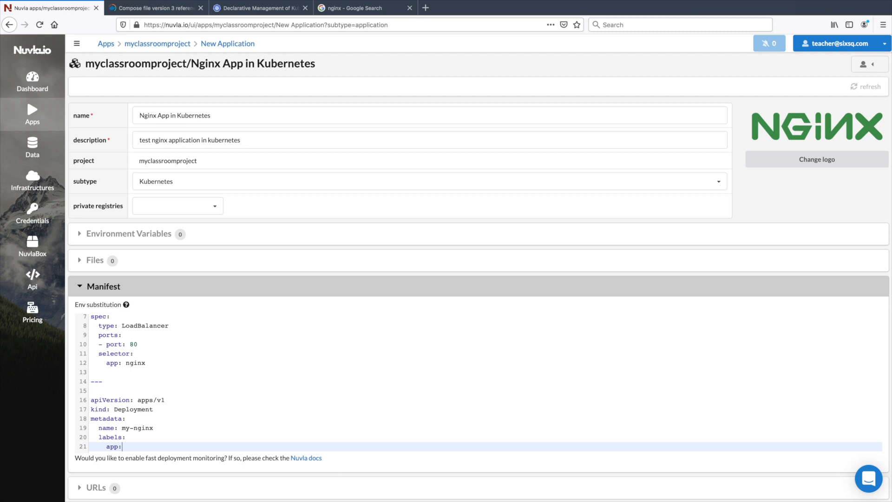
type(" nginx")
key("Return")
key("BackSpace")
key("BackSpace")
key("BackSpace")
key("BackSpace")
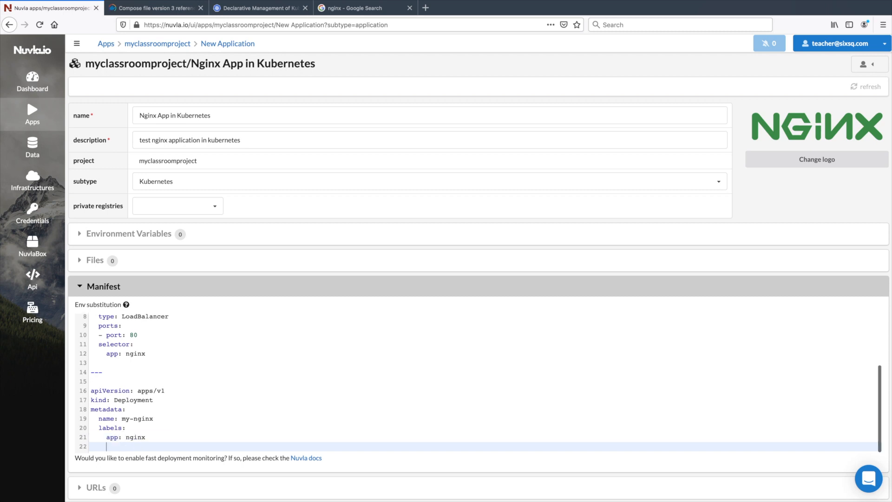
type("spec:")
key("Return")
type("replicas: 3")
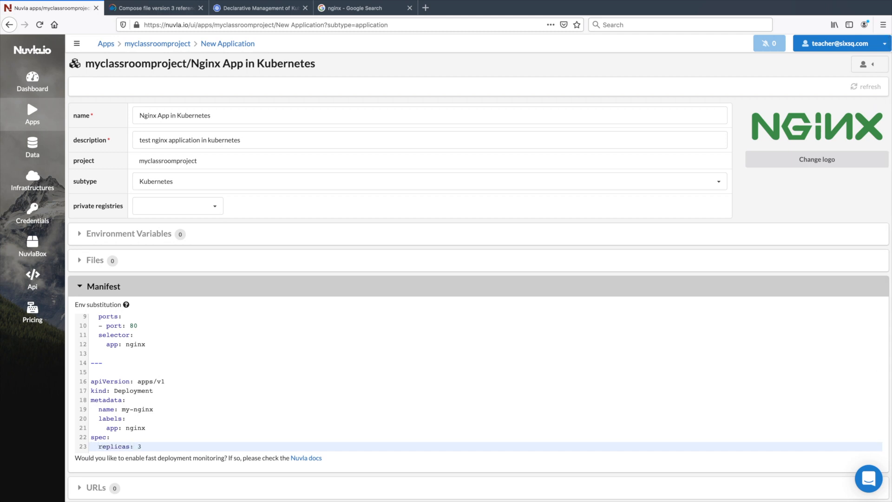
Step: Add a Deployment selector with matchLabels app: nginx
key("Return")
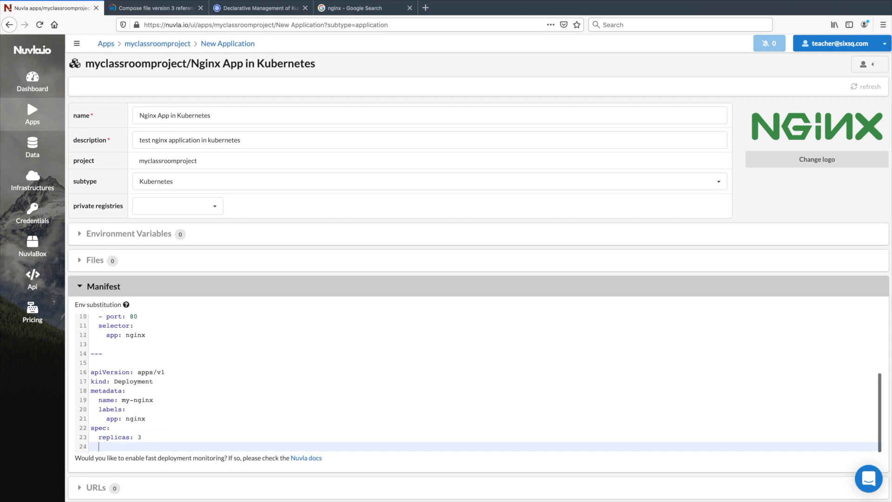
type("selector")
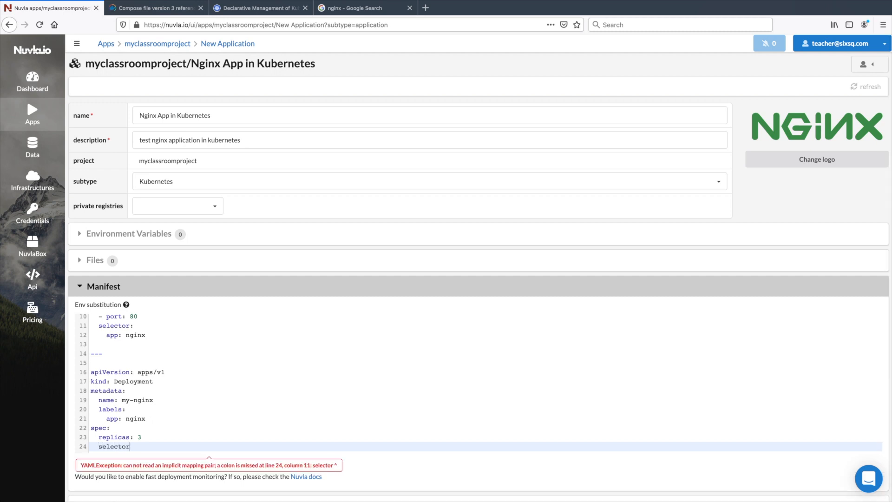
type(":")
key("Return")
type("matchLabels:")
key("Return")
type("app: nginx")
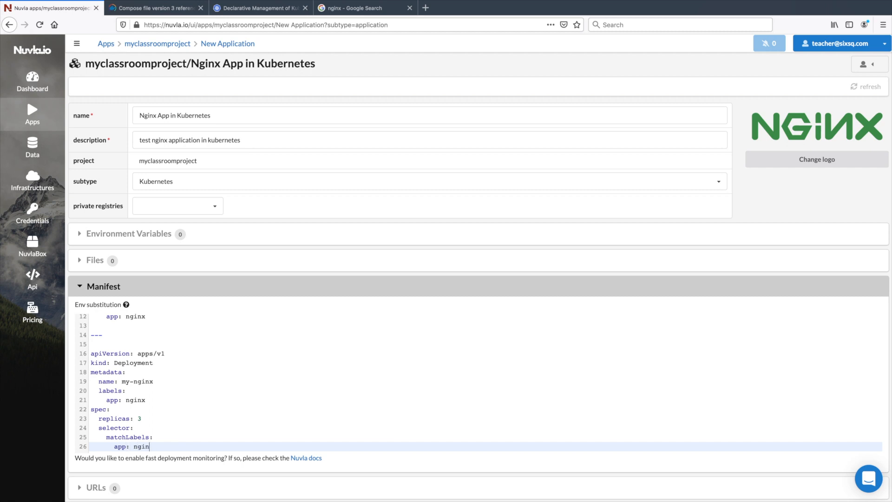
key("Return")
key("BackSpace")
Step: Add a pod template whose metadata labels it app: nginx
type("template:")
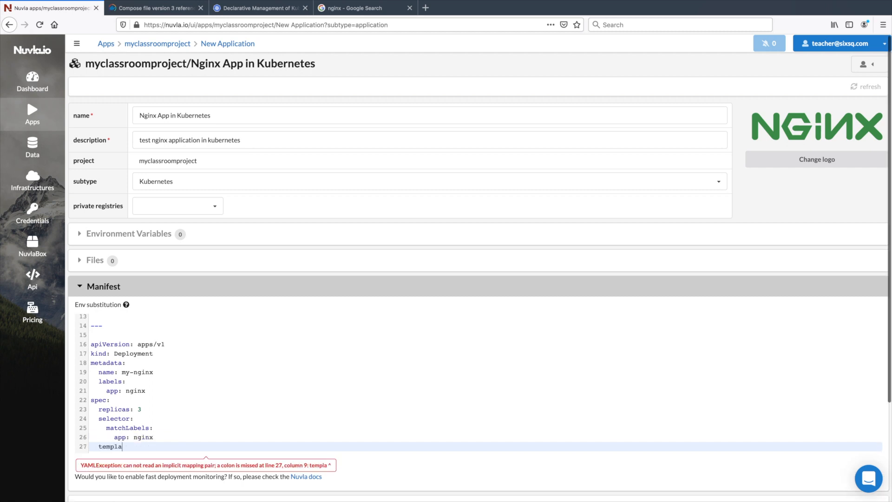
key("Return")
type("metadata:")
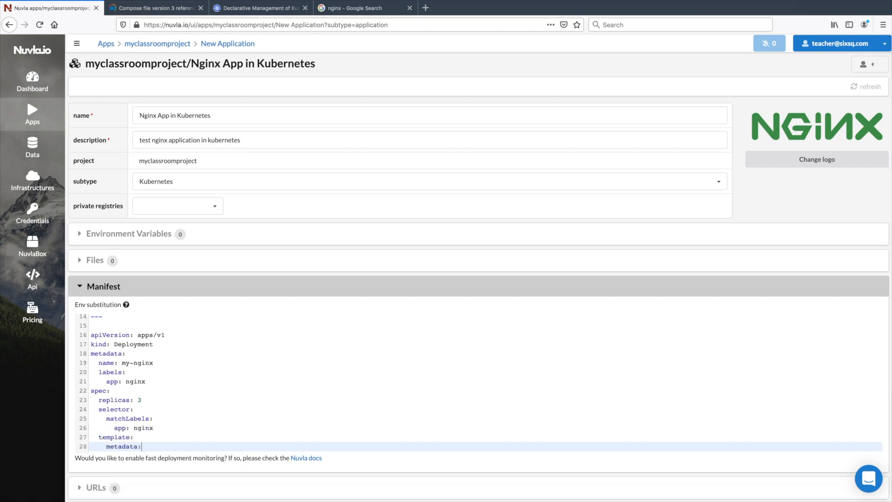
key("Return")
type("labels:")
key("Return")
type("app: nginx")
key("Return")
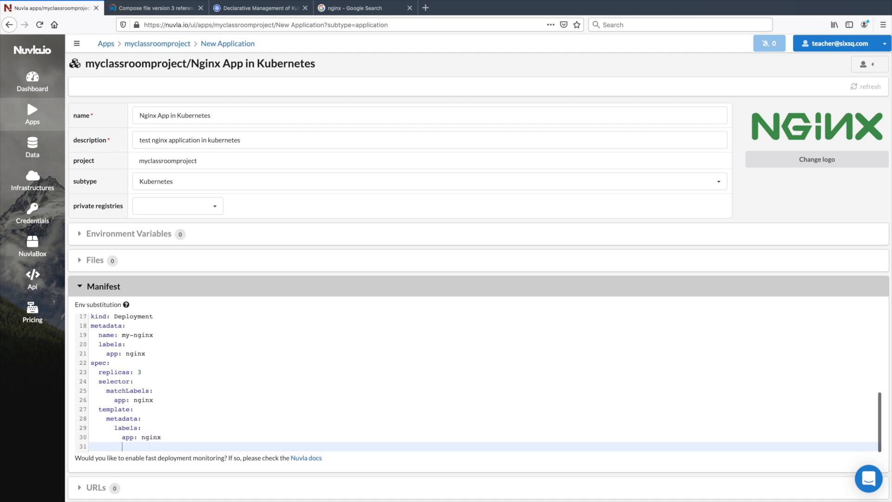
key("BackSpace")
Step: Define the template's container using image nginx:latest, exposing containerPort 80
type("spec:")
key("Return")
key("Tab")
type("containers:")
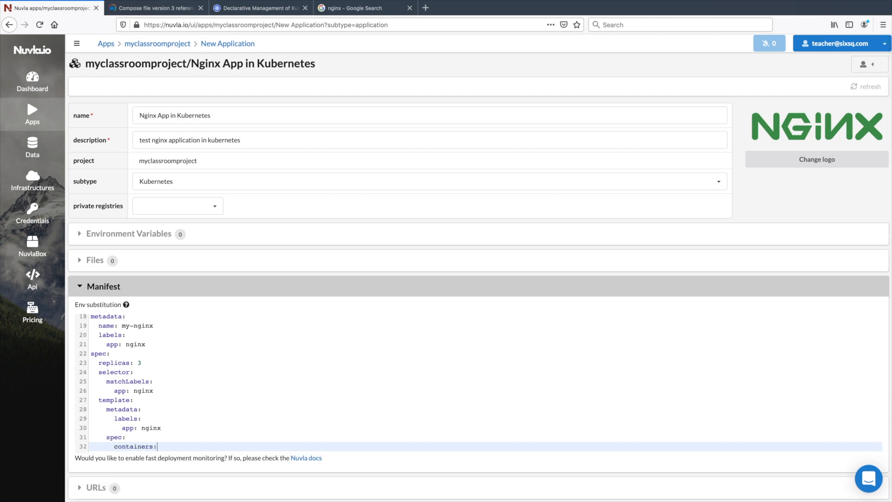
key("Return")
type("- name: ngin")
type("x")
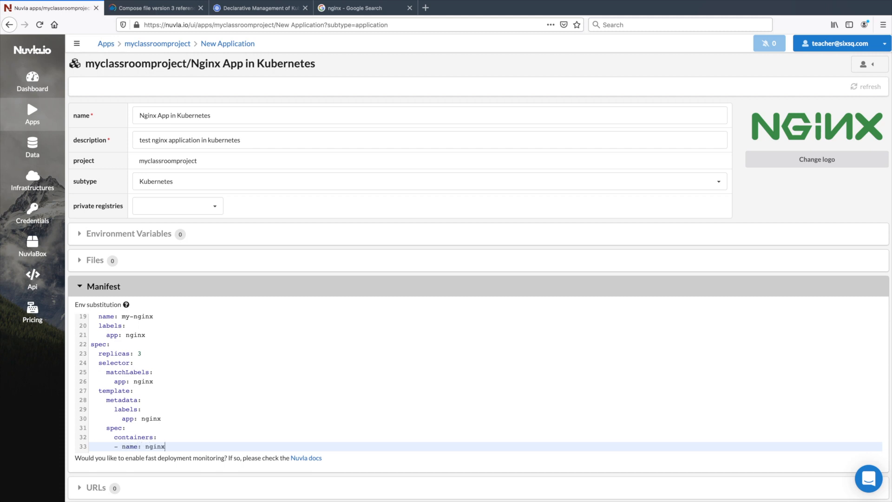
key("Return")
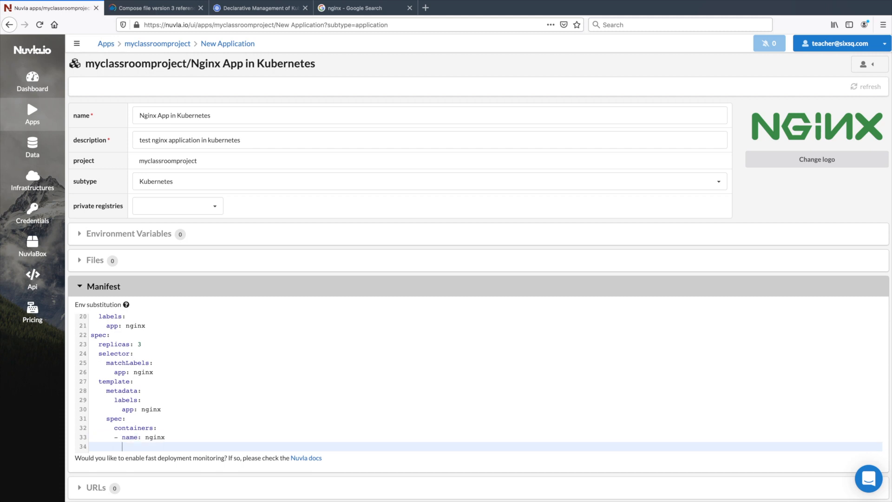
type("imange: nginx:latest")
key("Return")
type("por")
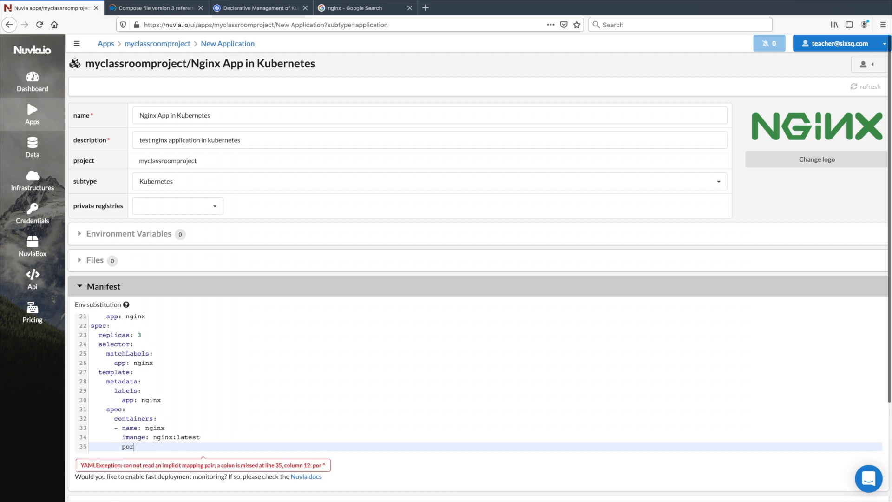
type("ts:")
key("Return")
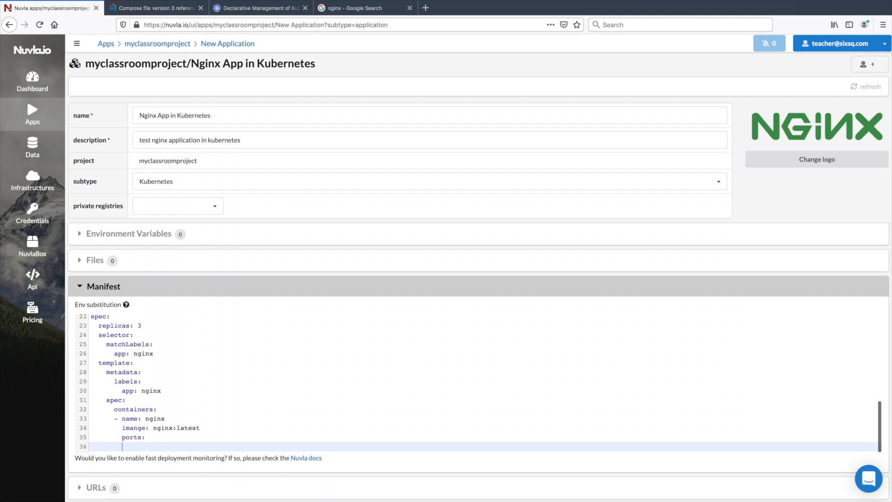
type("- containerPort: 80")
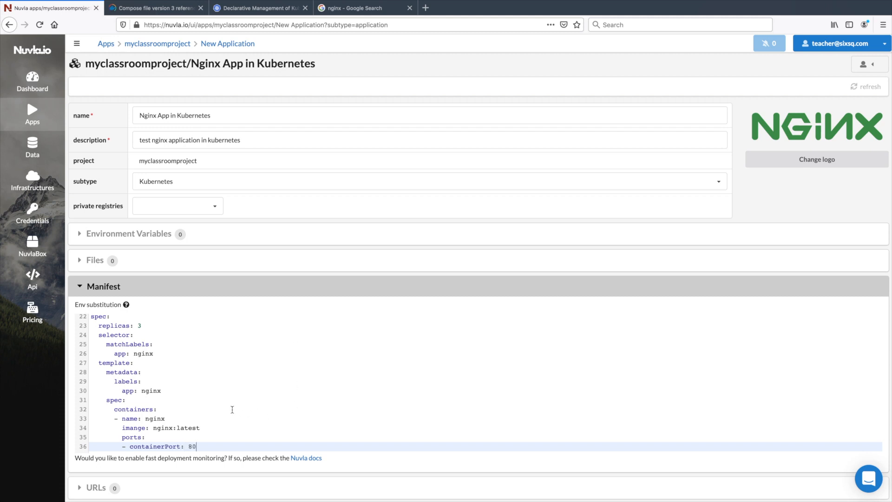
Step: Highlight the nginx label in the service metadata and the nginx value in the service selector
scroll(232, 410, "up", 7)
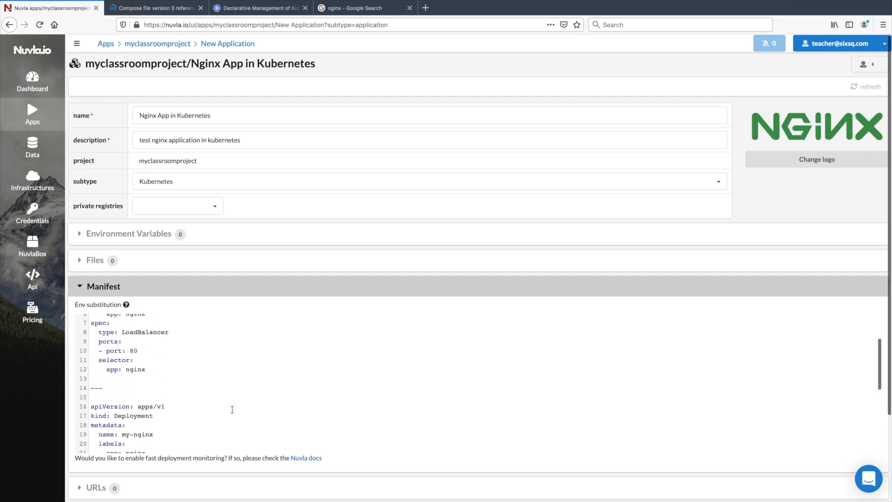
scroll(232, 409, "up", 1)
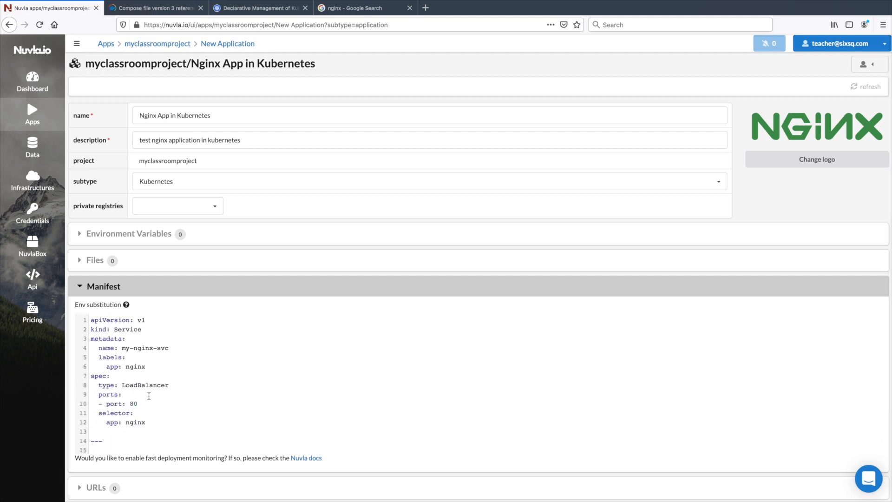
double_click(136, 367)
double_click(136, 422)
scroll(136, 421, "down", 2)
scroll(136, 421, "down", 2)
Step: Check the deployment's nginx label and container name match, then expand the empty URLs section
double_click(135, 401)
scroll(134, 400, "down", 3)
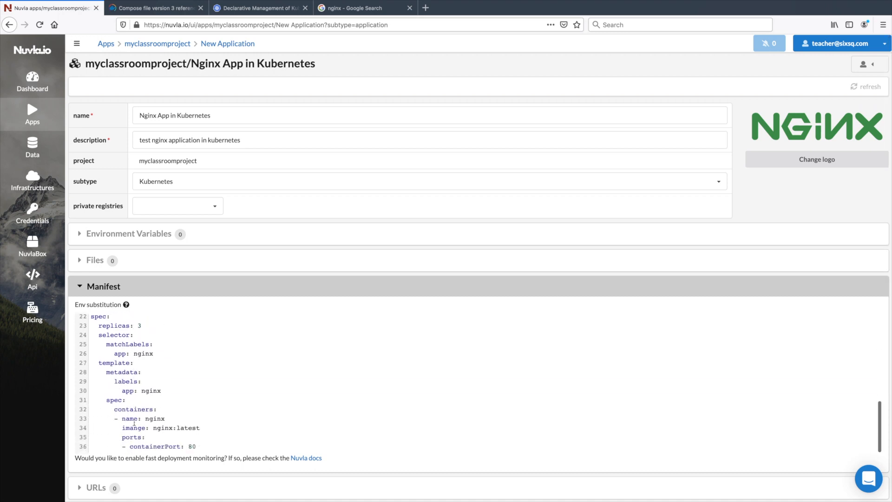
double_click(160, 421)
scroll(161, 422, "down", 2)
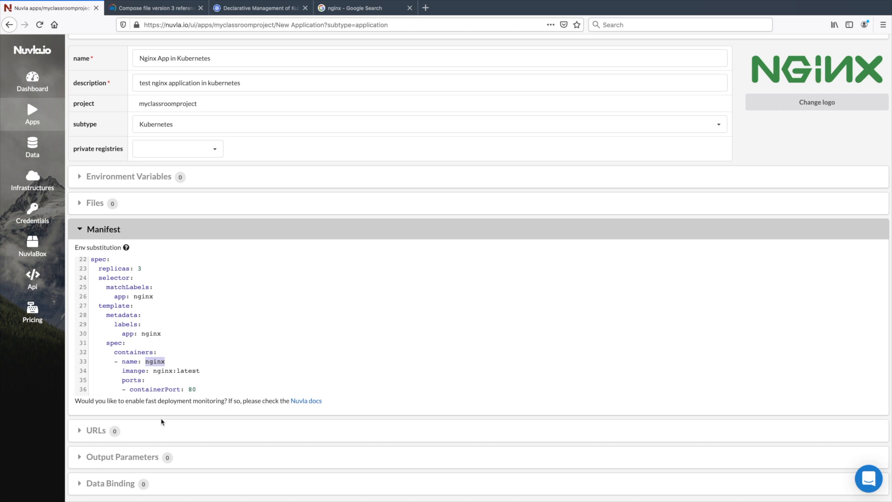
left_click(99, 432)
scroll(110, 450, "down", 2)
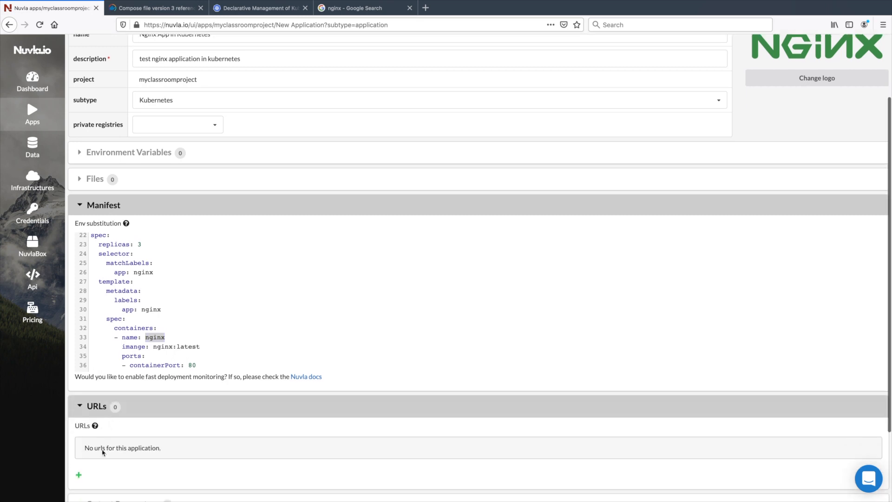
left_click(77, 448)
left_click(89, 444)
type("Web Endpo")
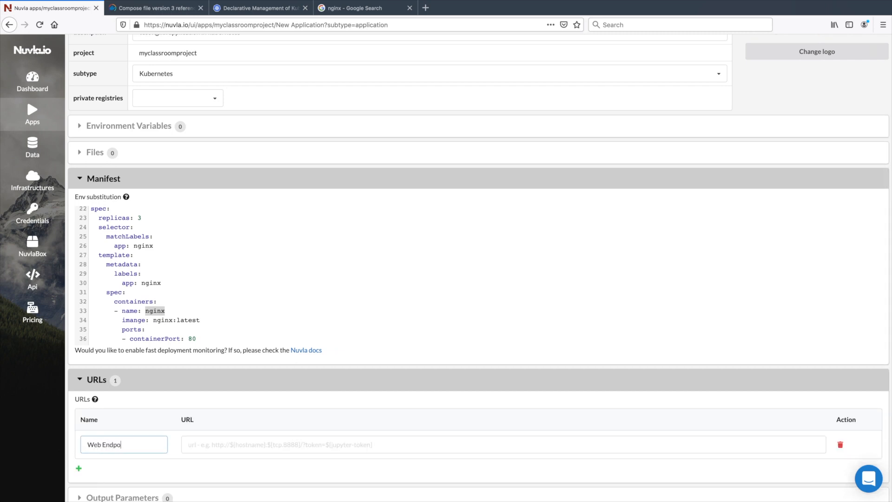
type("int")
key("Tab")
type("http://${hostname}:")
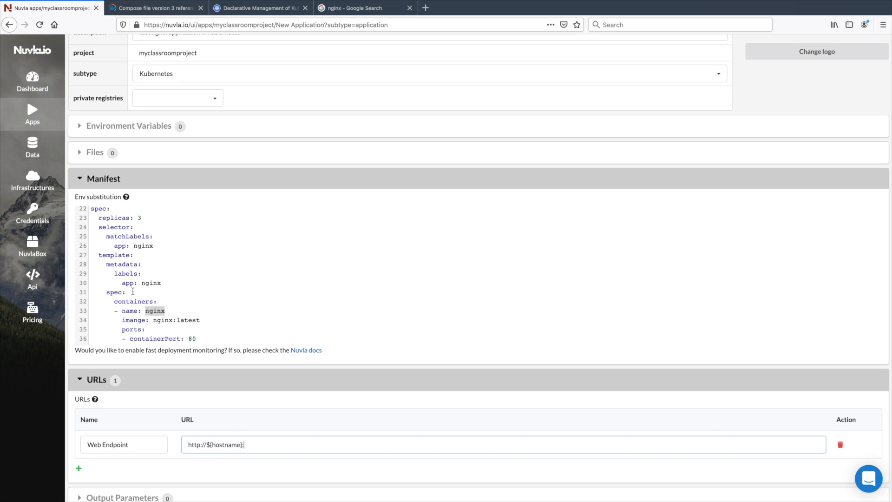
left_click(198, 338)
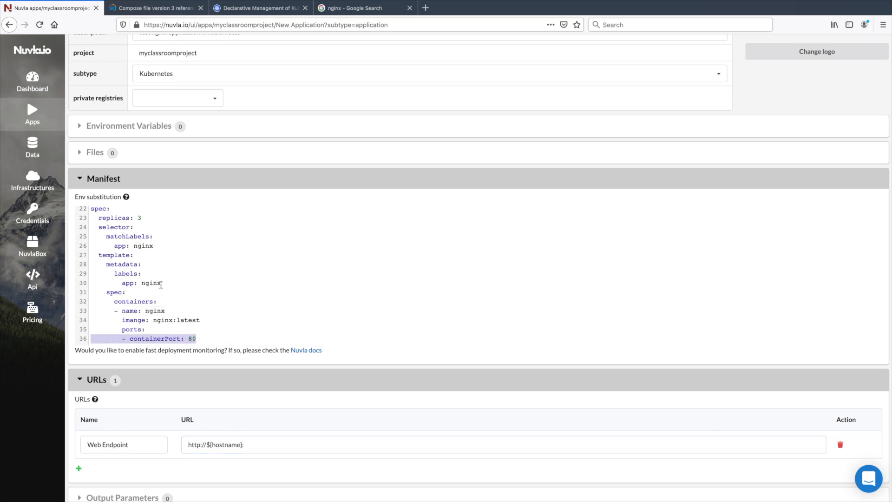
scroll(161, 284, "up", 3)
scroll(160, 285, "up", 6)
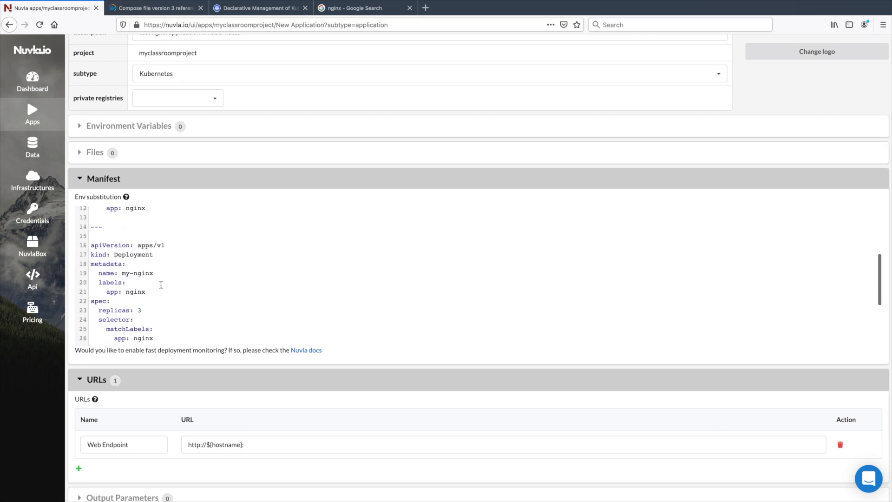
left_click_drag(140, 281, 84, 281)
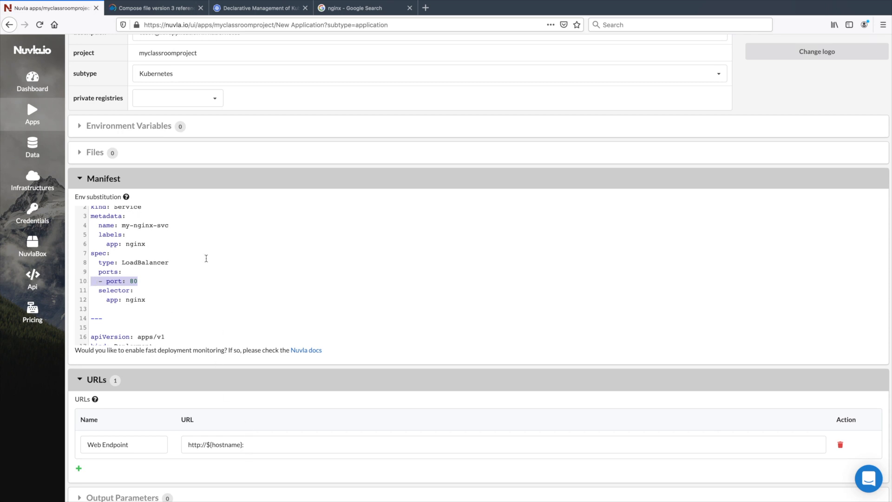
scroll(205, 256, "up", 1)
left_click(265, 446)
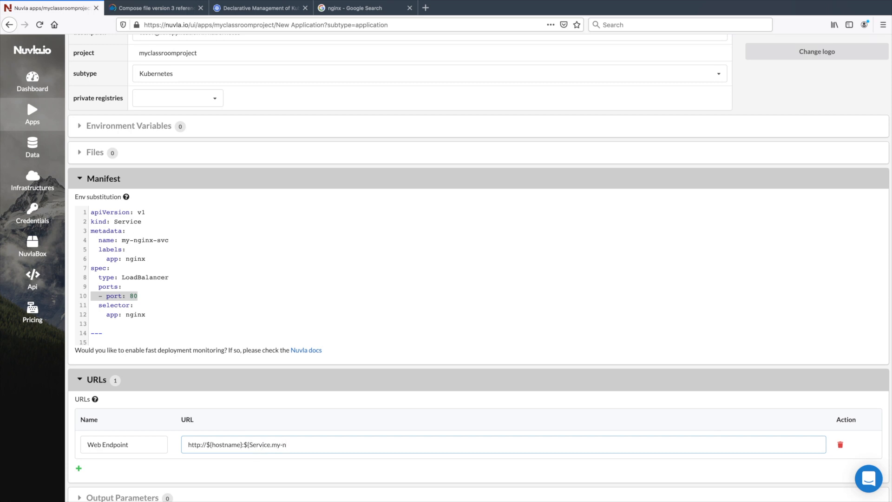
type("vc.tcp.80")
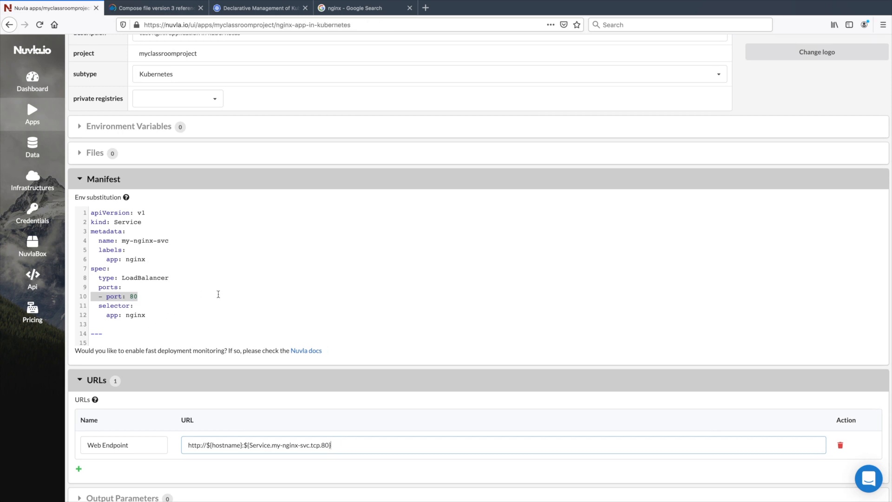
Step: Correct the misspelled 'imange' key to 'image' on the nginx container line
left_click(219, 295)
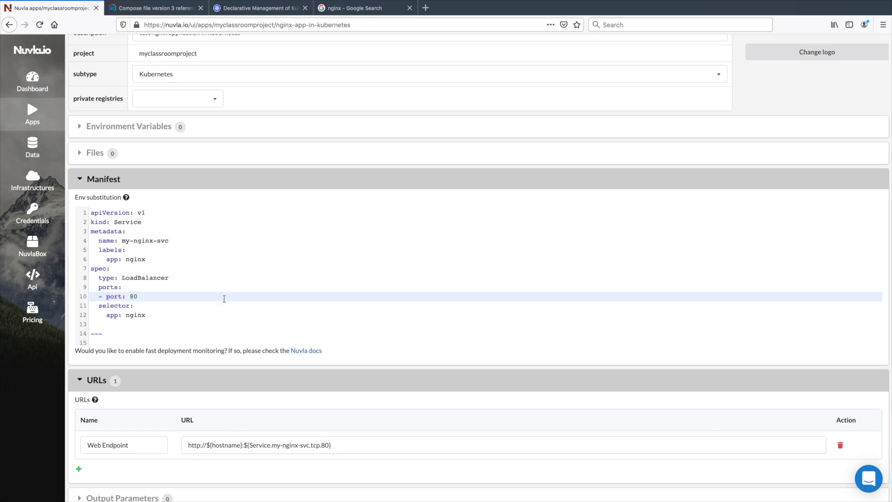
scroll(226, 292, "down", 3)
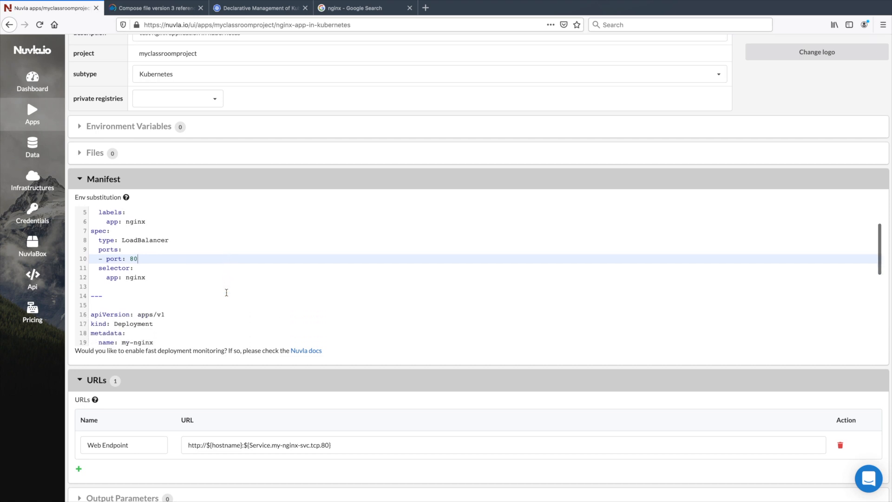
scroll(226, 292, "down", 5)
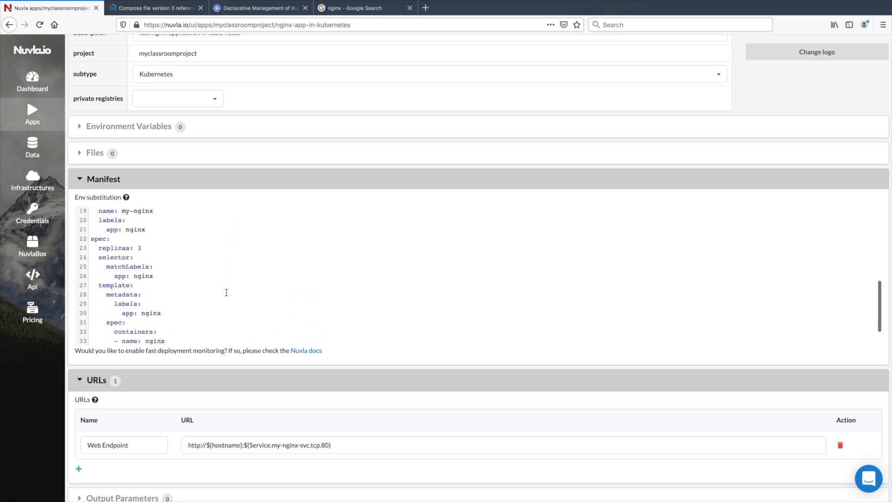
scroll(226, 292, "down", 1)
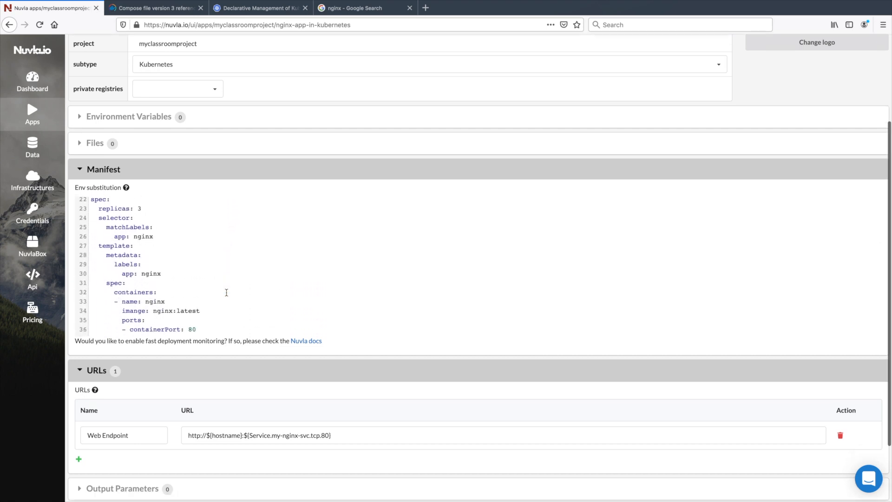
left_click(136, 310)
key("BackSpace")
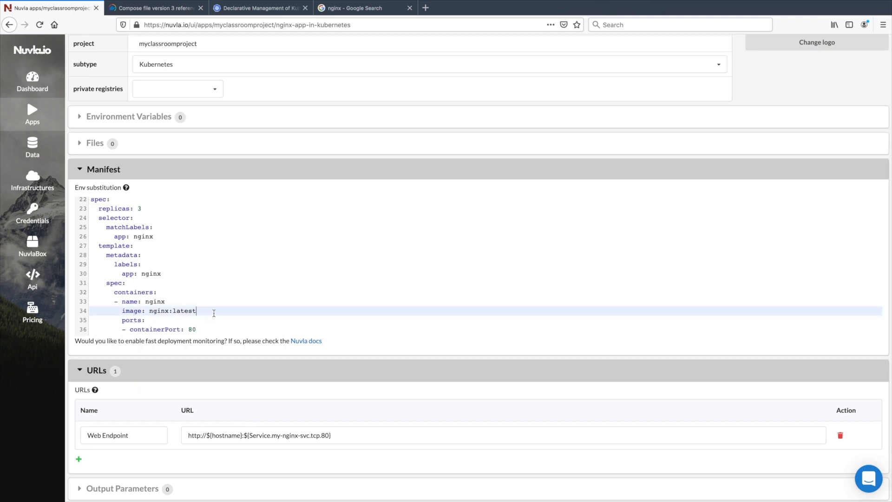
Step: Save the Kubernetes application with the commit message 'first commit for k8s a'
scroll(209, 312, "down", 3)
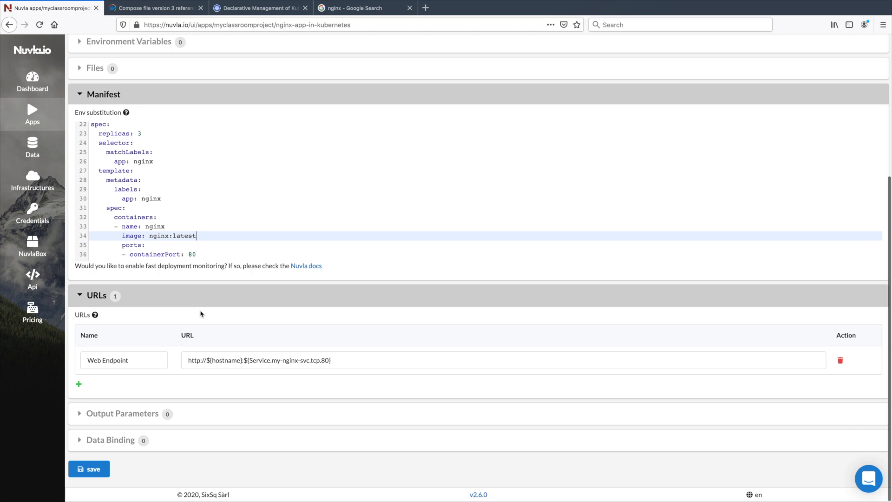
left_click(90, 469)
type("first commit for k8s app")
left_click(640, 306)
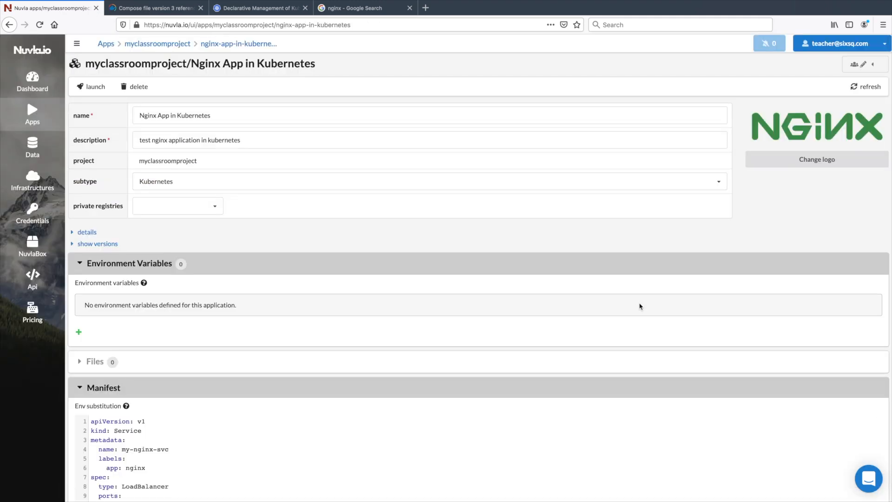
Step: Go through Apps to the MyClassroomProject project and open its add dialog
left_click(150, 44)
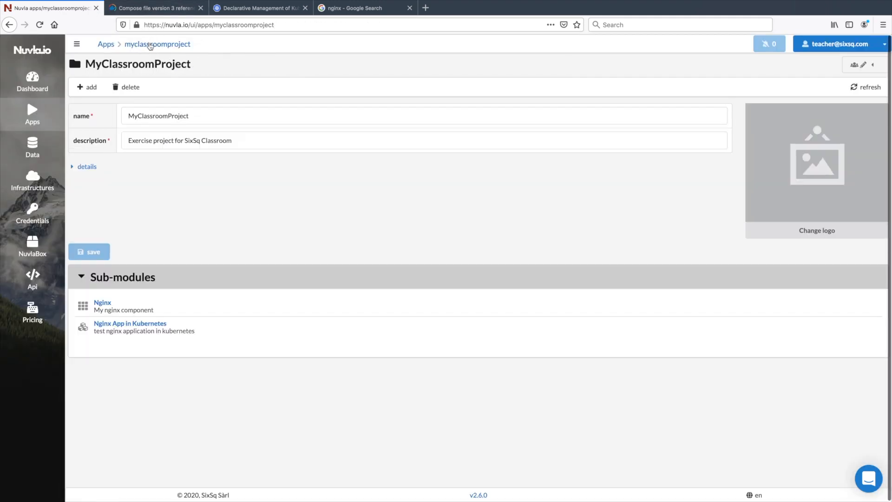
left_click(42, 122)
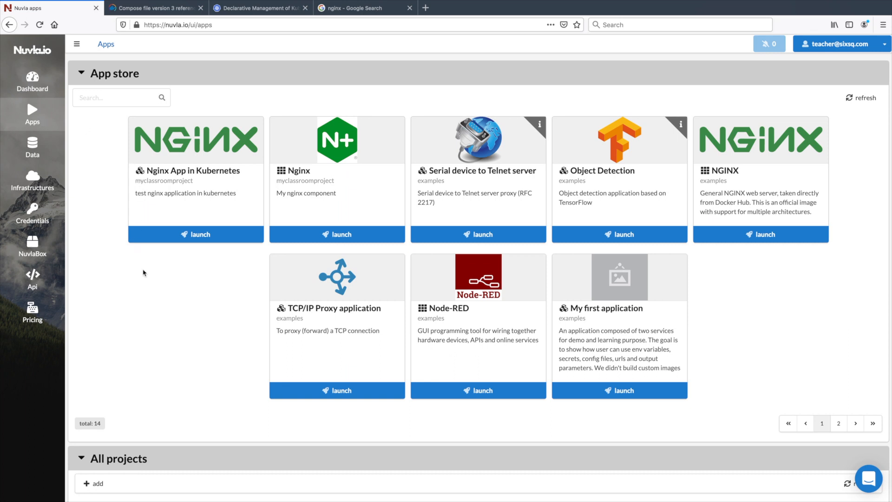
scroll(123, 227, "down", 3)
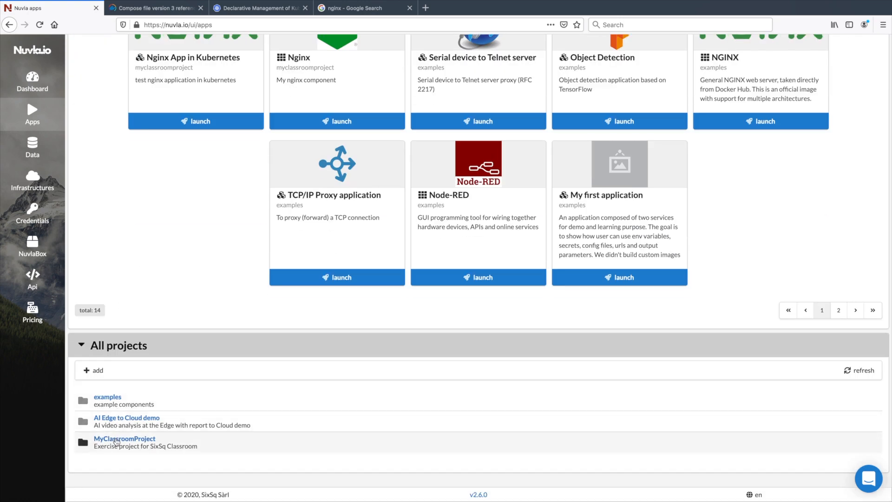
left_click(116, 439)
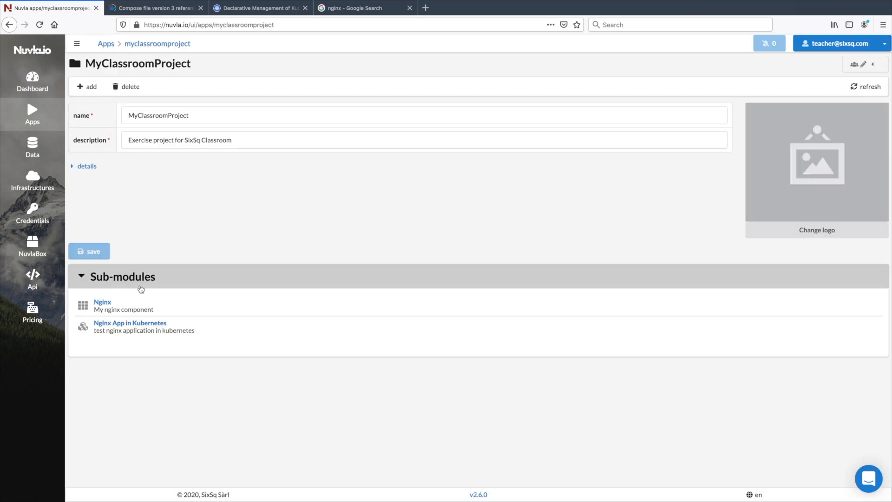
left_click(91, 89)
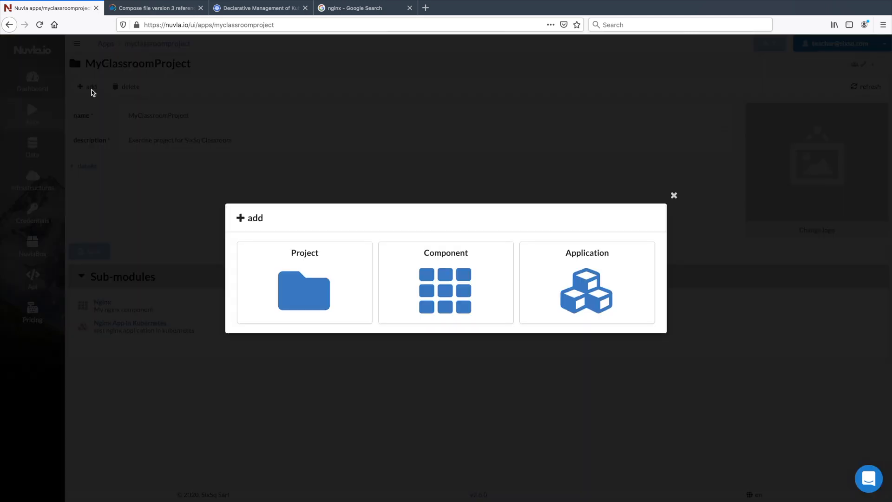
Step: Create an Application named 'Nginx app in Docker', described 'test nginx app in Dcoker', with Docker subtype
left_click(557, 299)
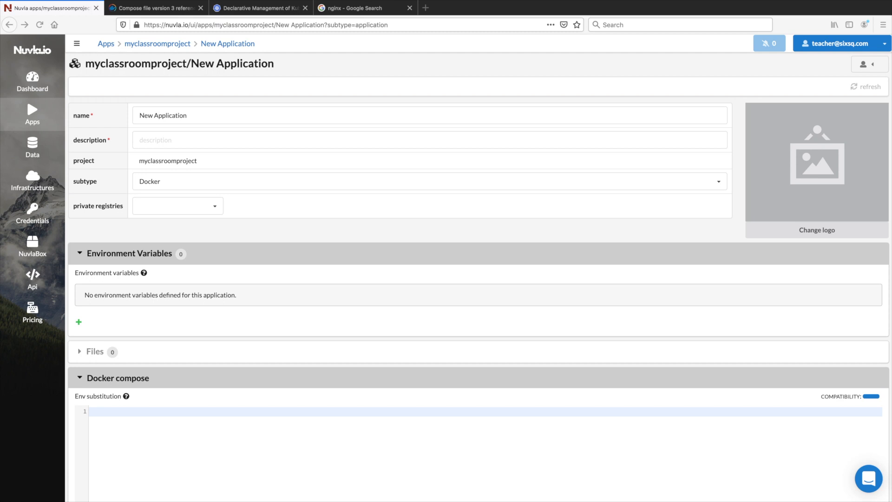
triple_click(174, 115)
type("Nginx app in Docker")
key("Tab")
type("test nginx app in Dco")
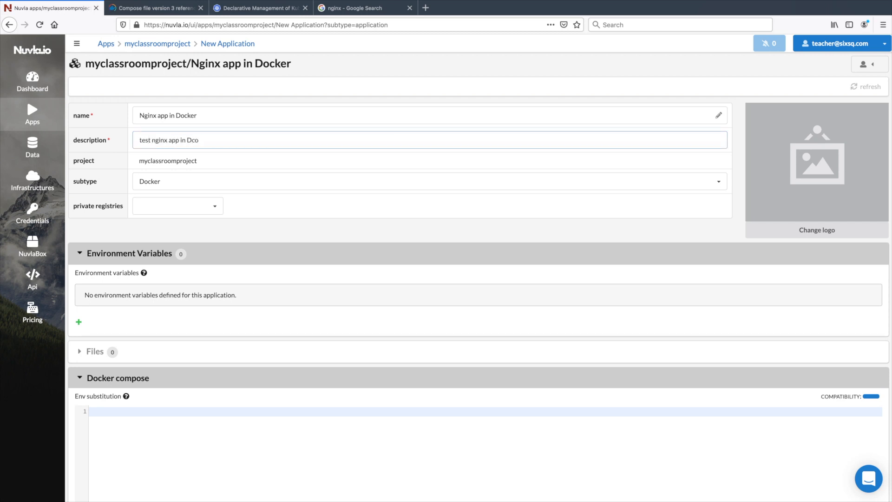
type("ker")
left_click(177, 180)
left_click(158, 197)
left_click(353, 11)
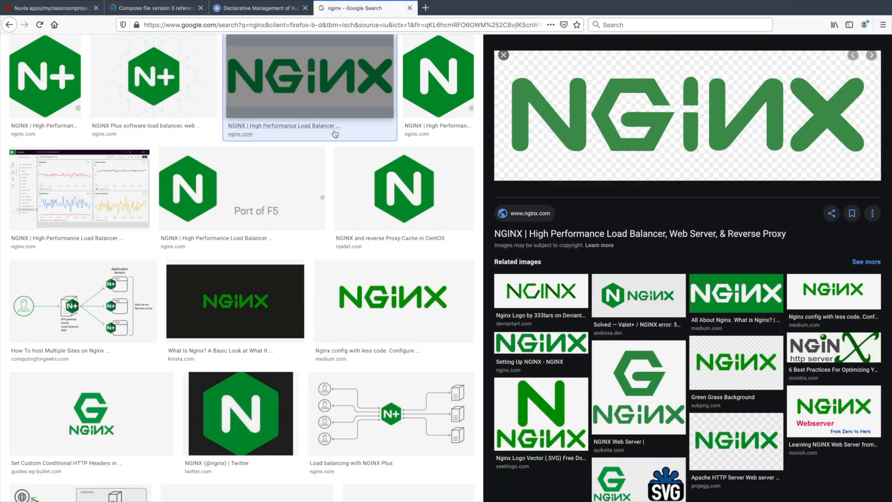
Step: Copy the hexagonal N nginx logo's image address from Google Images and set it as the app logo
left_click(426, 96)
right_click(586, 141)
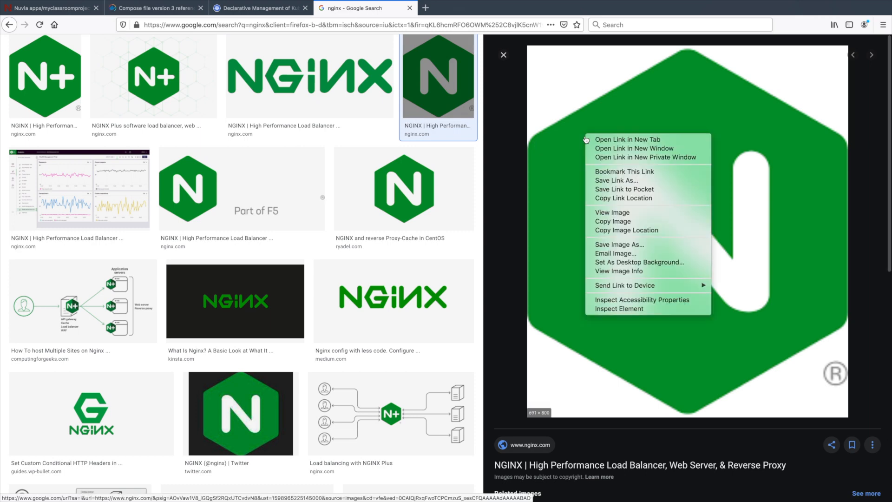
left_click(604, 230)
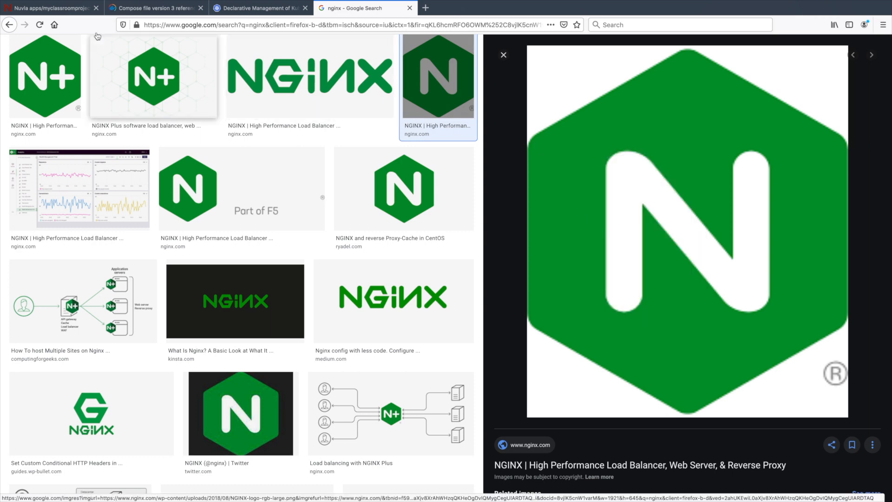
left_click(61, 10)
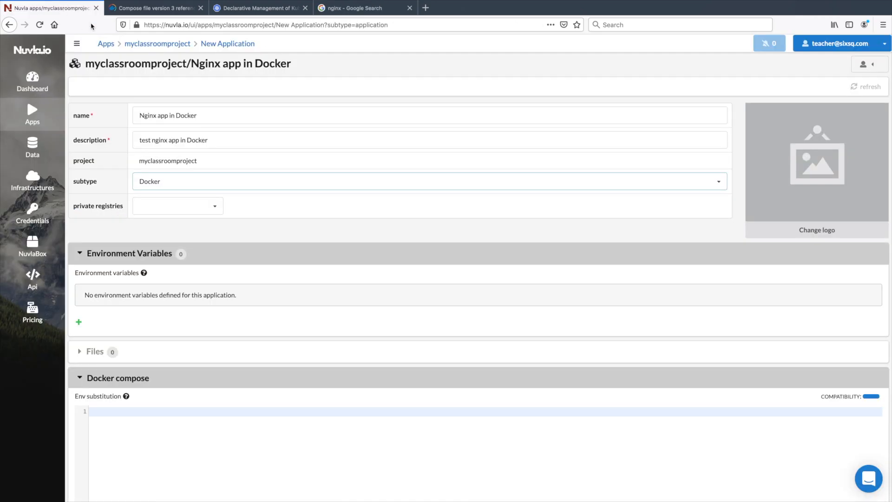
left_click(780, 235)
key("ctrl+v")
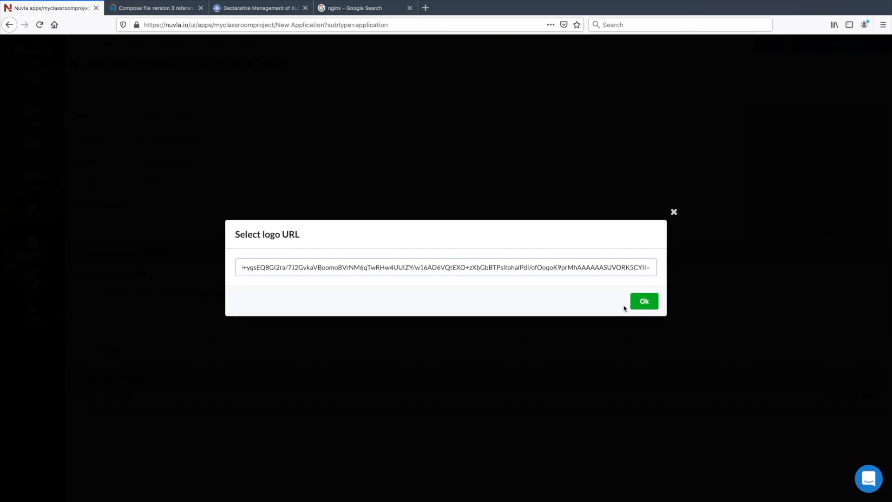
left_click(646, 304)
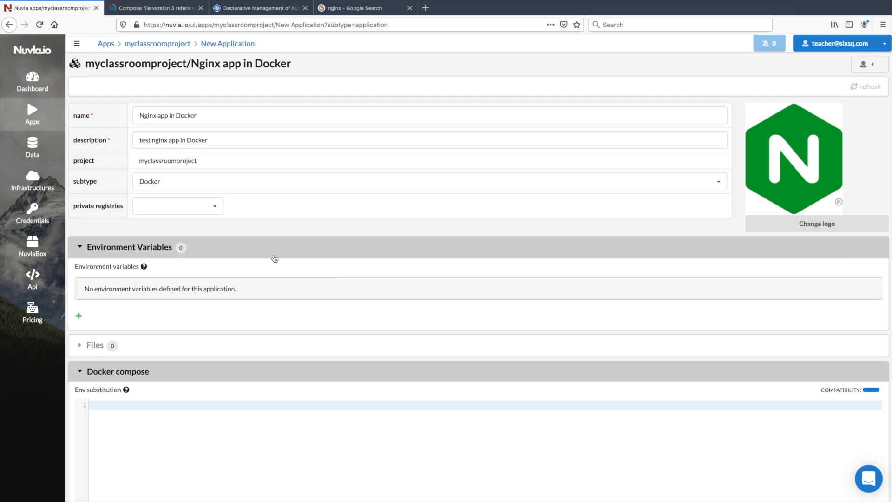
Step: Start the compose file with version '3' and a classroom_frontend volume using the local driver
scroll(178, 311, "down", 2)
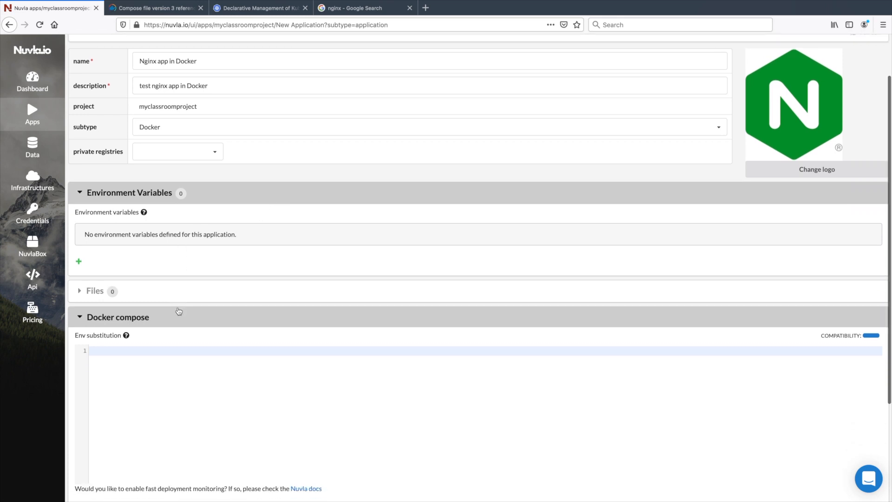
left_click(82, 199)
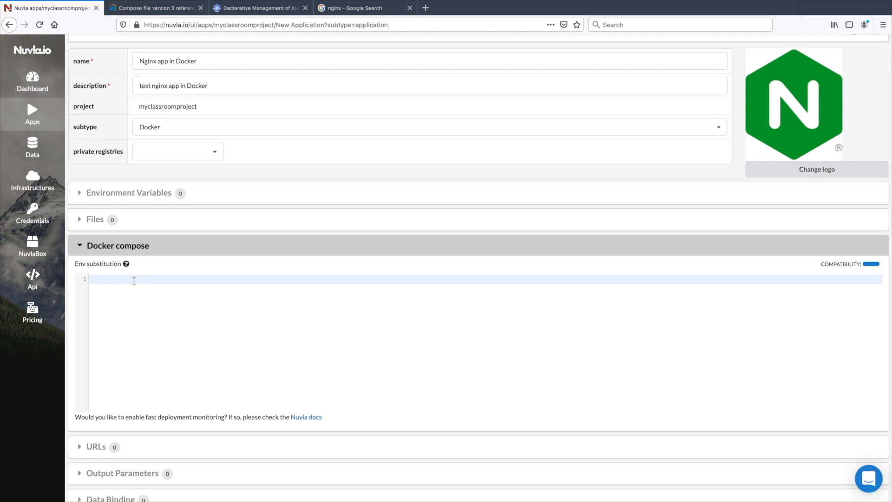
type("version: '3'")
key("Return")
key("Return")
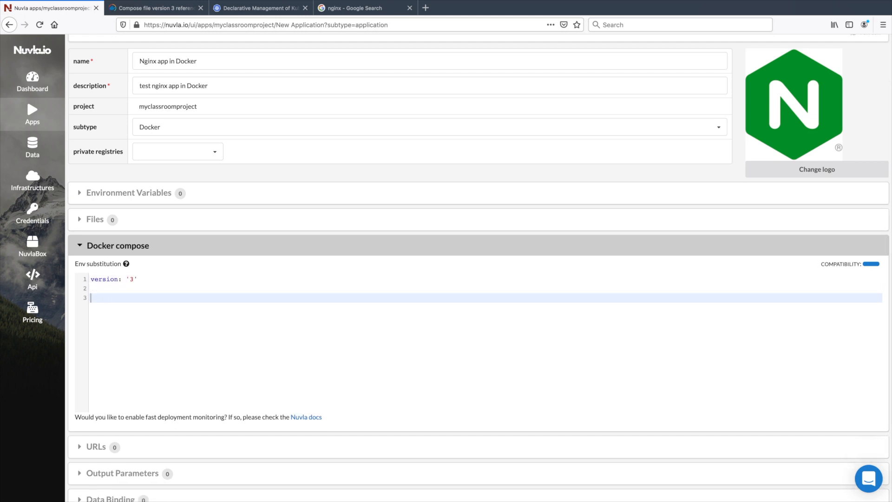
type("volume")
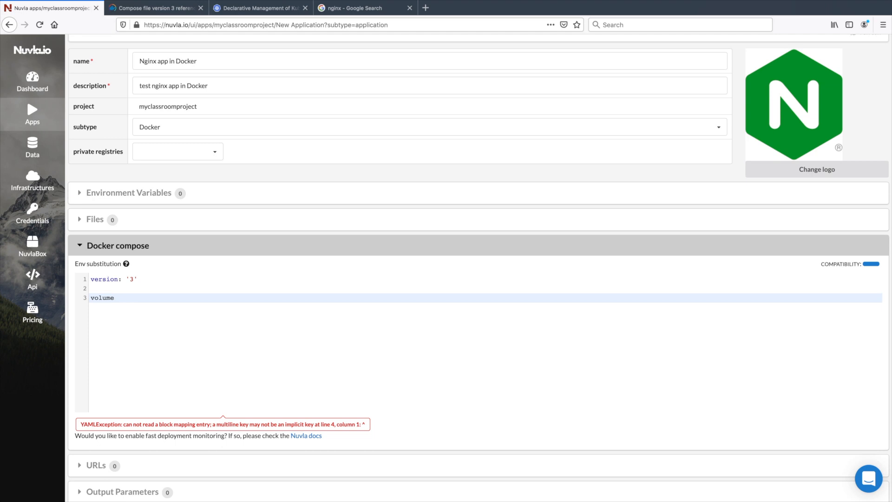
type("s:")
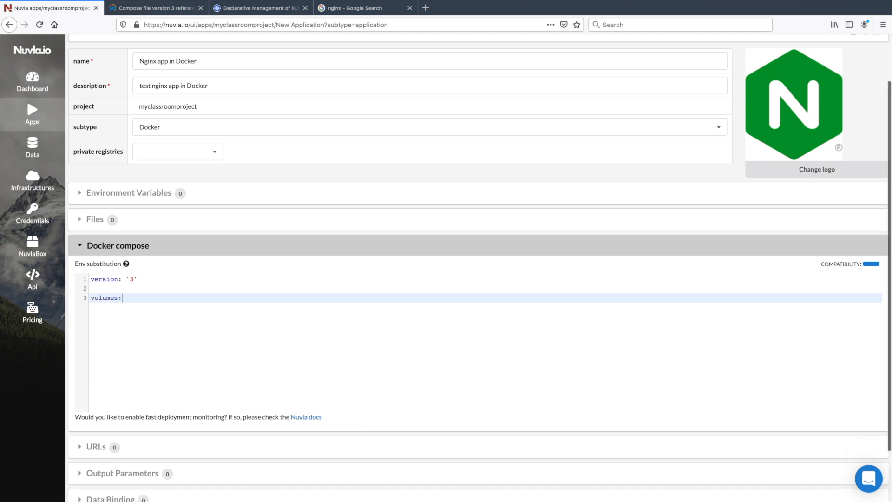
key("Return")
type("classroom")
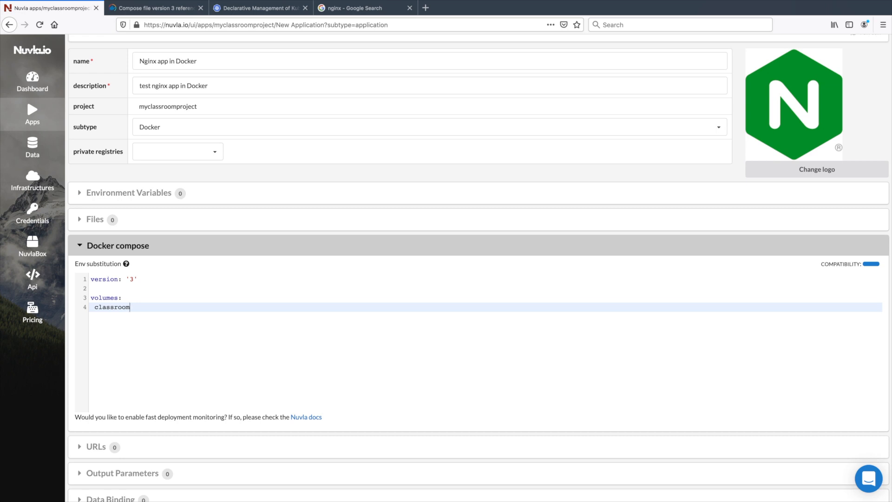
type("_frontend:")
key("Return")
type("driver")
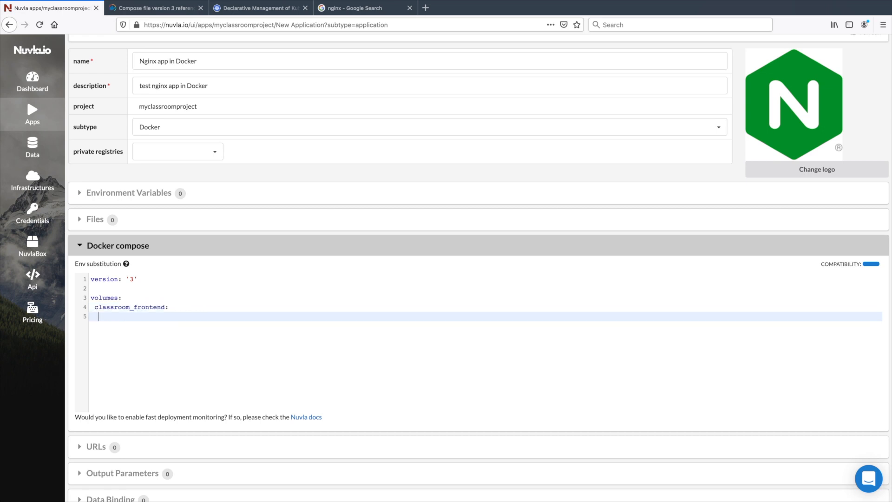
type(": local")
key("Return")
key("Return")
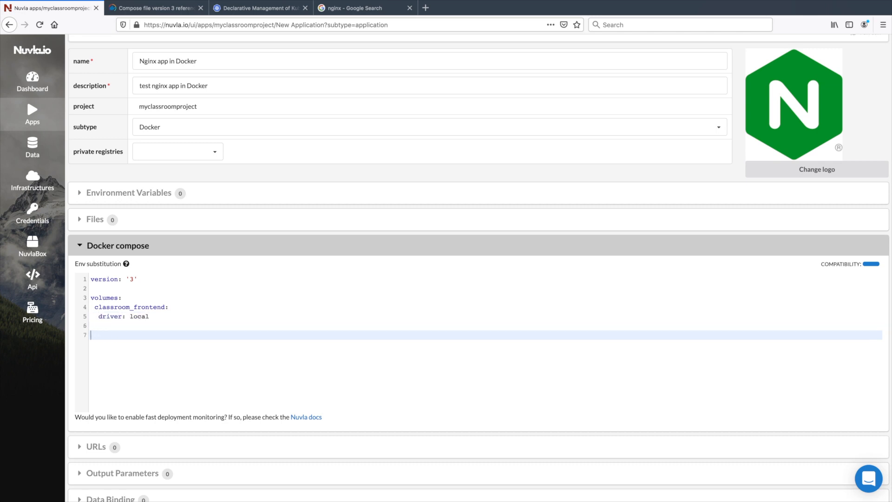
Step: Define a web service with image nginx, port 80, and classroom_frontend mounted at /usr/share/nginx/html:ro
type("services:")
key("Return")
type("web:")
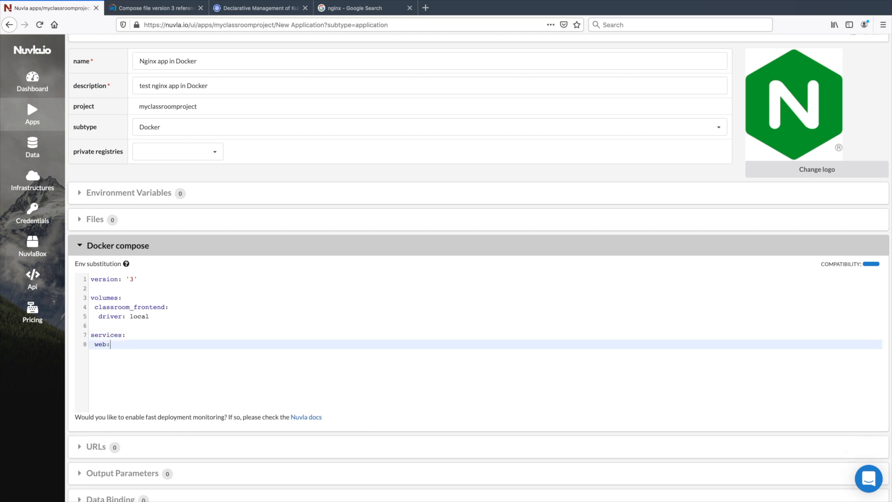
key("Return")
type("image: nginx")
key("Return")
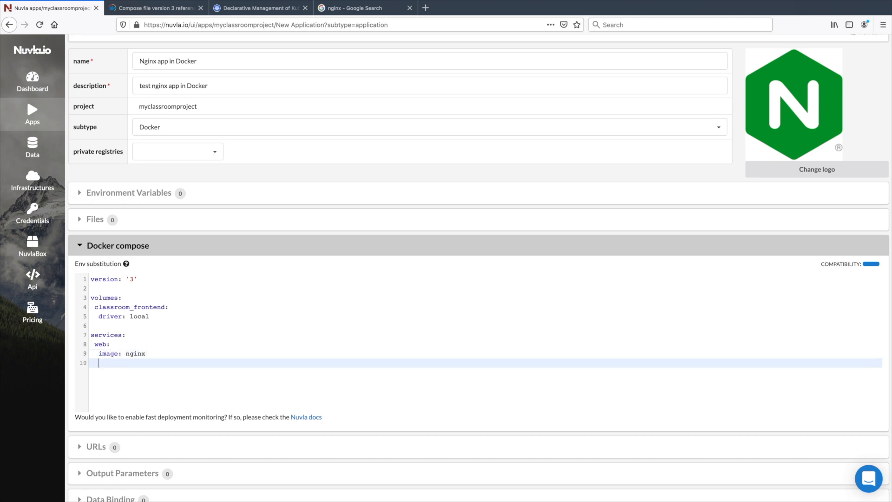
type("ports")
type(":")
key("Return")
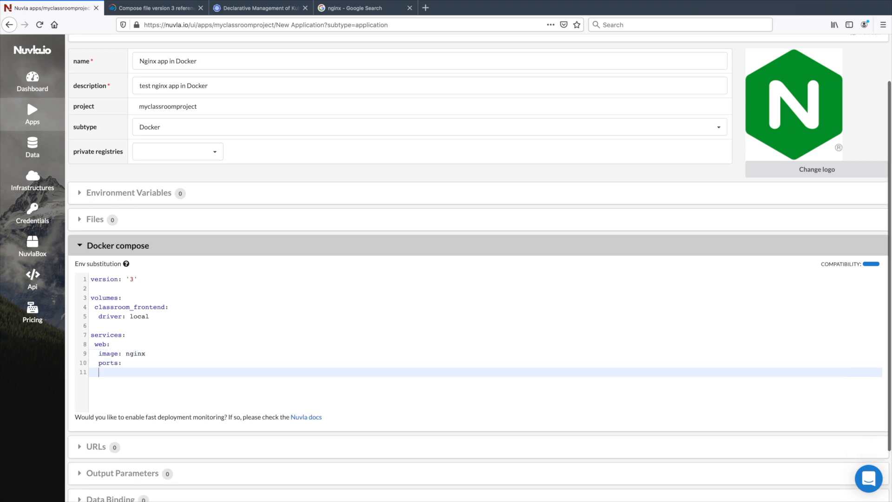
type("- 80")
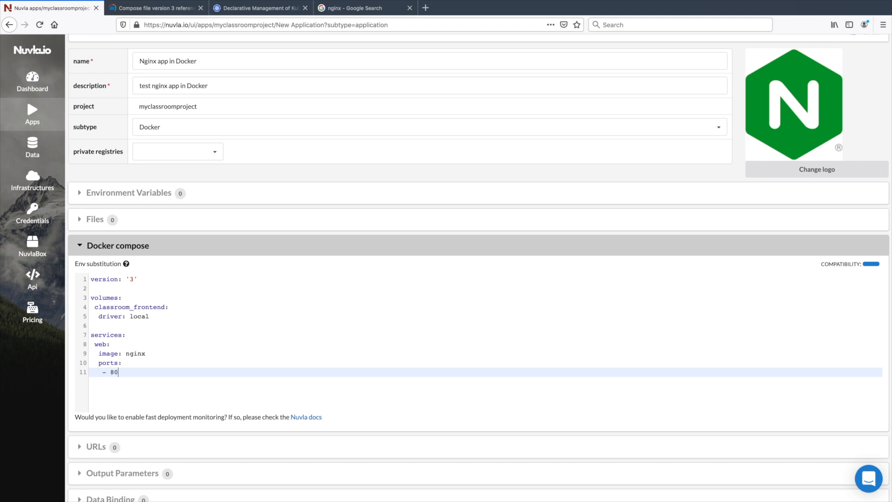
key("Return")
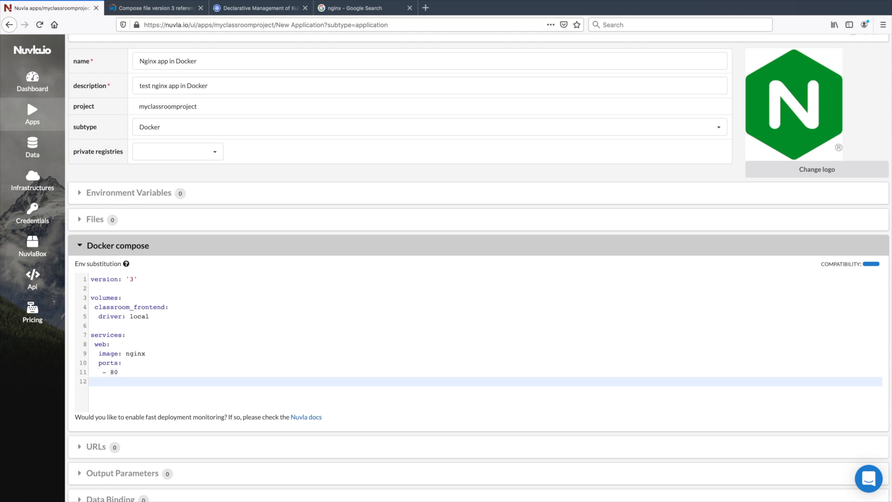
type("volumes")
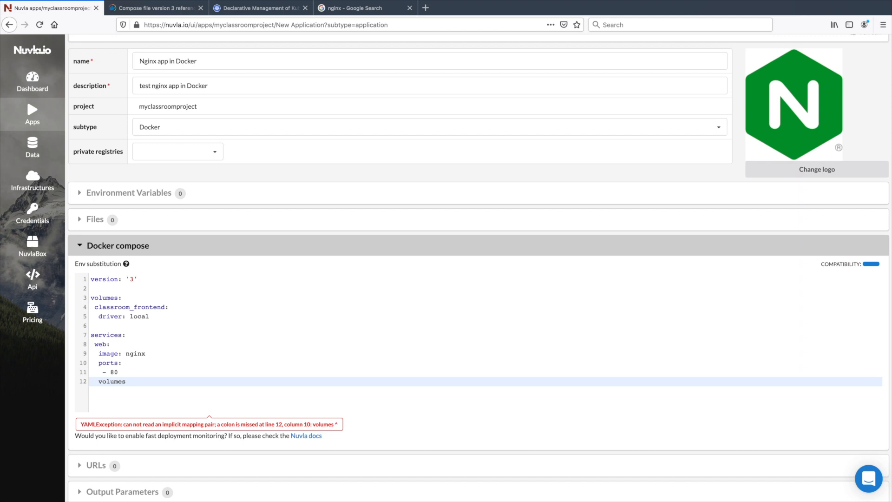
type(":")
key("Return")
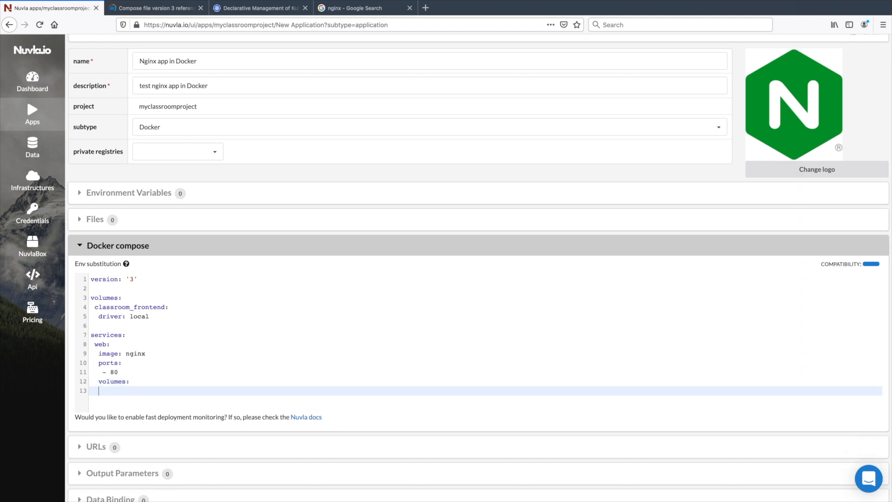
type("- classroom_frontend:/usr/share/nginx/html:ro")
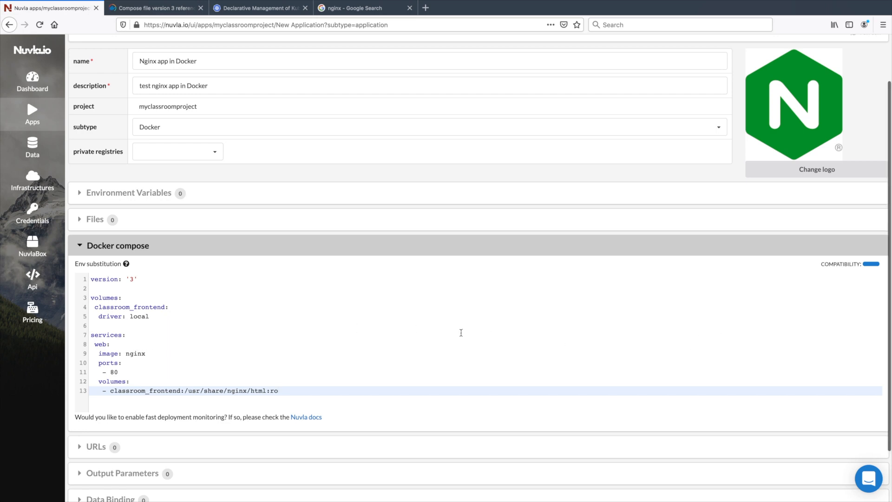
scroll(461, 332, "down", 2)
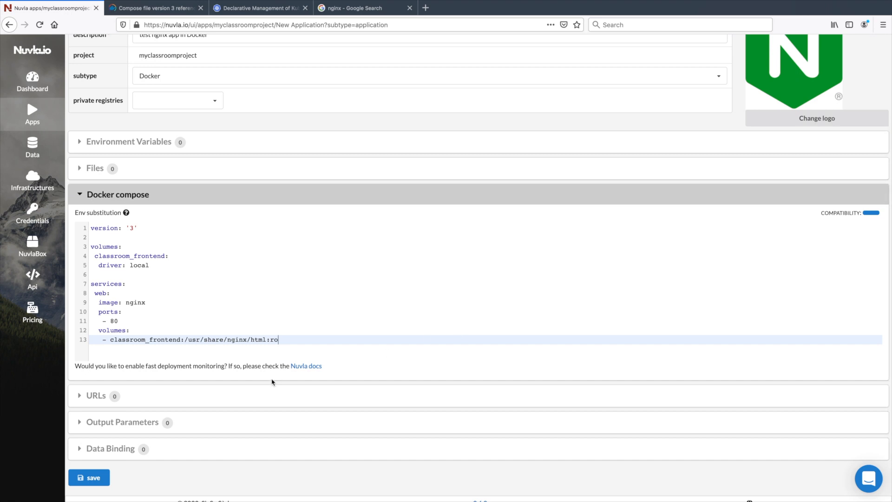
left_click(80, 396)
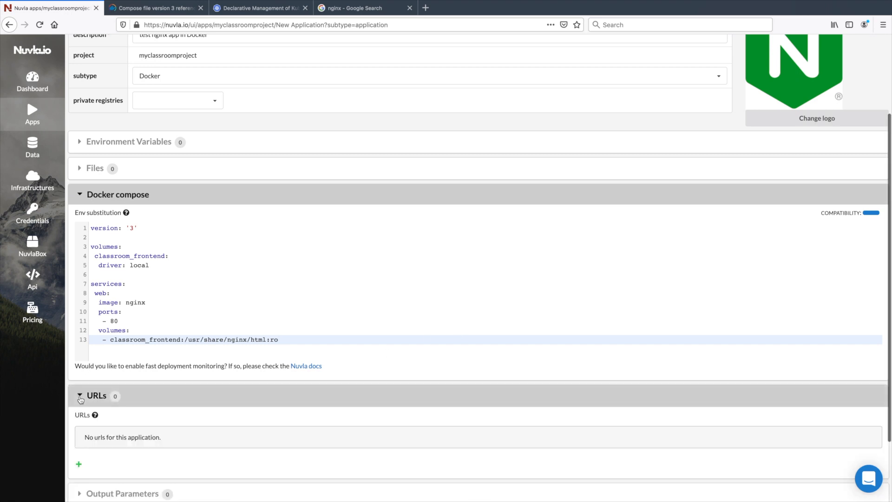
left_click(79, 464)
left_click(100, 457)
type("Web Endpoint")
key("Tab")
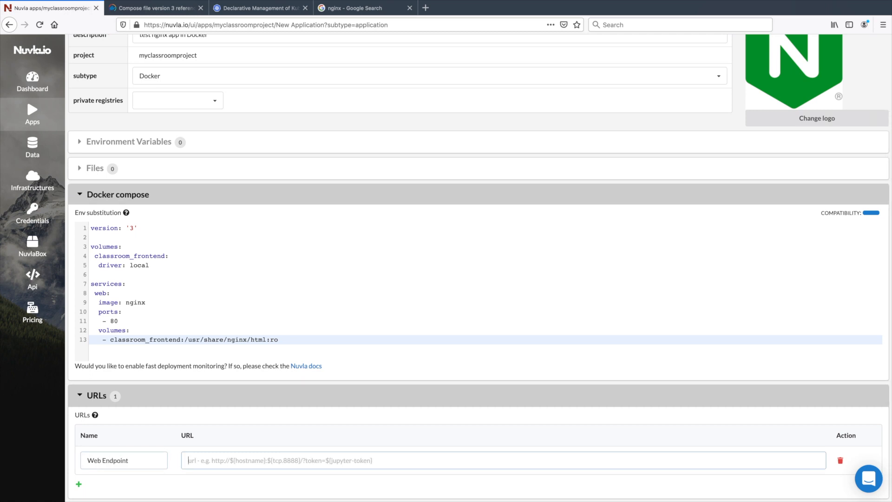
type("http://${")
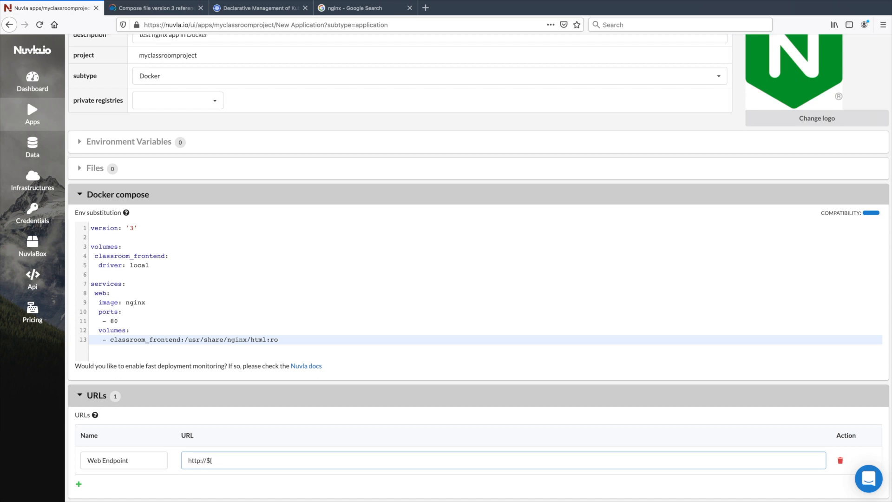
type("hostname")
type("}:{web")
type(".tcp")
type(".80")
type("$")
scroll(110, 396, "down", 3)
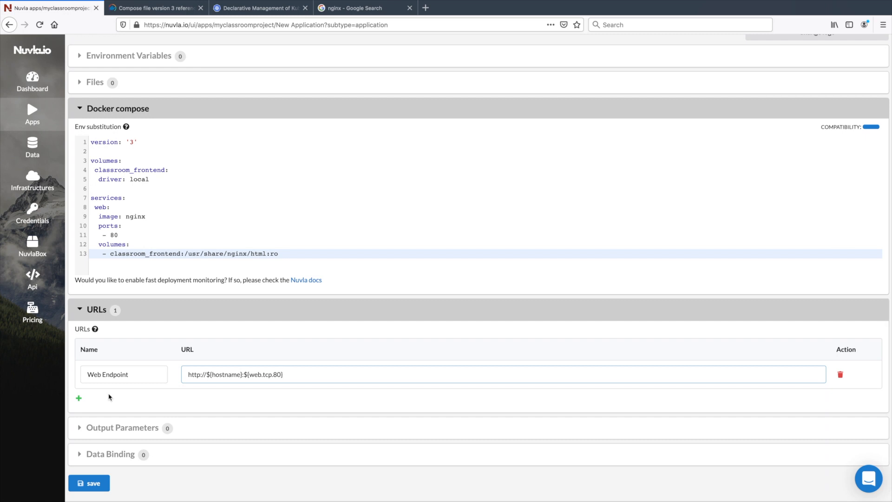
Step: Save the app with the commit message 'first commit docker app - nginx'
left_click(89, 483)
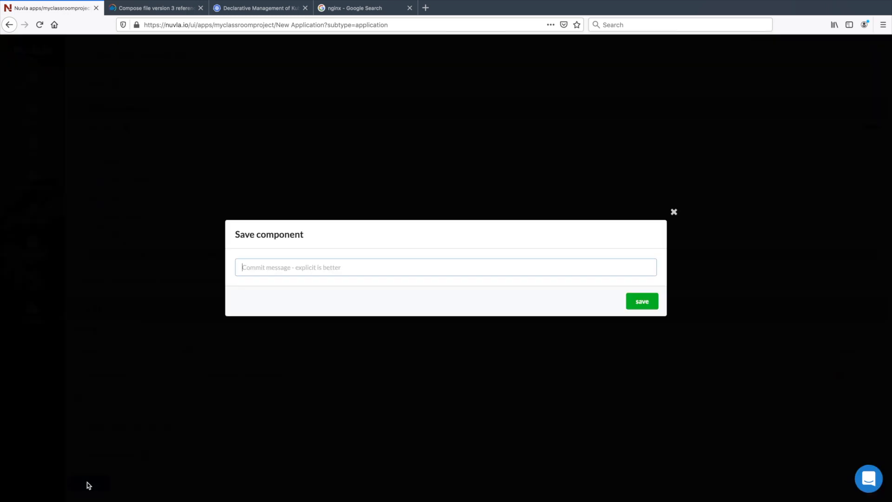
type("first commit docker")
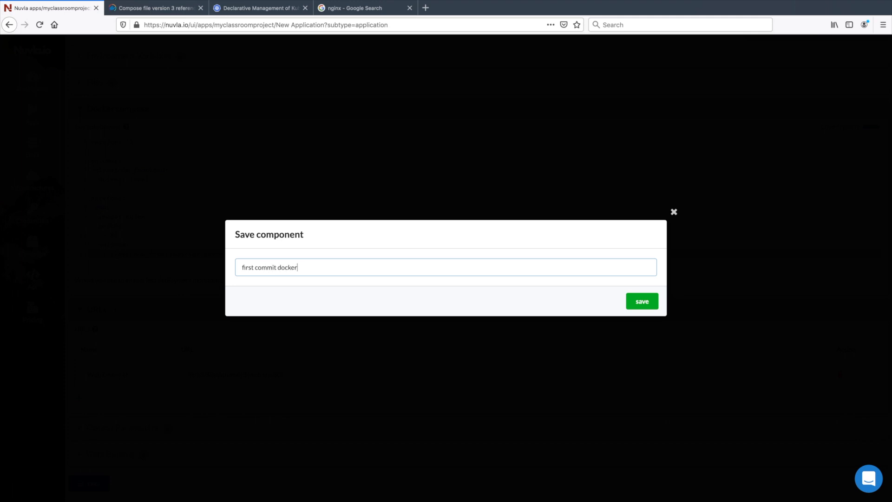
type(" app - nginx")
left_click(637, 307)
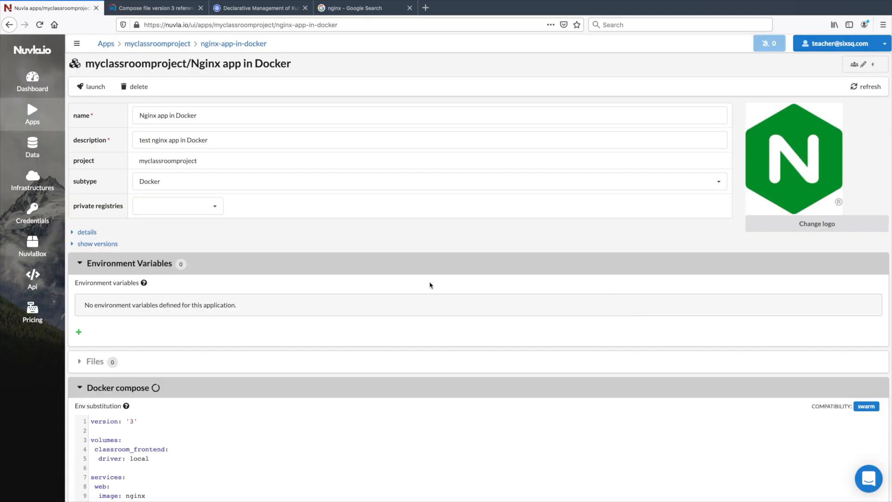
Step: Check the compose validation badge showing swarm compatibility, then place the cursor after image: nginx
scroll(430, 285, "down", 3)
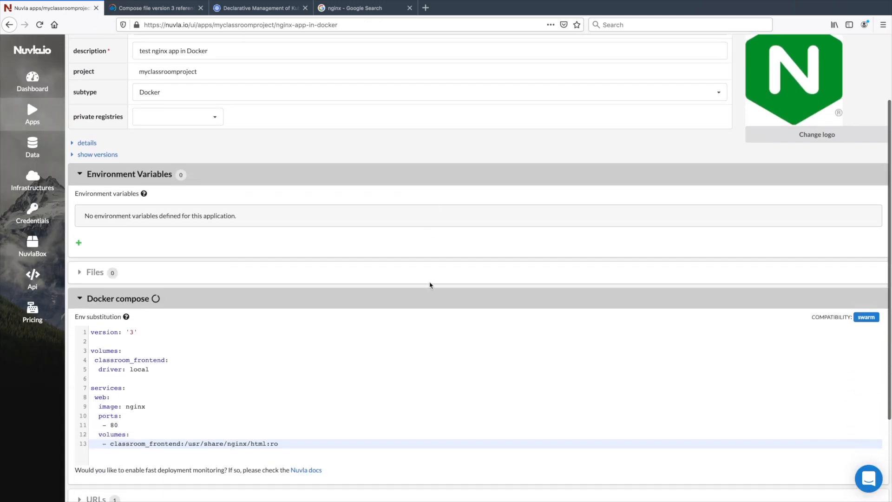
mouse_move(154, 285)
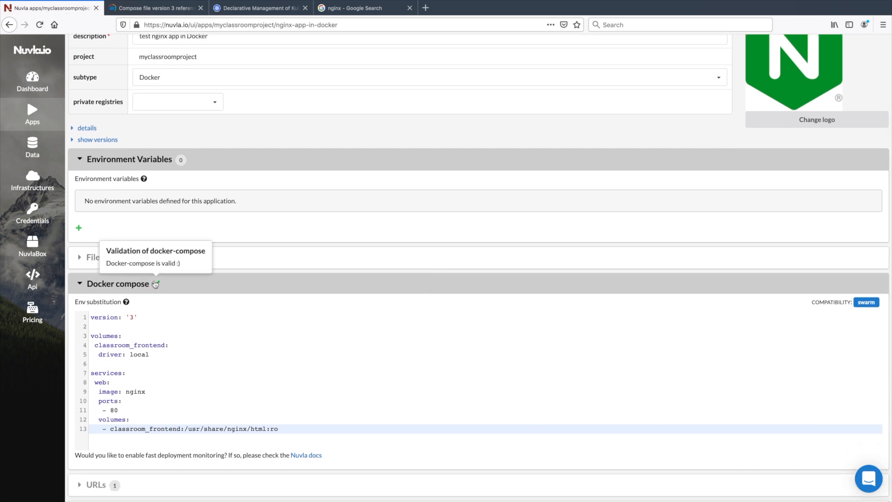
double_click(872, 302)
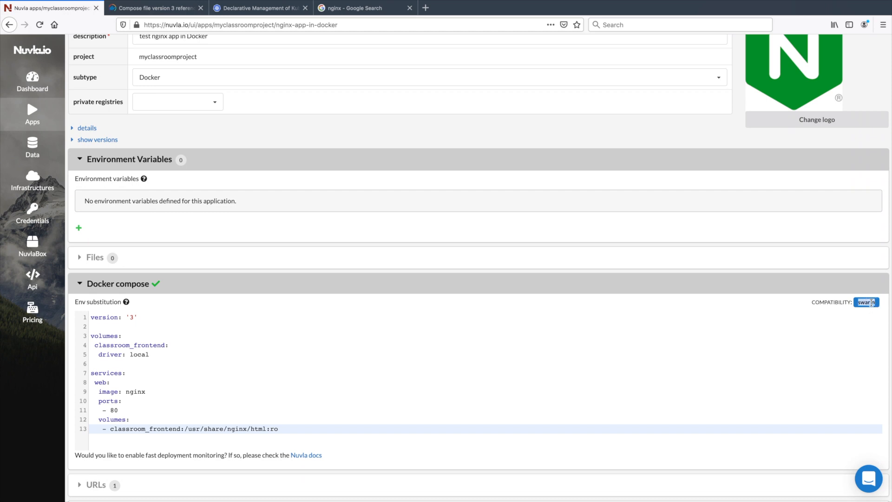
left_click(818, 393)
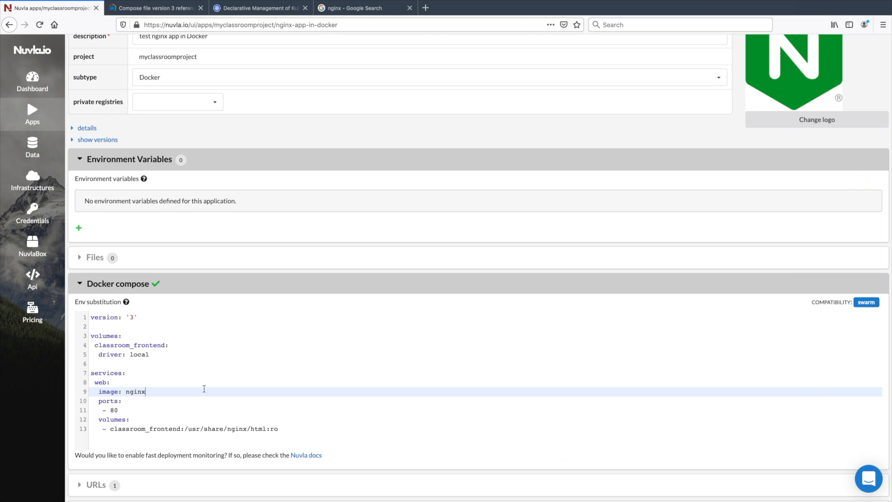
Step: Add 'container_name: my-nginx-container' under the web service's nginx image line
key("Return")
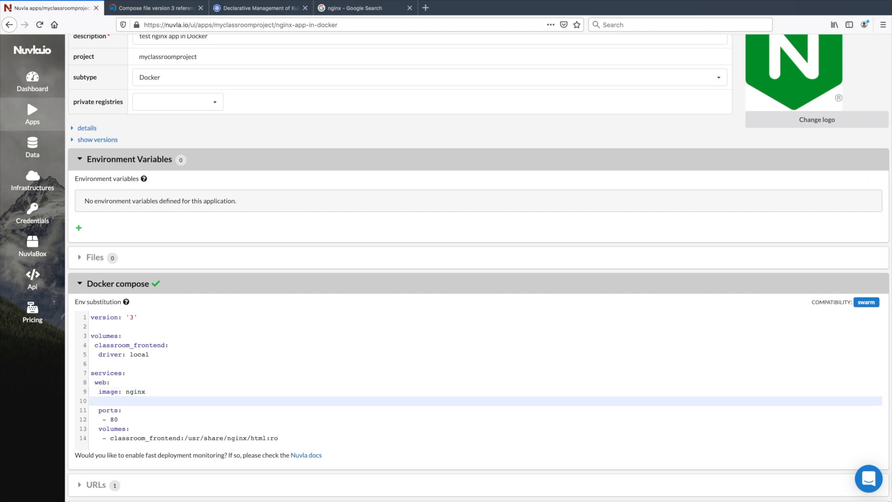
type("container_name")
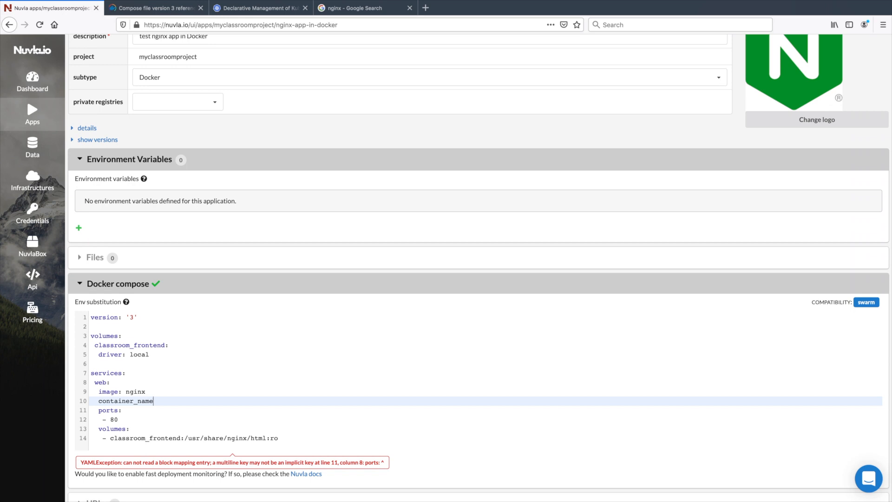
type(": my-nginx-container")
scroll(128, 422, "down", 3)
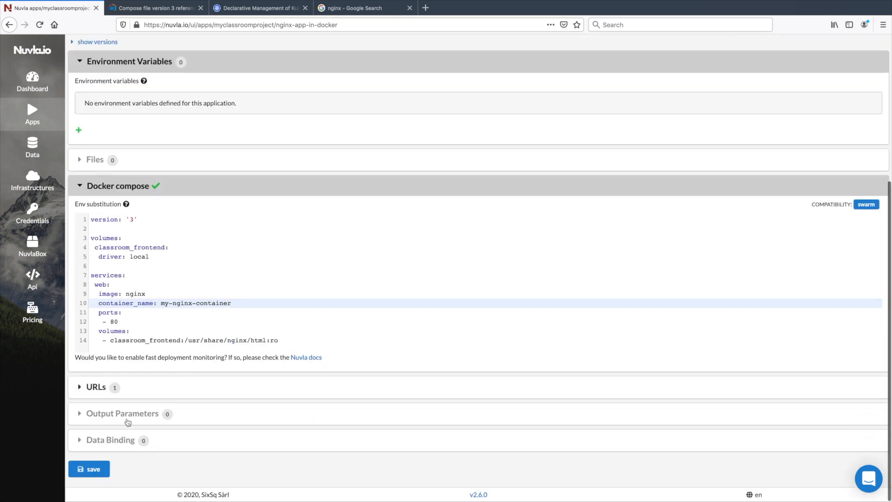
Step: Save the app with the message 'set container name' and check its docker-compose compatibility
left_click(86, 470)
type("set container name")
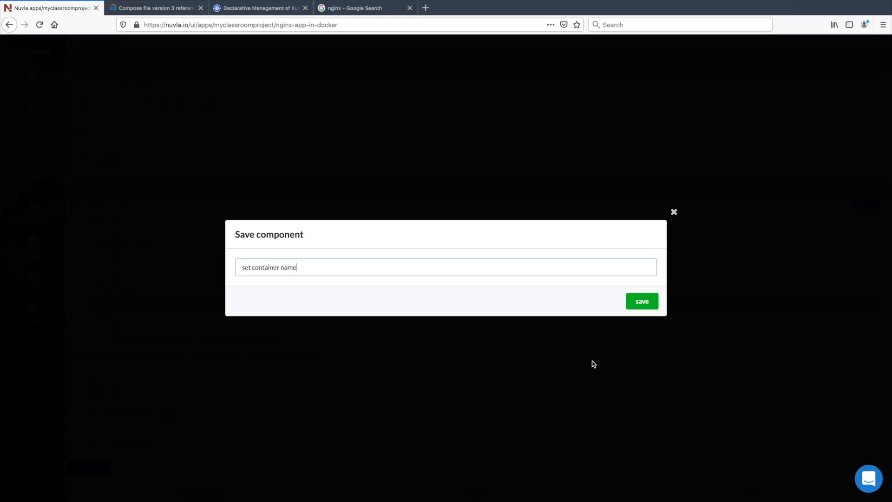
left_click(644, 304)
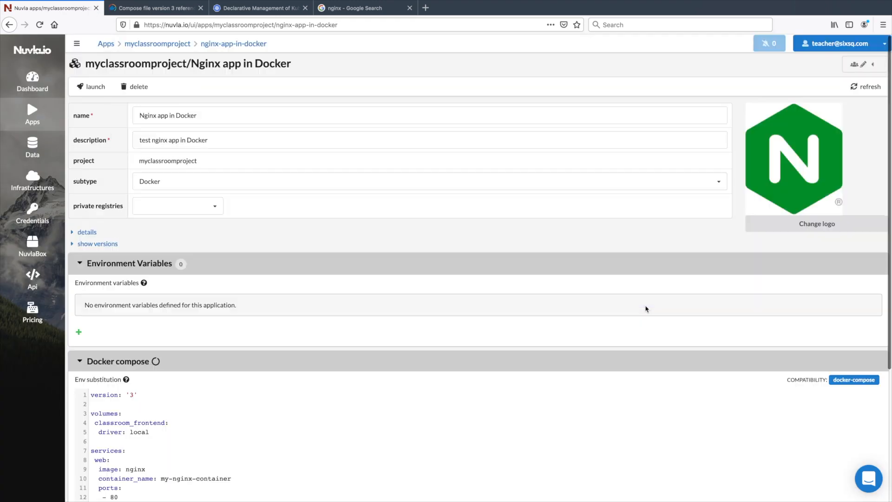
triple_click(849, 380)
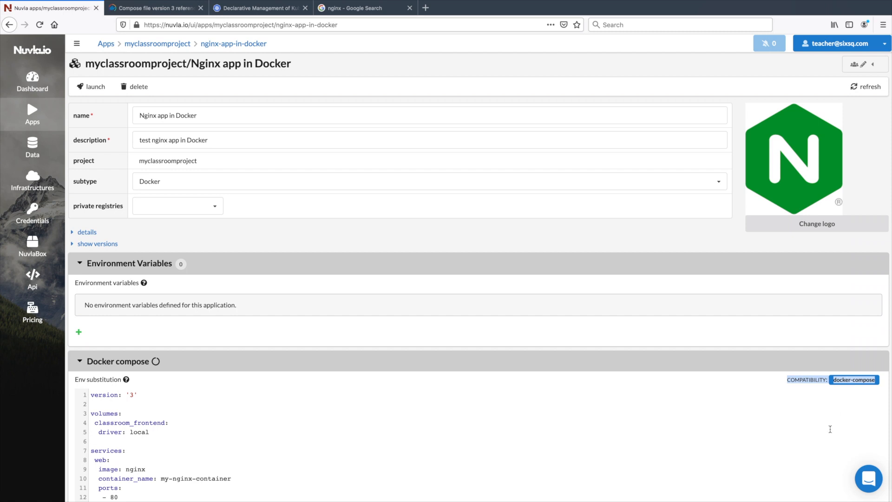
left_click(847, 409)
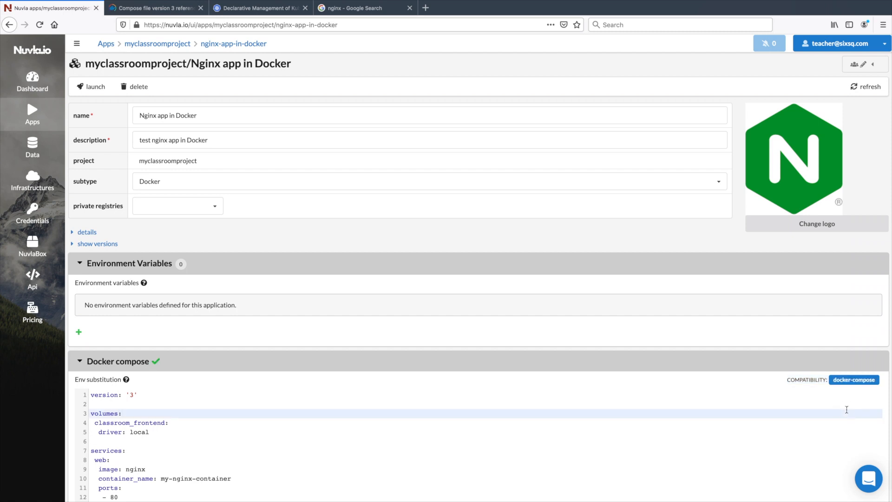
Step: Add a backend service using the alpine image below the web service in the compose file
scroll(755, 423, "down", 3)
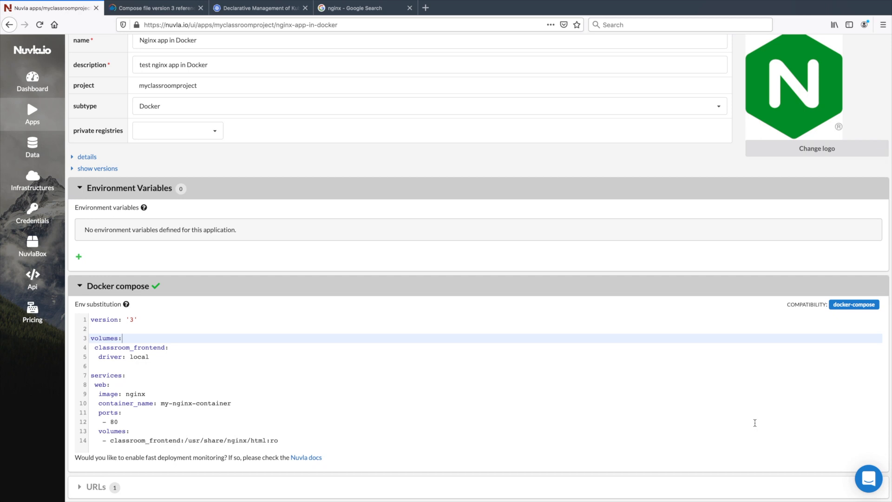
left_click(317, 439)
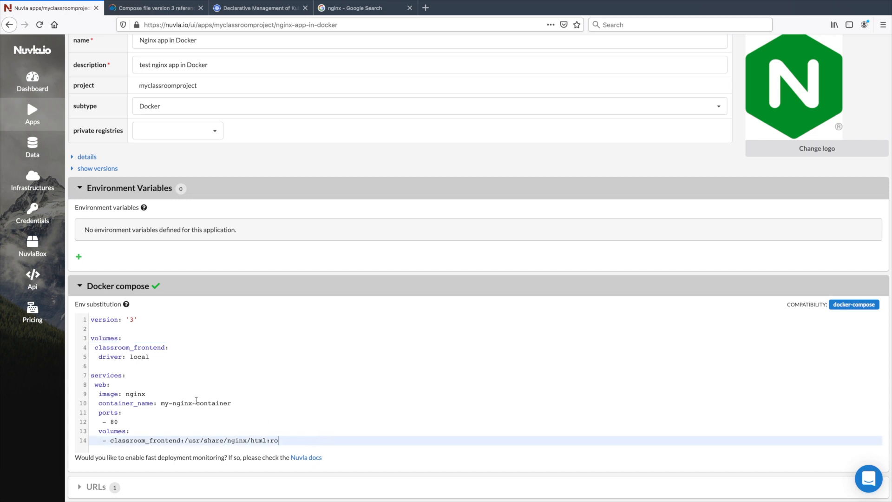
key("Return")
key("Return")
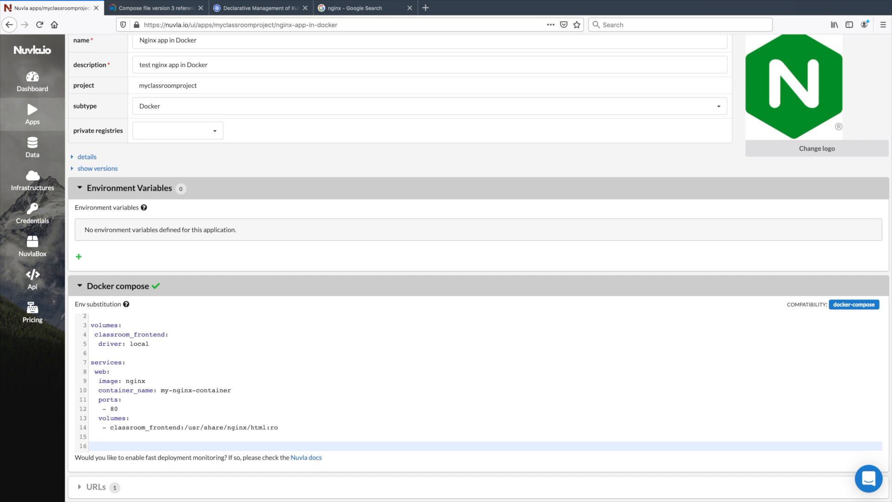
type("backend:")
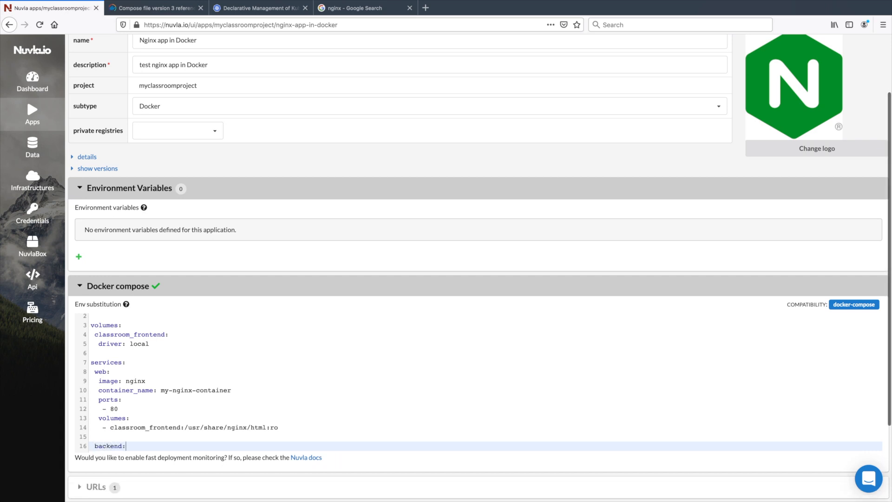
key("Return")
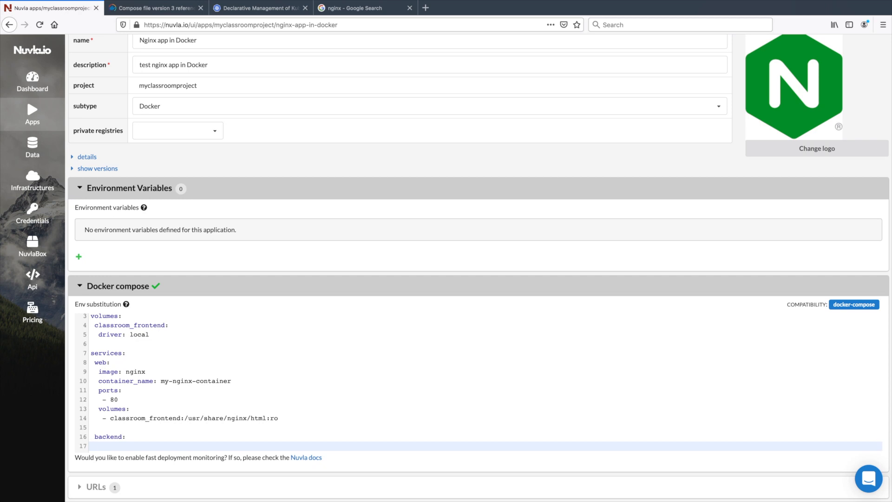
type("image: alpine")
Step: Give the backend service an environment list starting with - MY_MOOD=${MOOD}
key("Return")
type("comman")
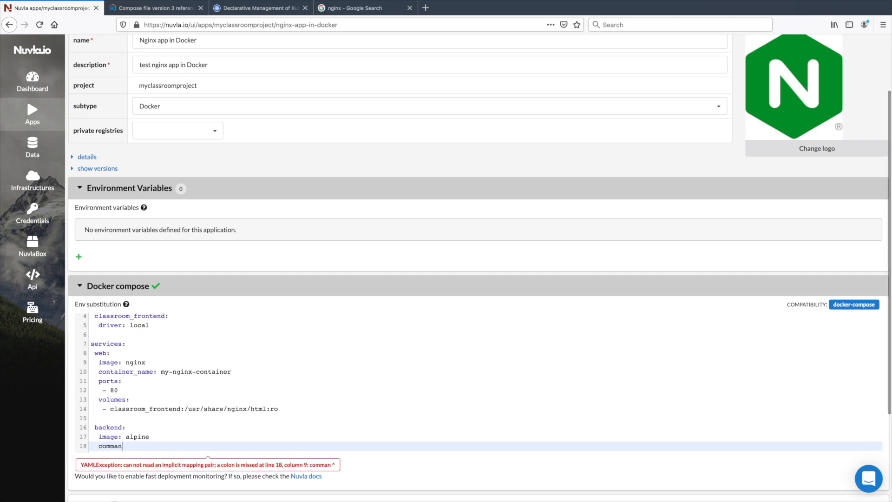
type("d: ")
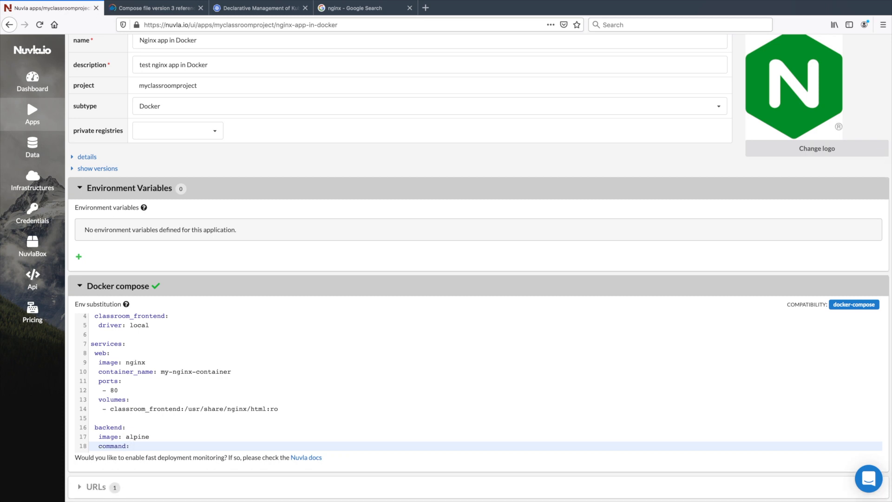
type("sh -c")
key("Up")
key("Return")
type("environment")
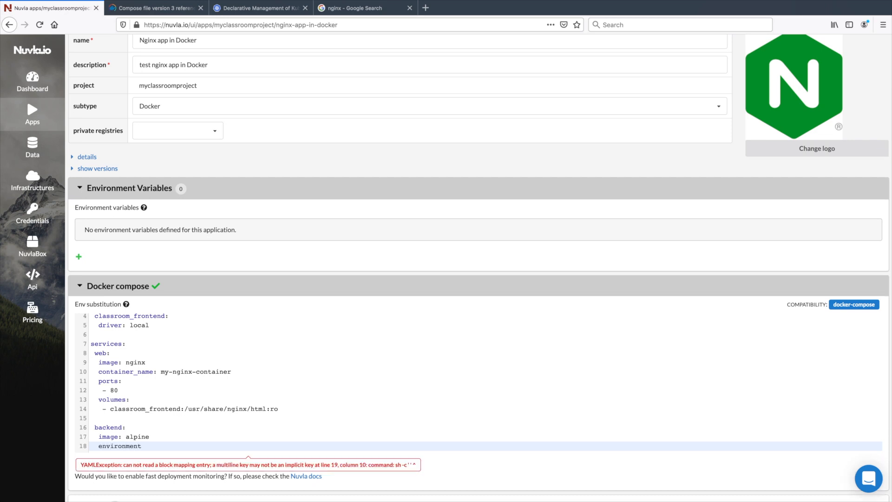
type(":")
key("Return")
type("- ")
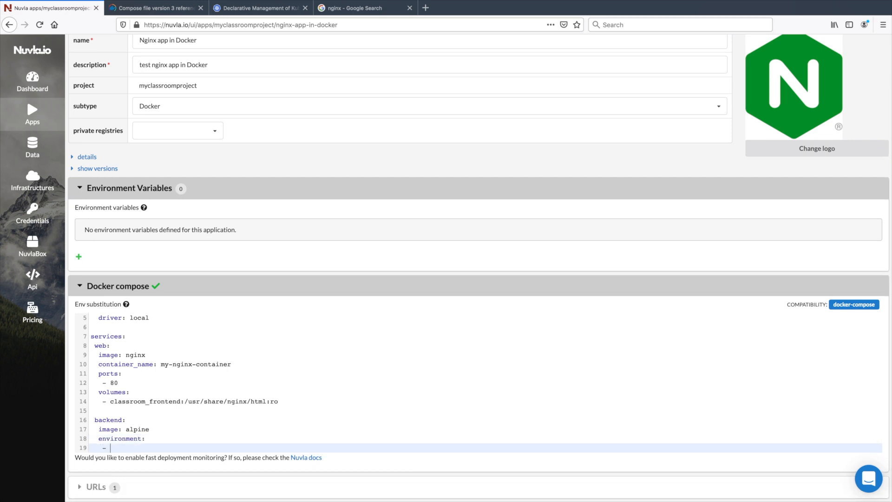
type("MY_MOOD=${MOOD}")
Step: Add a required MOOD variable, value happy, described as 'Env var to set my mood inside the backend container'
left_click(79, 257)
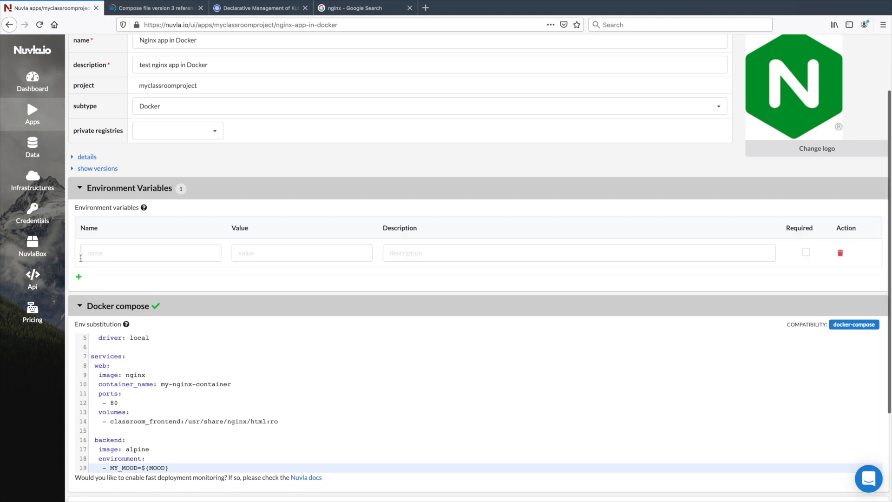
left_click(119, 257)
type("MOOD")
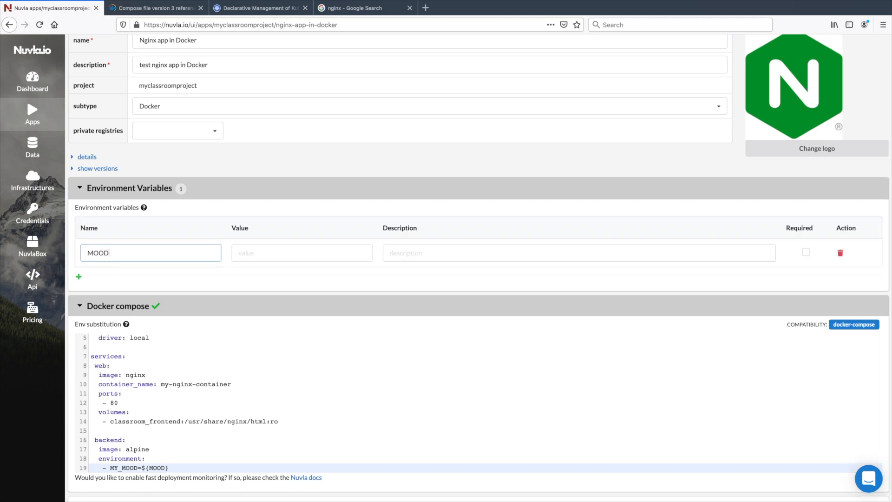
key("Tab")
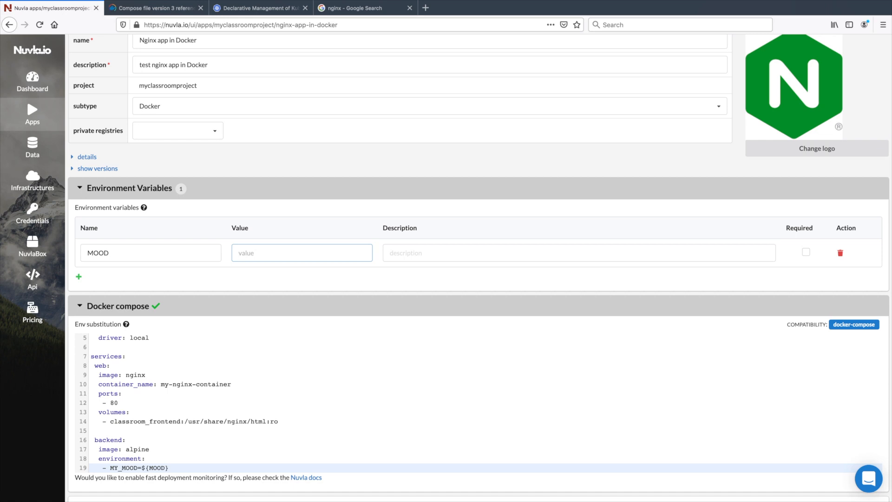
type("happy")
key("Tab")
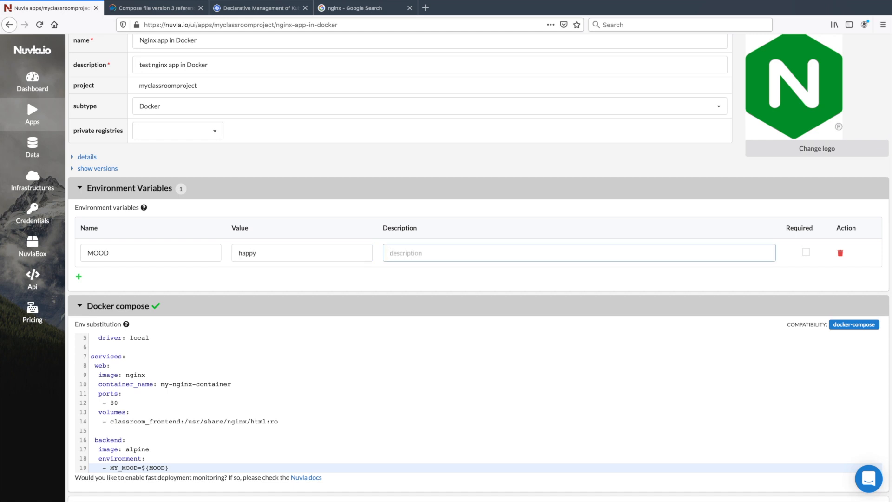
type("Env var to set my mood inside the")
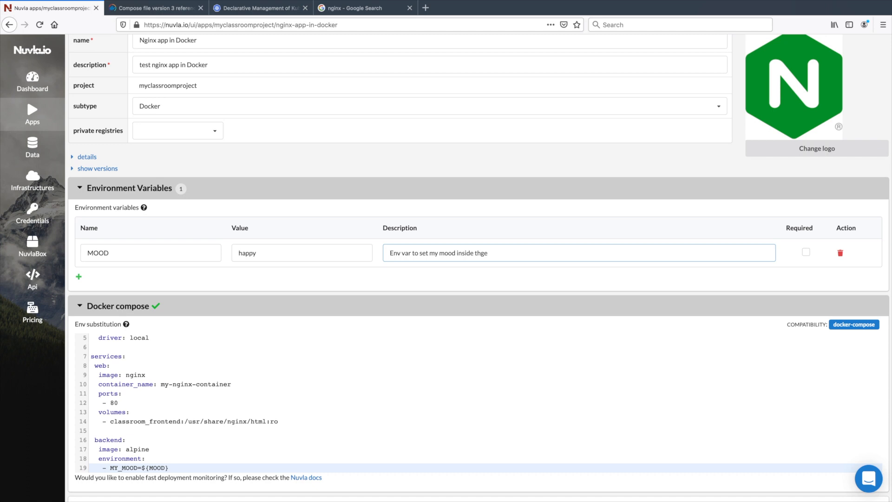
type(" backedn c")
key("BackSpace")
key("BackSpace")
key("BackSpace")
type("nd container")
left_click(806, 252)
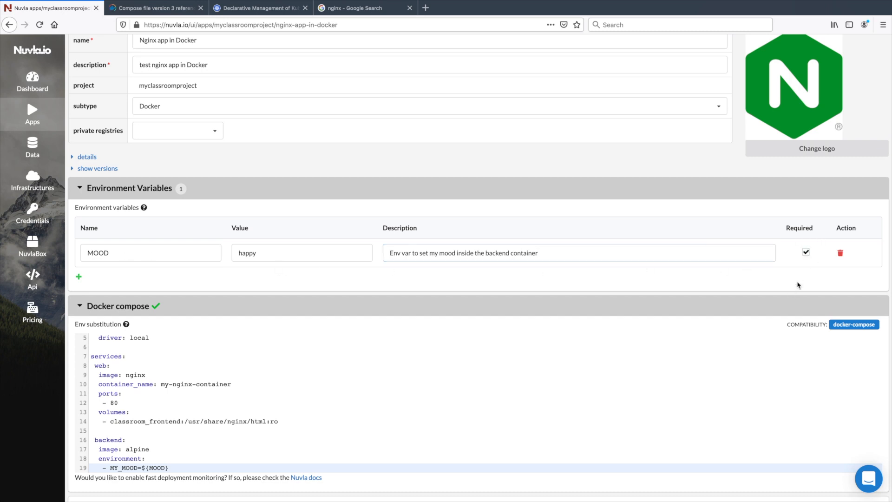
scroll(285, 318, "down", 2)
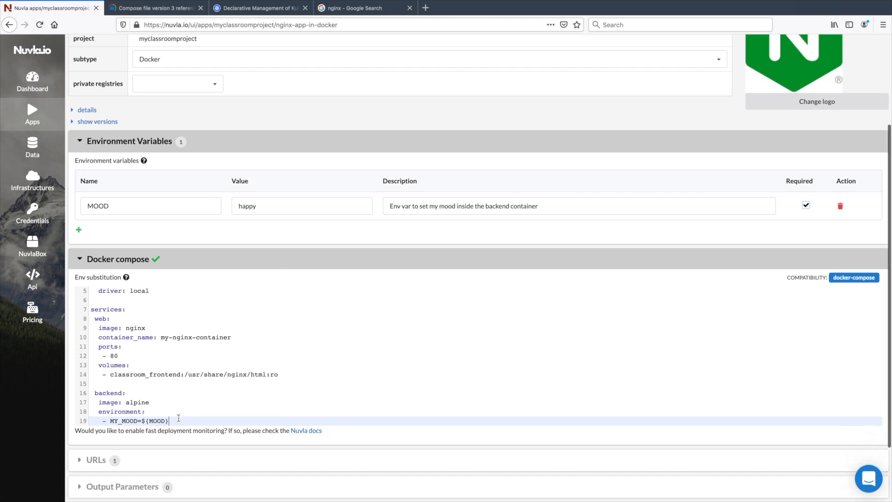
Step: Add - FROM_NODE={{.Node.ID}} below MY_MOOD in the backend environment, then start an outdented new line
key("Return")
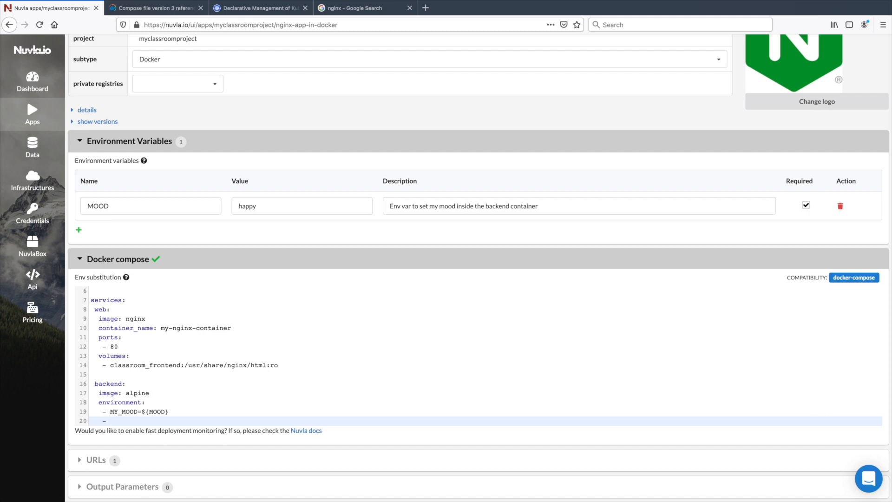
type("NODE={{.Node.ID}}")
triple_click(123, 419)
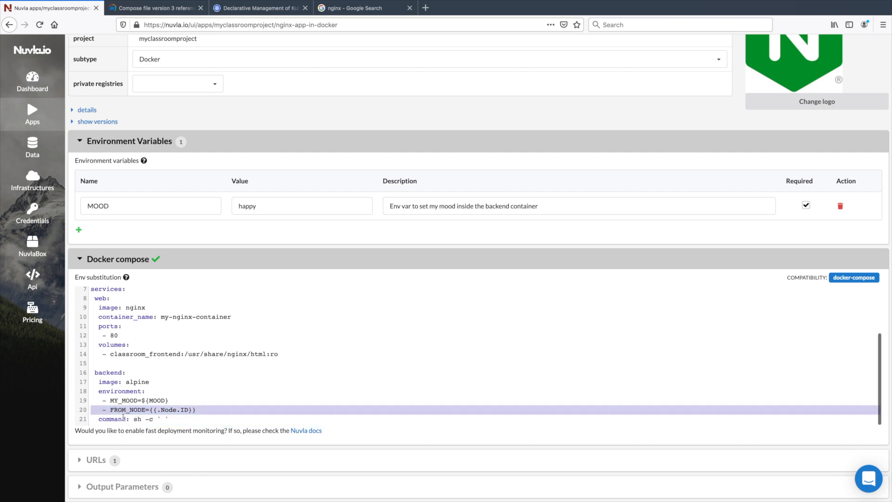
left_click_drag(833, 279, 878, 282)
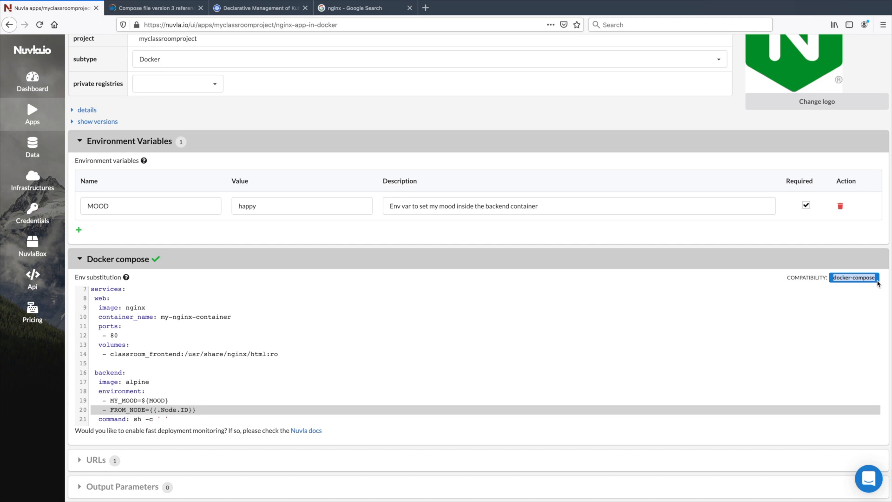
left_click(205, 393)
key("Return")
key("BackSpace")
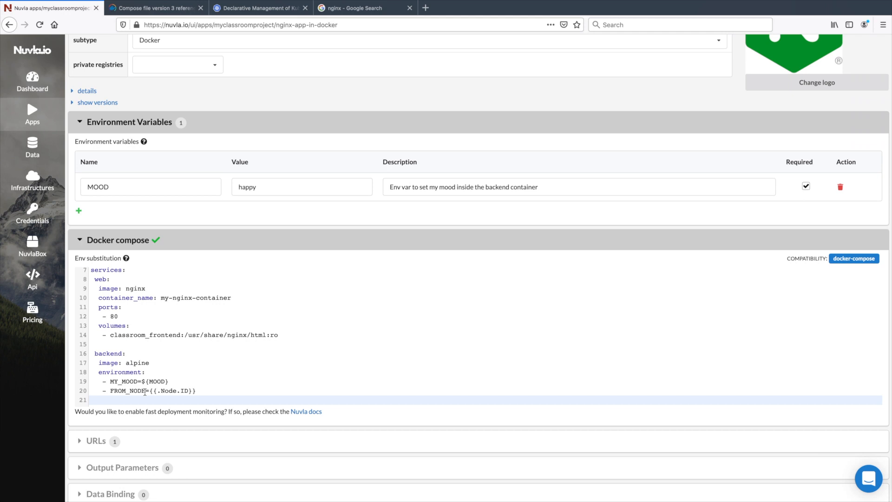
Step: Delete the '- FROM_NODE={{.Node.ID}}' line so the backend environment holds only MY_MOOD
left_click(145, 393)
triple_click(144, 393)
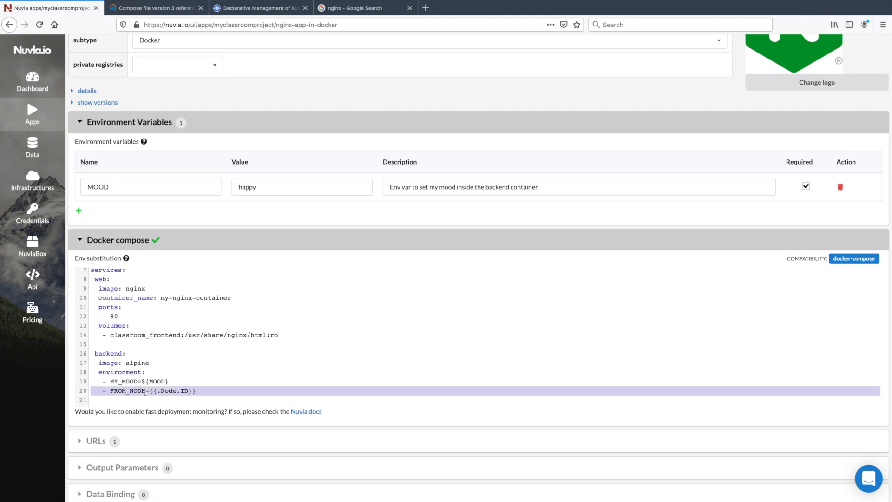
key("BackSpace")
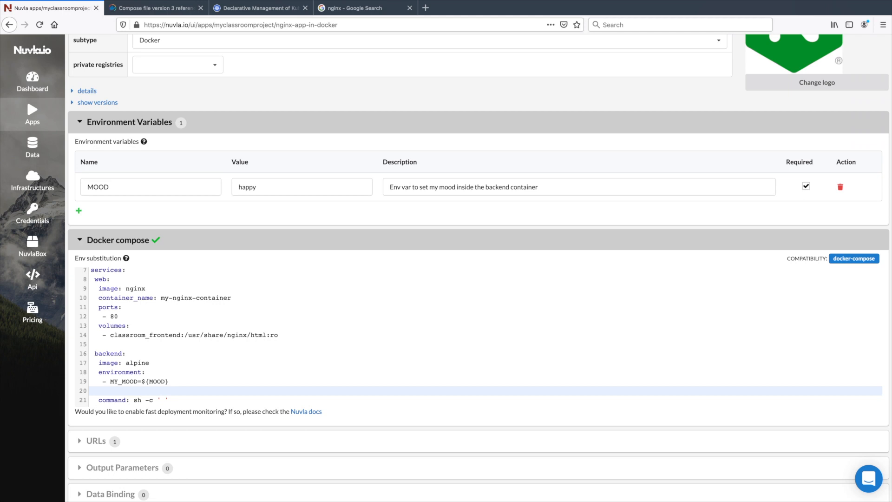
Step: Add a backend volumes section with the entry '- classroom_frontend:/tmp', adapted from the frontend's mount
type("volumes")
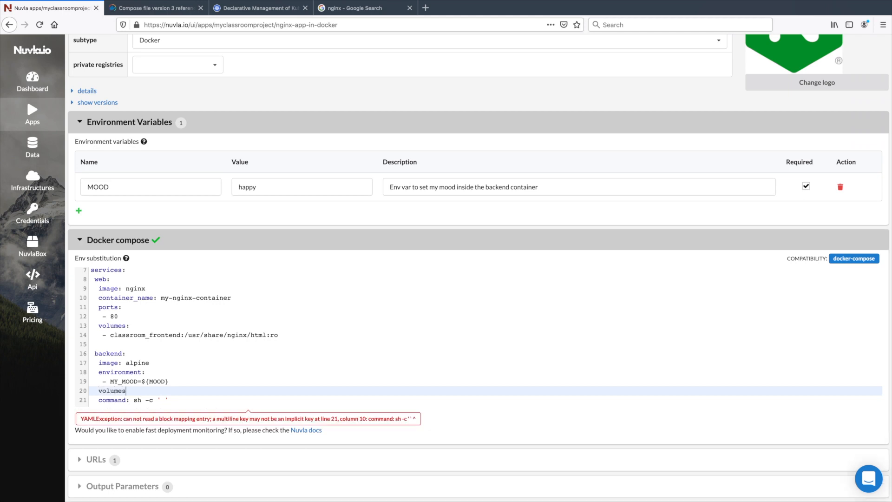
type(":")
key("Return")
type("- ")
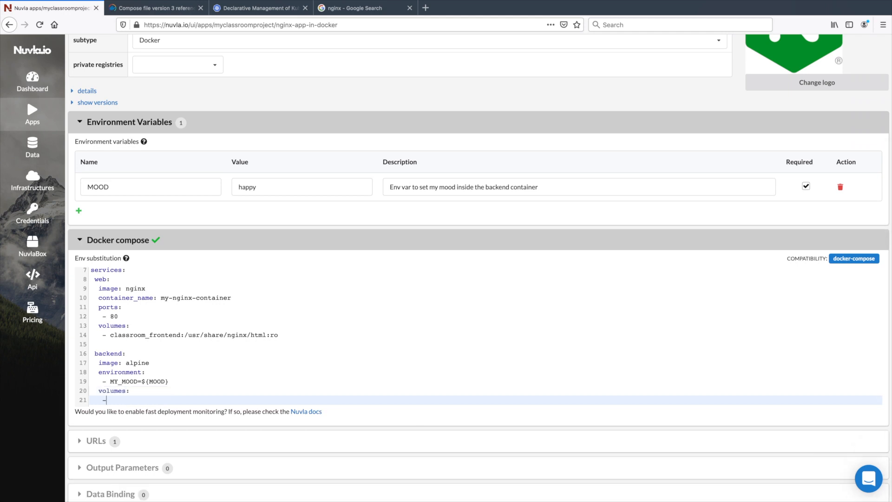
type("classroom")
left_click_drag(146, 335, 280, 335)
key("ctrl+c")
left_click(161, 400)
key("ctrl+v")
key("BackSpace")
key("BackSpace")
key("BackSpace")
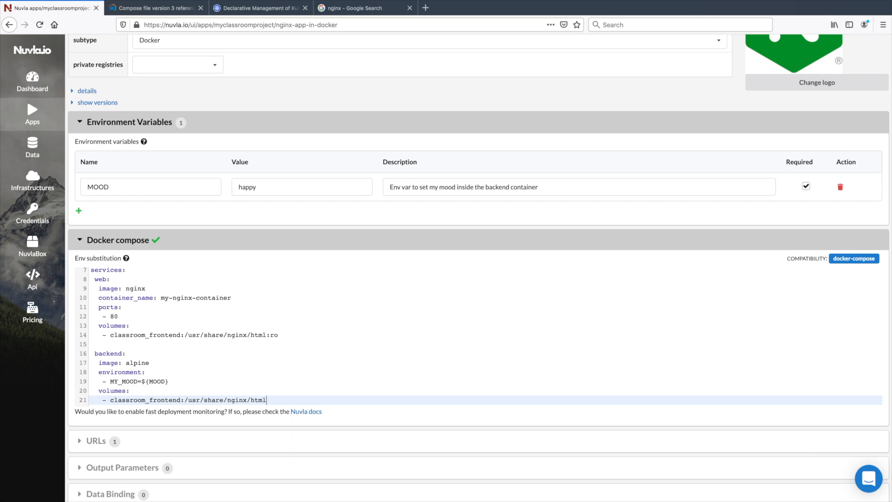
key("BackSpace")
key("BackSpace")
key("BackSpace")
key("BackSpace")
key("BackSpace")
key("BackSpace")
key("BackSpace")
key("BackSpace")
key("BackSpace")
key("BackSpace")
key("BackSpace")
key("BackSpace")
key("BackSpace")
key("BackSpace")
key("BackSpace")
key("BackSpace")
key("BackSpace")
key("BackSpace")
key("BackSpace")
key("BackSpace")
type("tmp")
scroll(198, 349, "down", 1)
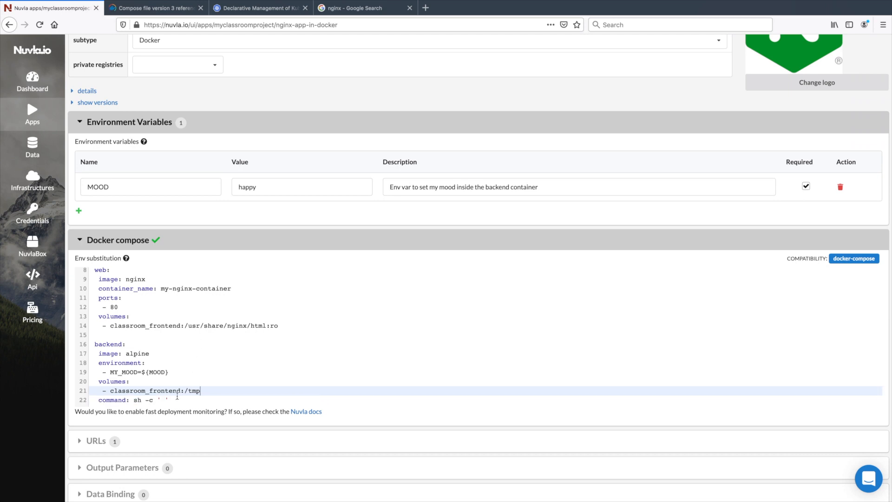
Step: Set the backend command to a while-true loop echoing date, MY_MOOD and $${RANDOM} into /tmp/index.html every second
left_click(161, 400)
type("while true;")
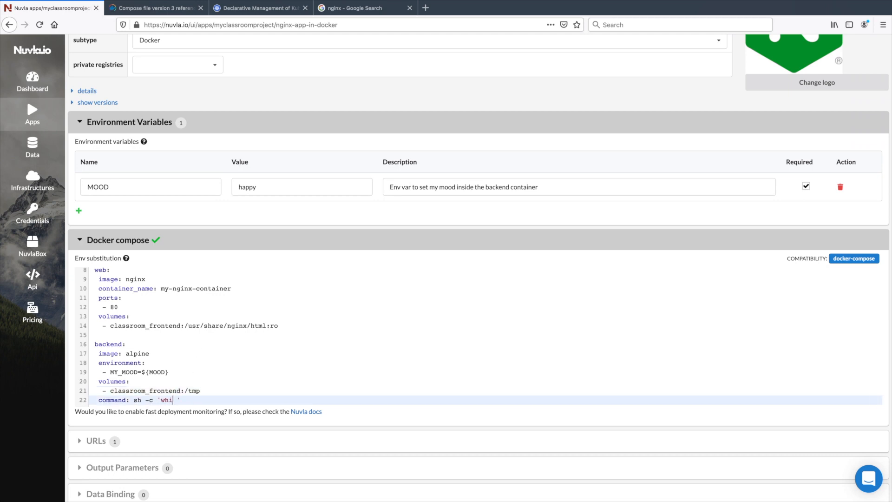
type(" do echo \"")
type("$$(date)")
type(" - I am feeling $$")
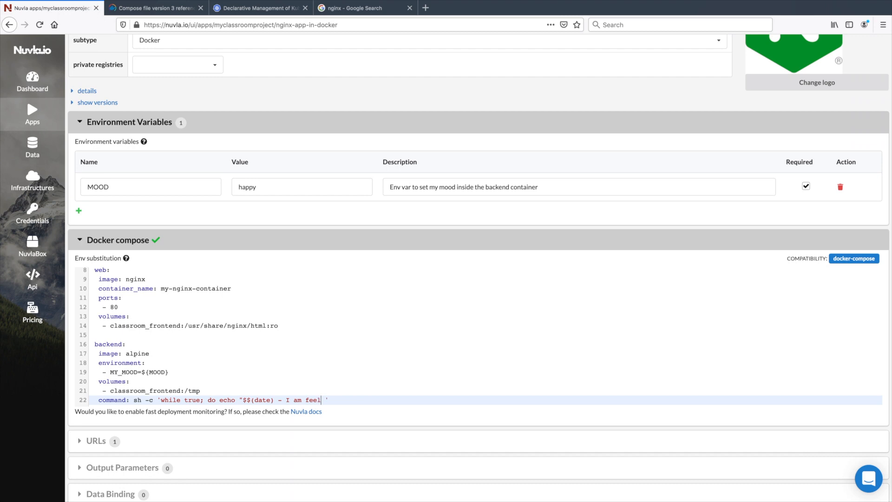
type("{MY_MOOD}, and very random")
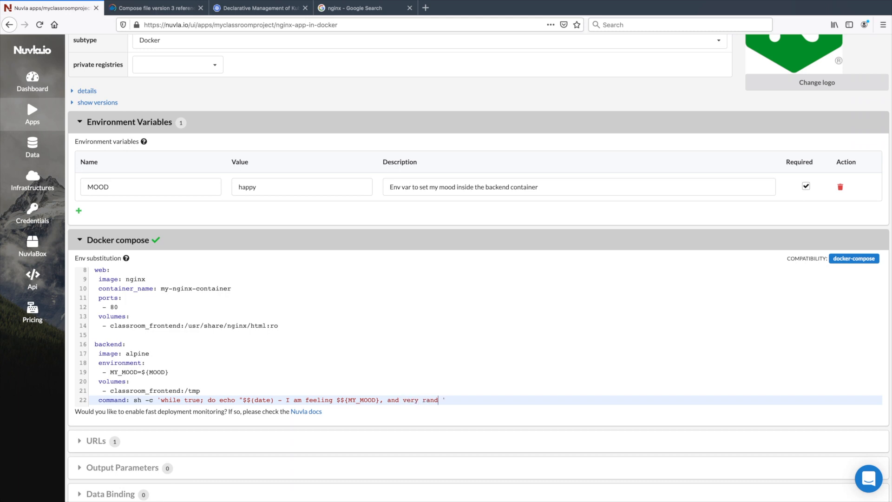
type("... $${RANDOM}}\" > /tmp/index.html")
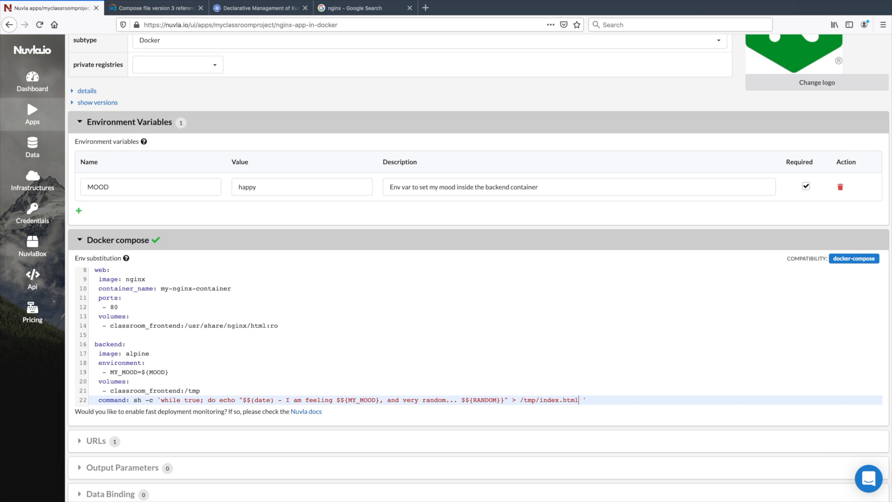
type("; sleep 1; done")
key("BackSpace")
left_click_drag(519, 400, 573, 396)
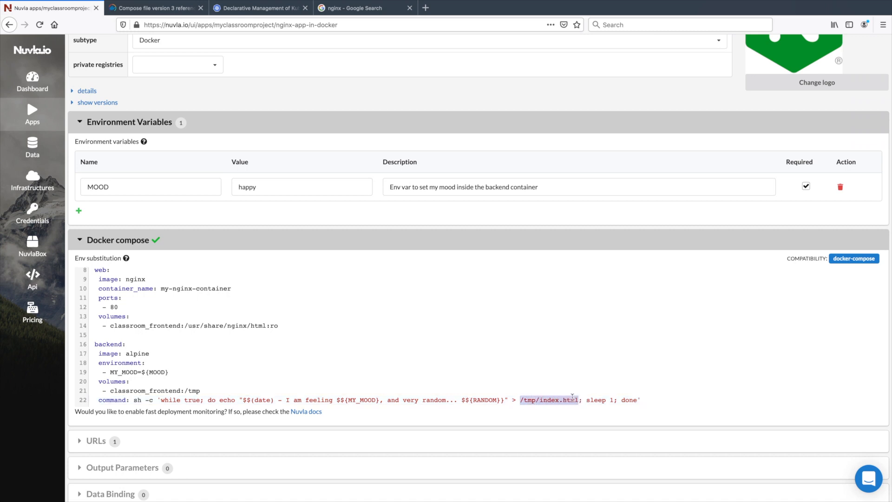
double_click(194, 390)
double_click(164, 390)
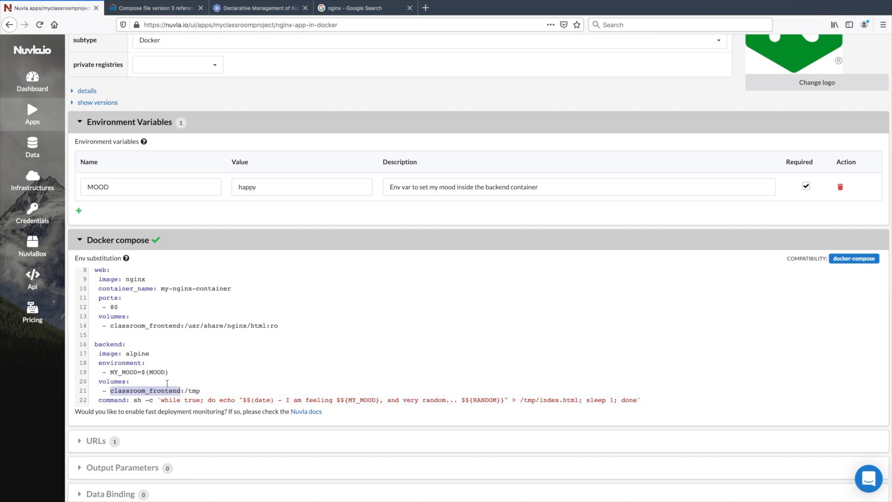
left_click_drag(184, 325, 267, 324)
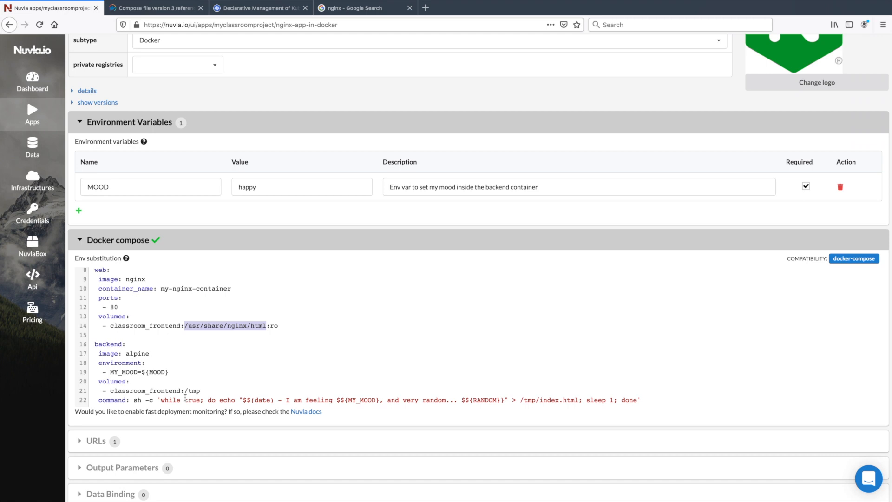
double_click(354, 400)
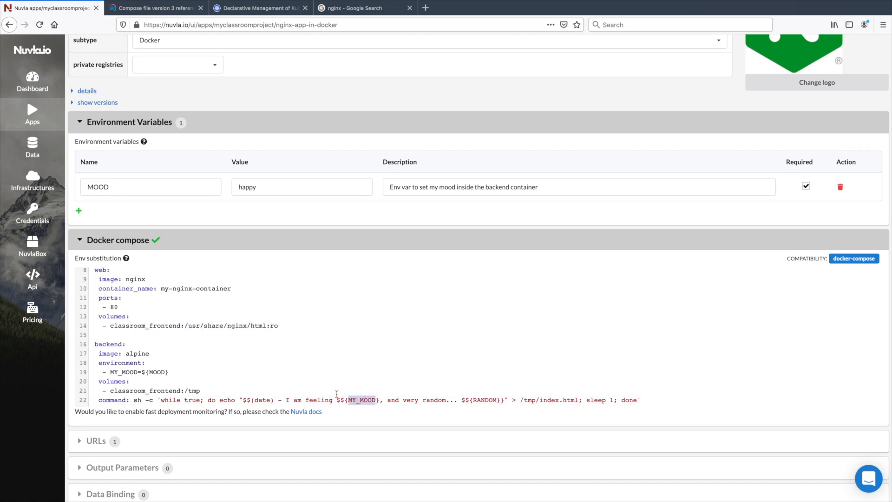
double_click(123, 372)
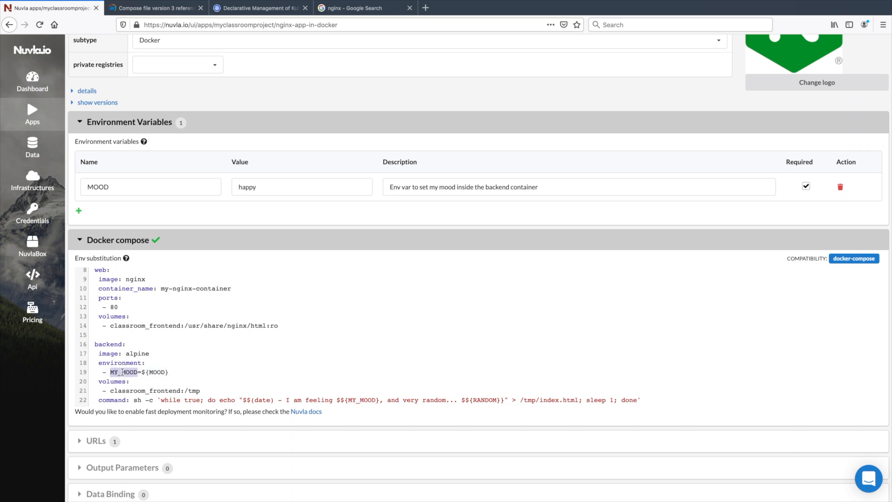
double_click(163, 372)
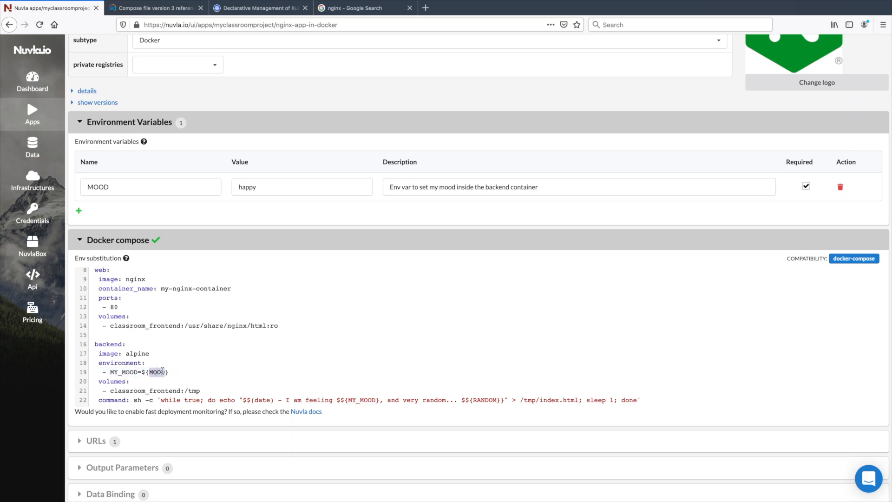
left_click(106, 185)
double_click(106, 185)
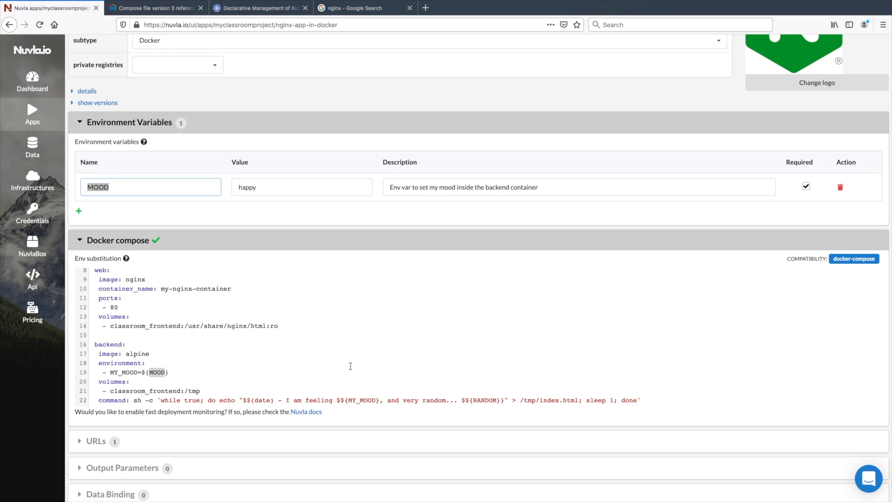
Step: Save the app as a new version with commit message 'define backend container'
left_click(498, 400)
scroll(279, 442, "down", 2)
left_click(105, 481)
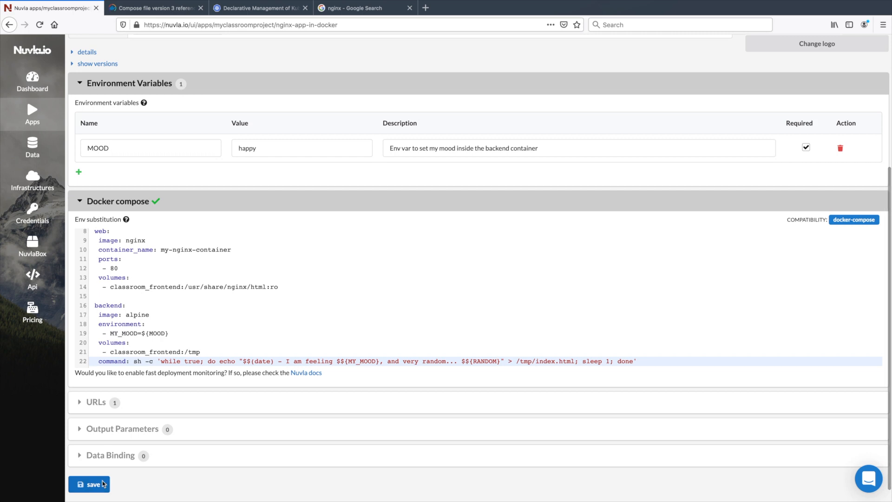
type("define backend container")
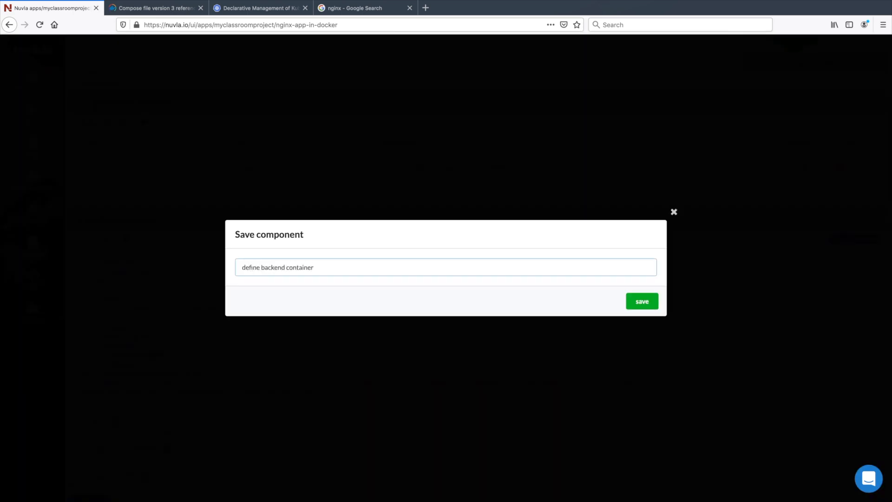
left_click(640, 307)
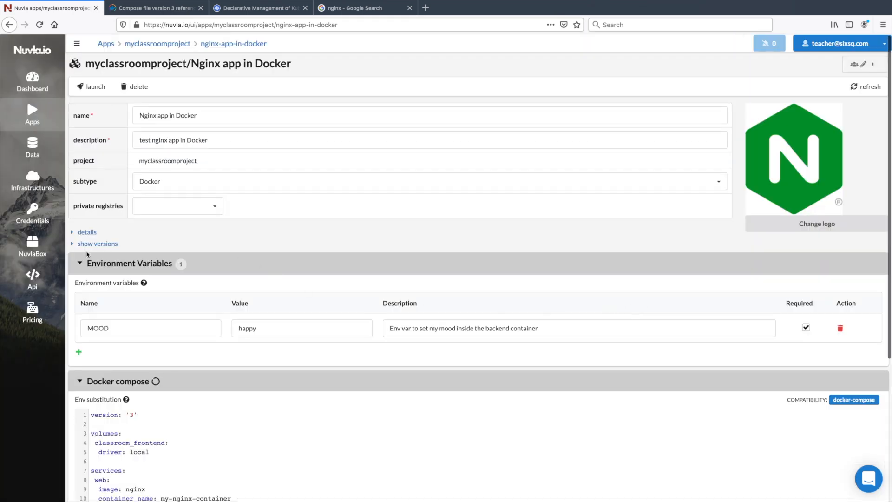
Step: Review the version history and app details (owner, subtype, path), then collapse both sections
left_click(75, 244)
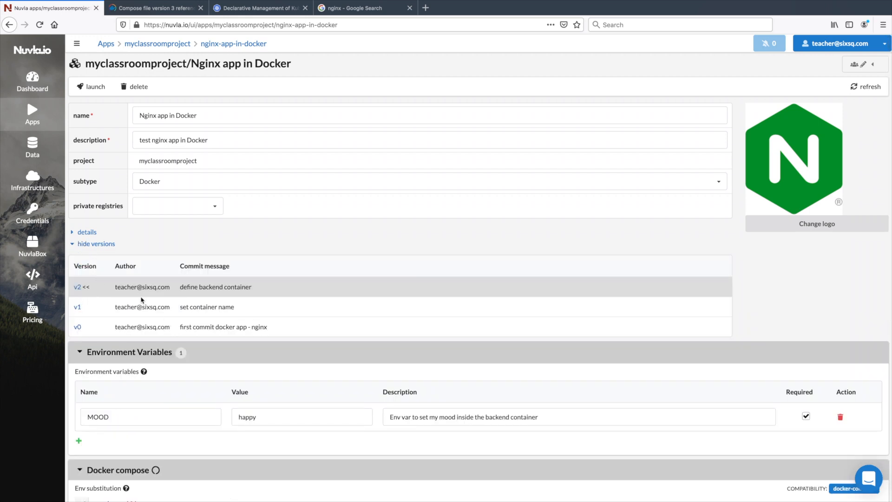
left_click(74, 232)
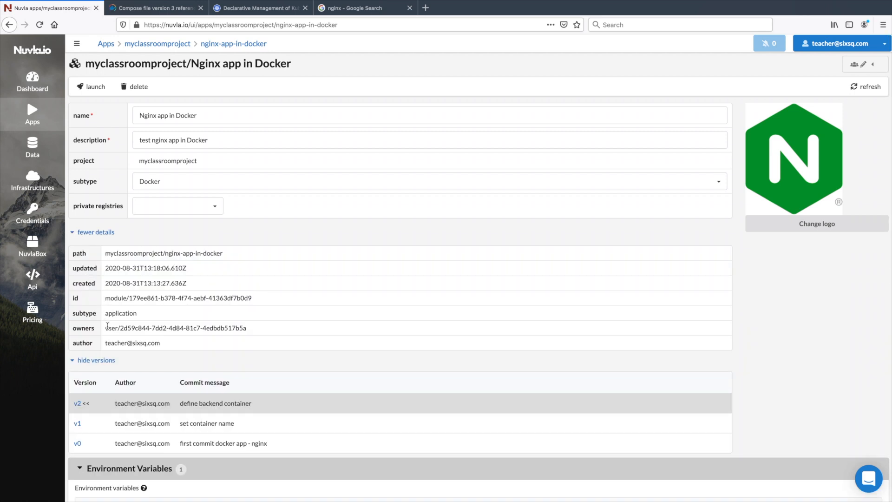
double_click(111, 327)
double_click(112, 313)
left_click_drag(109, 251, 191, 252)
left_click(73, 232)
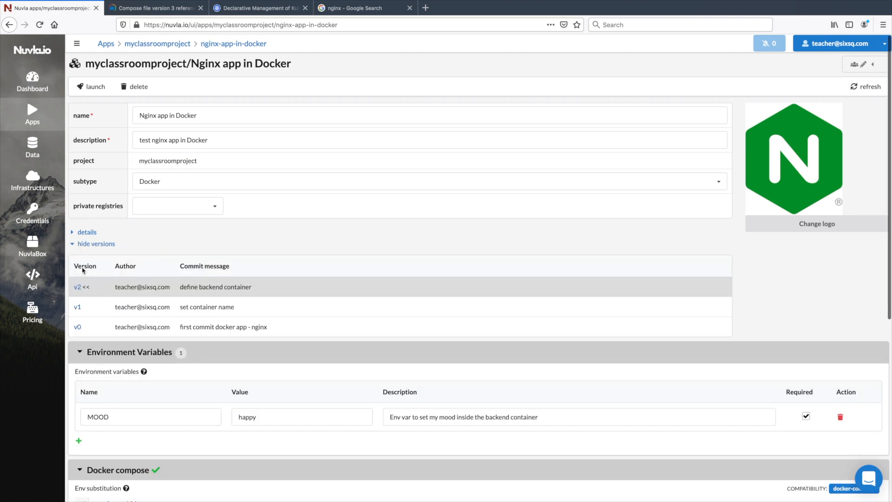
left_click(72, 244)
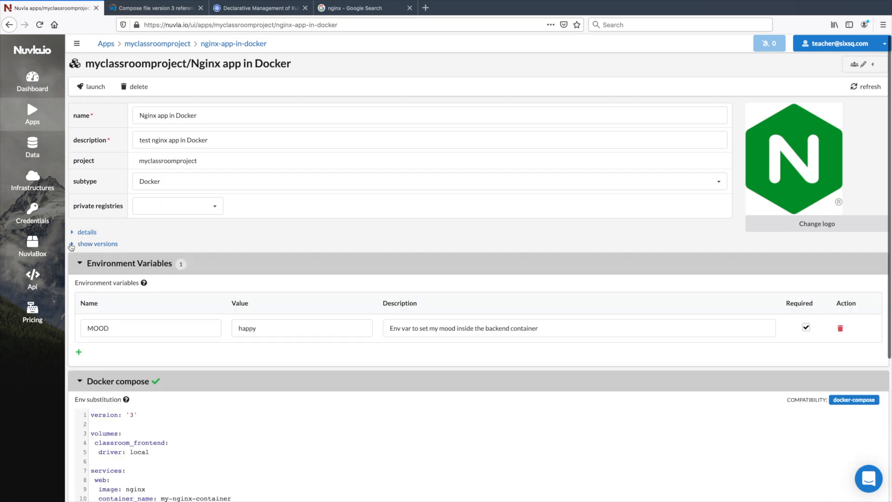
Step: Browse the App store, view the Nginx App in Kubernetes app, and return to the listing
left_click(41, 121)
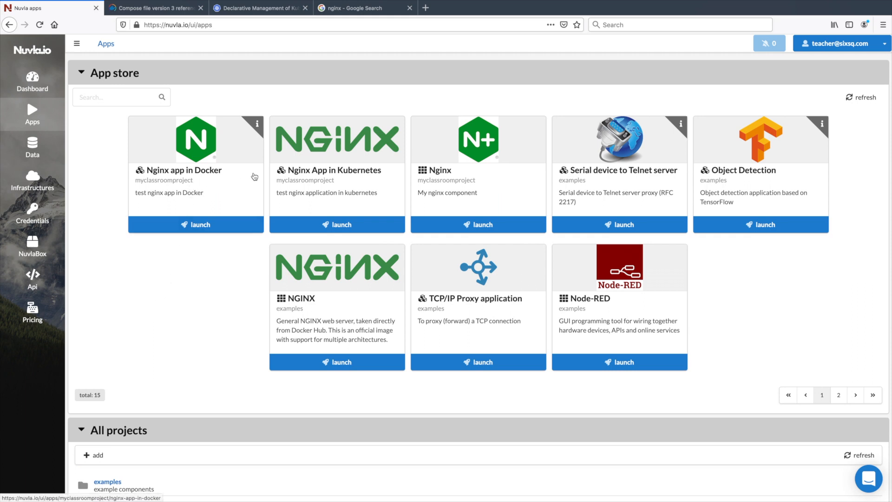
mouse_move(257, 125)
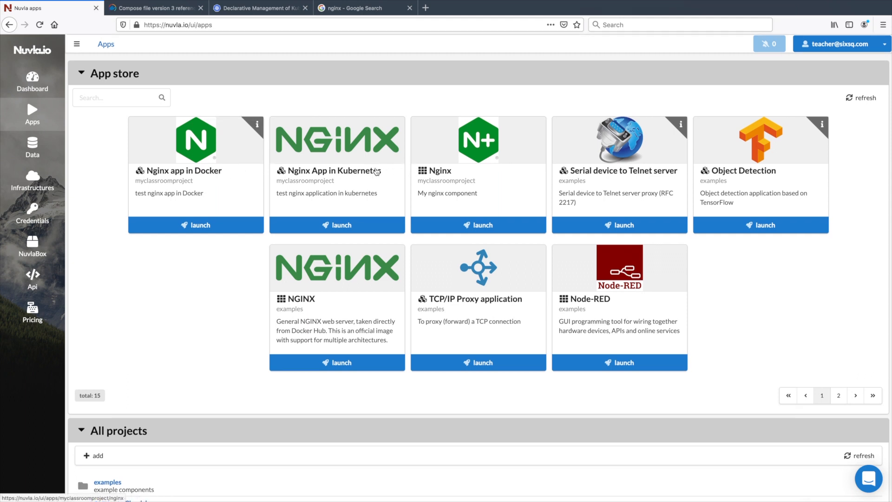
left_click(344, 171)
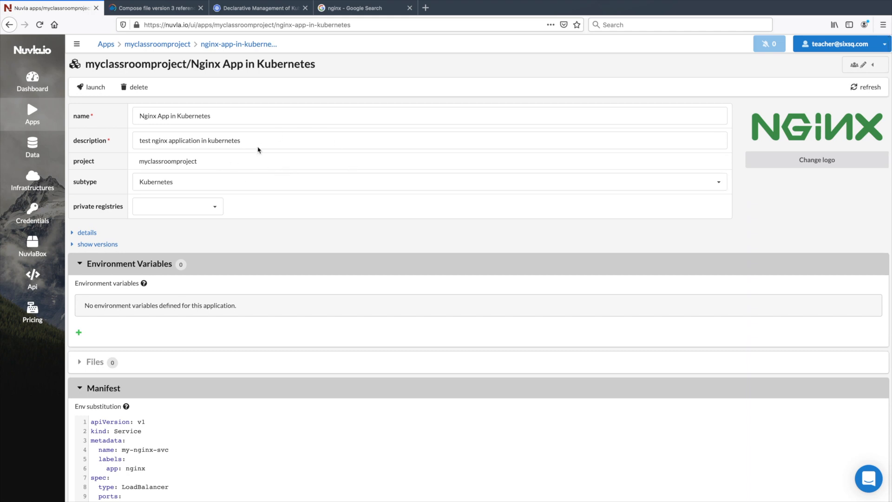
left_click(39, 112)
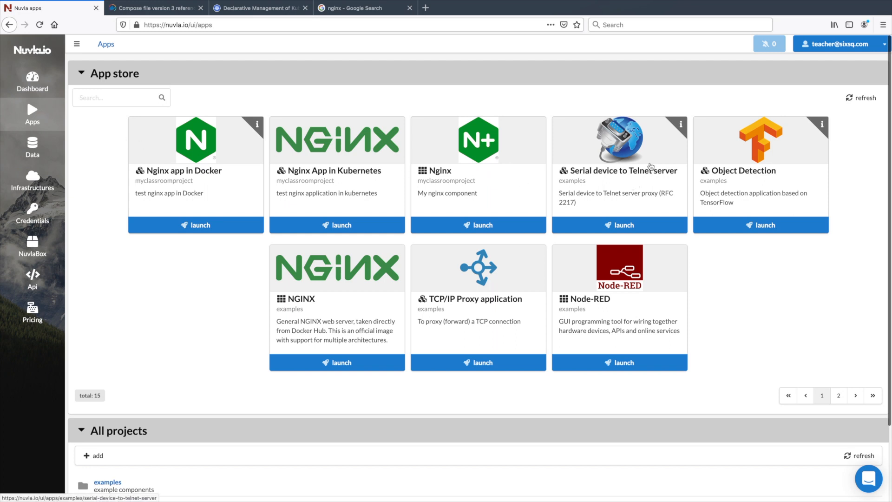
left_click(736, 173)
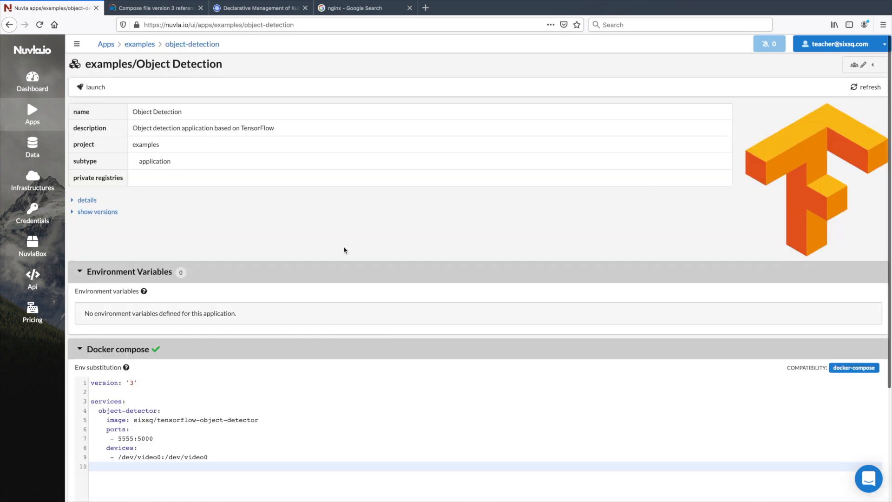
scroll(344, 250, "down", 3)
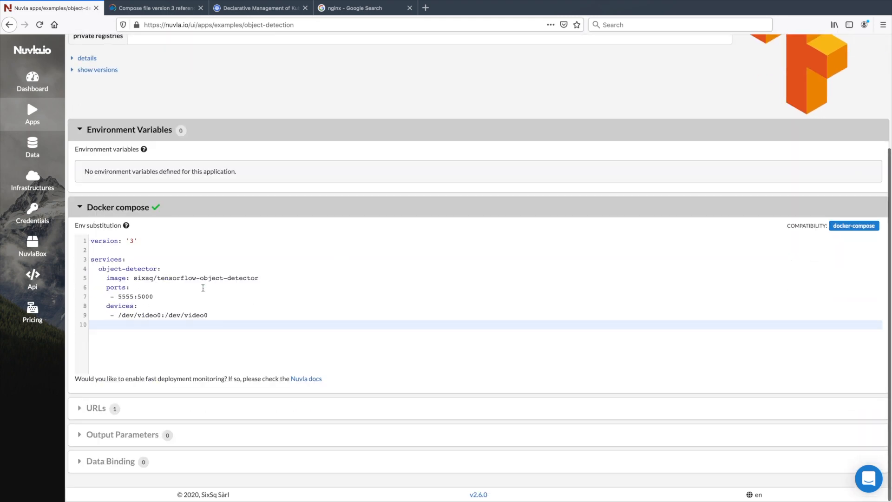
scroll(247, 290, "up", 3)
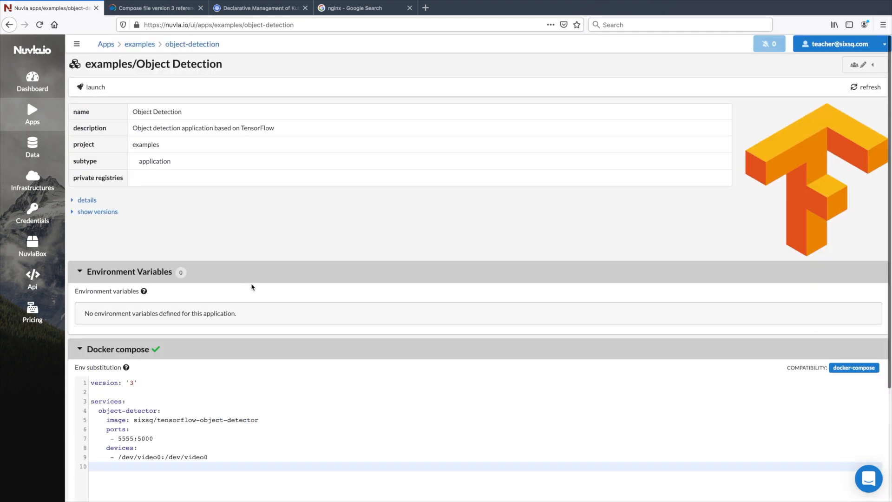
left_click(50, 121)
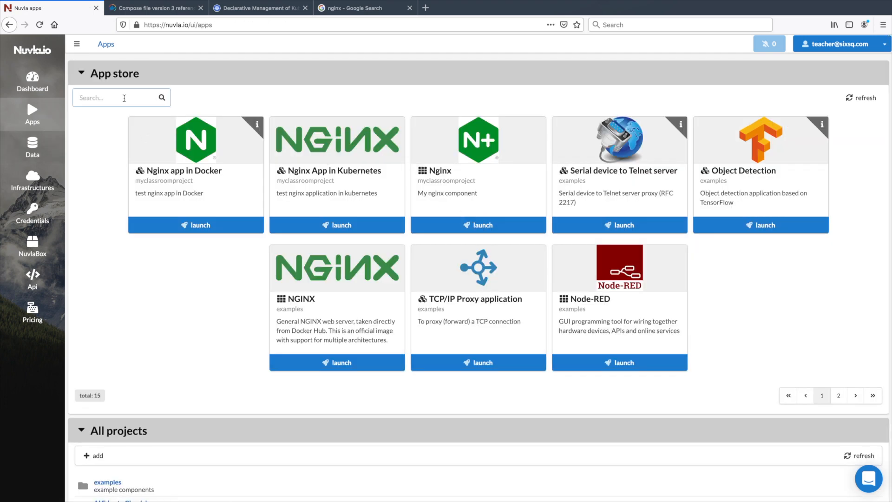
type("node")
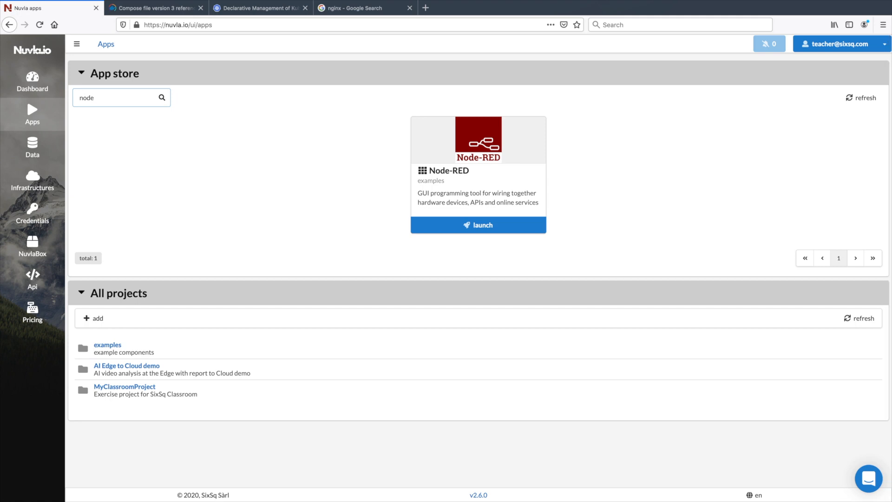
left_click(447, 174)
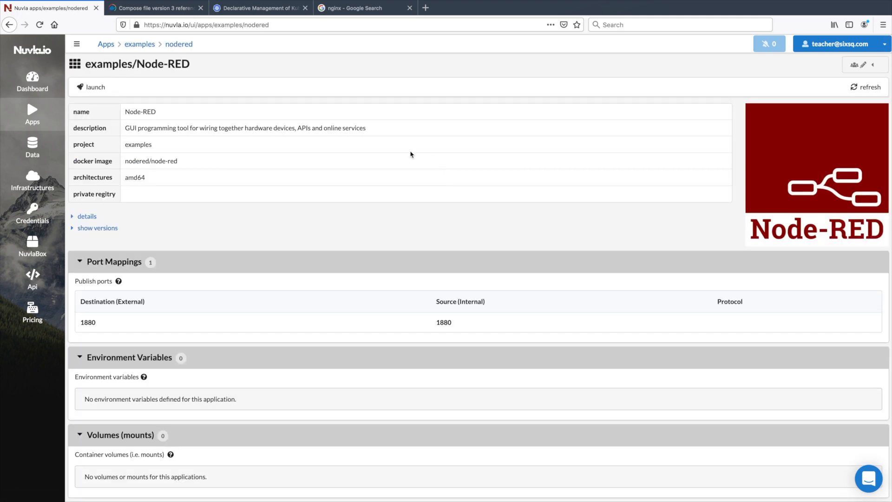
scroll(332, 204, "down", 5)
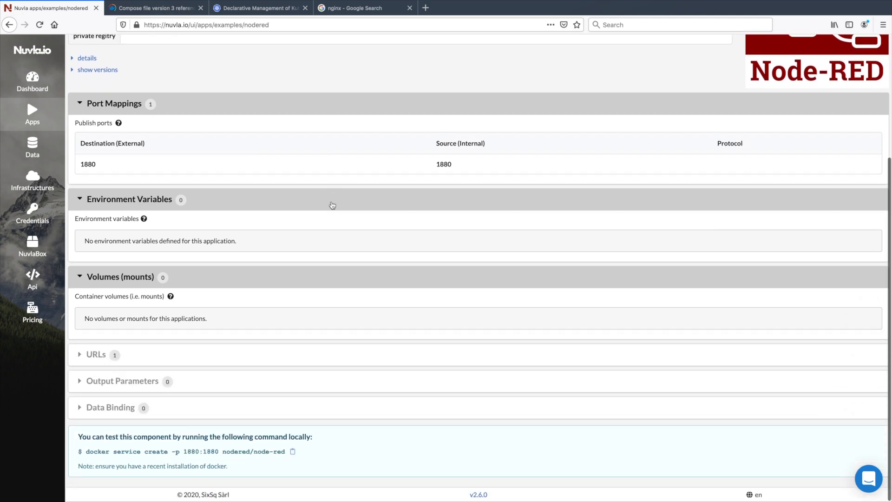
scroll(332, 205, "up", 5)
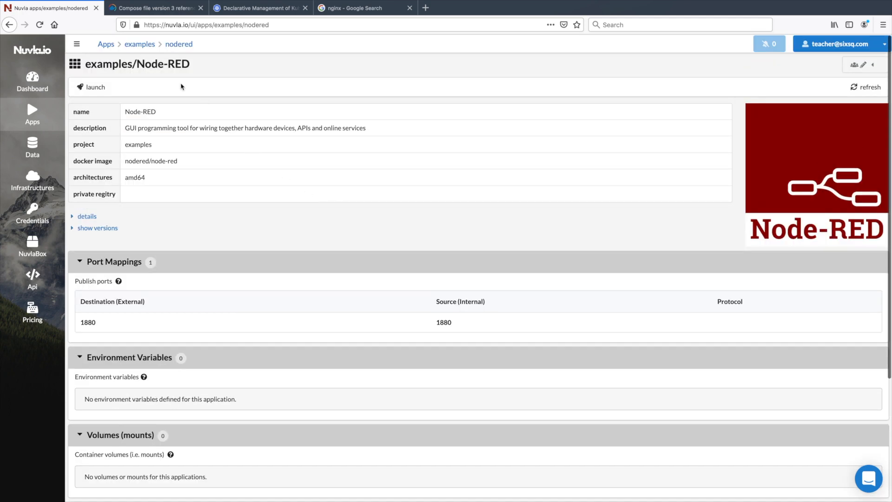
left_click(26, 115)
scroll(205, 282, "down", 3)
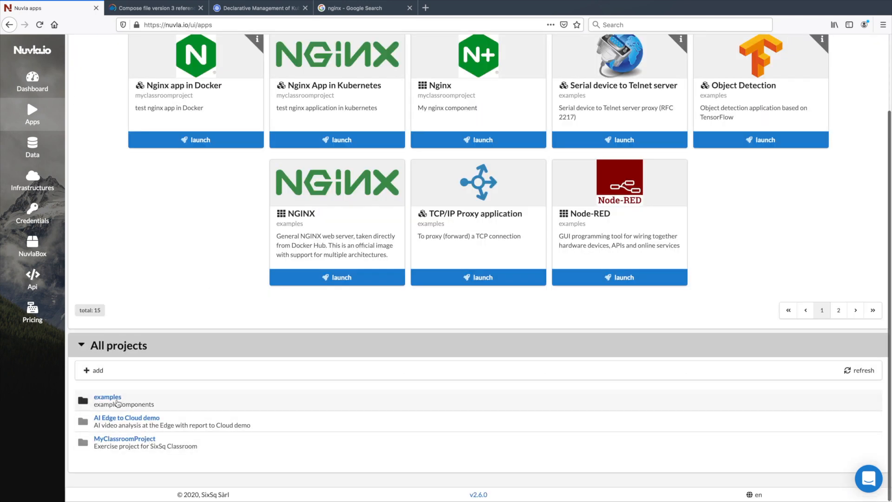
left_click(109, 398)
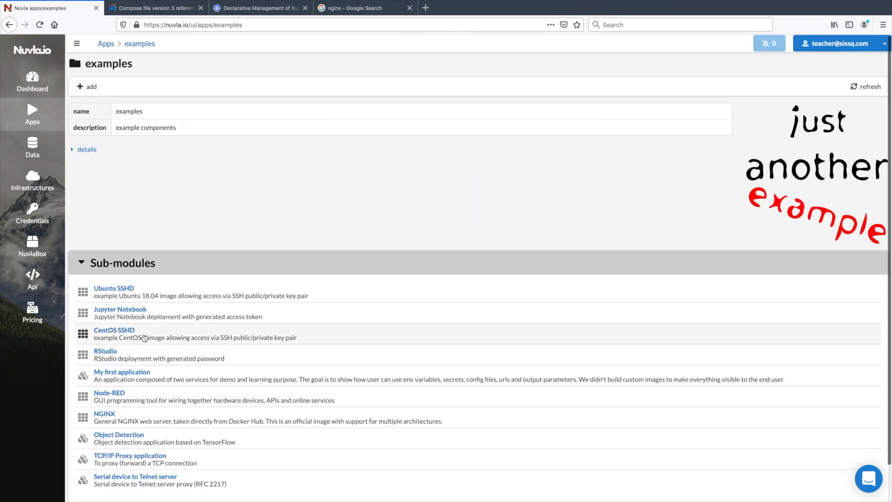
scroll(151, 328, "down", 2)
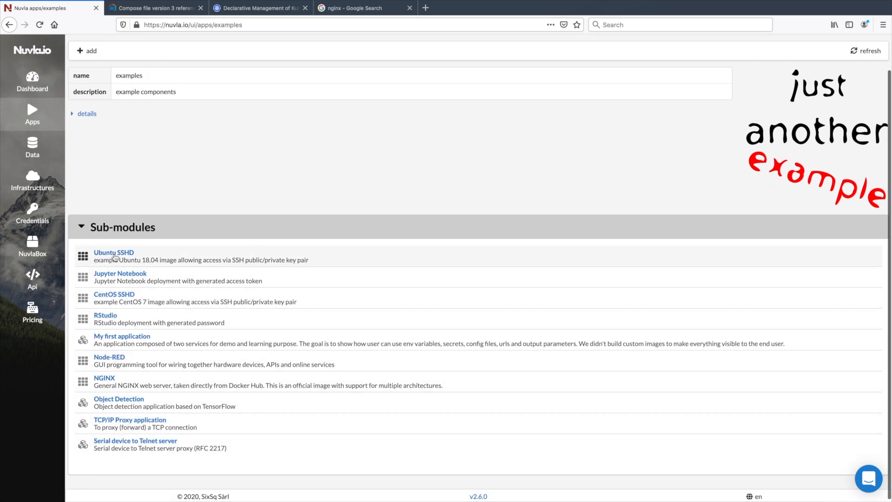
left_click(116, 275)
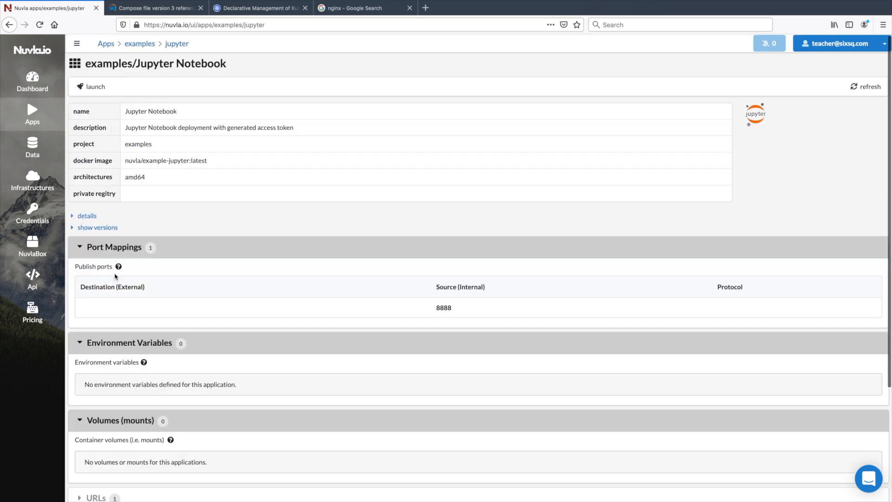
scroll(172, 284, "down", 3)
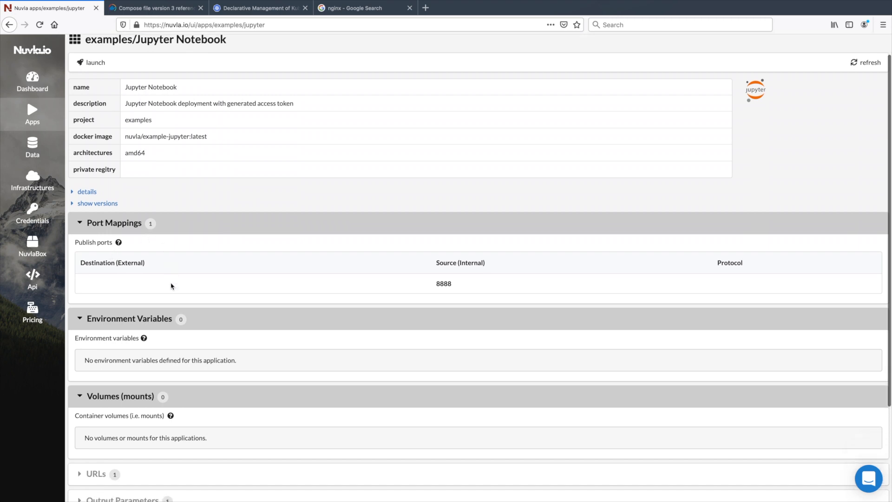
scroll(172, 285, "up", 3)
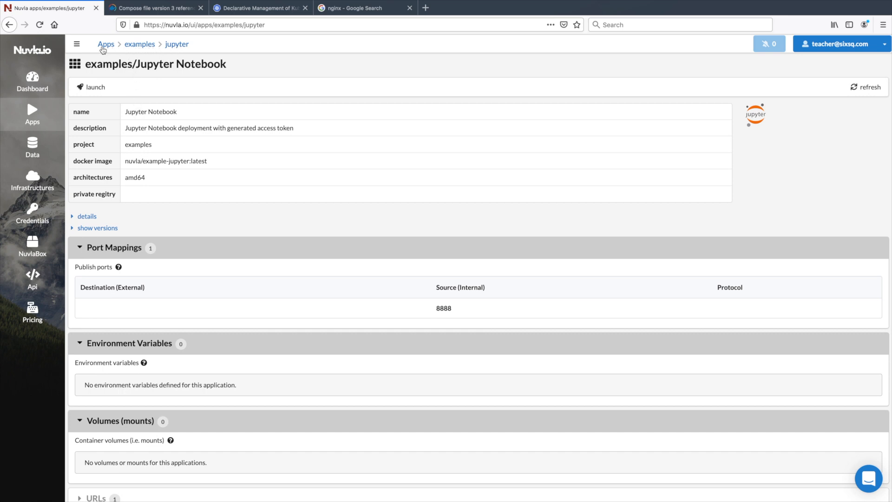
left_click(103, 47)
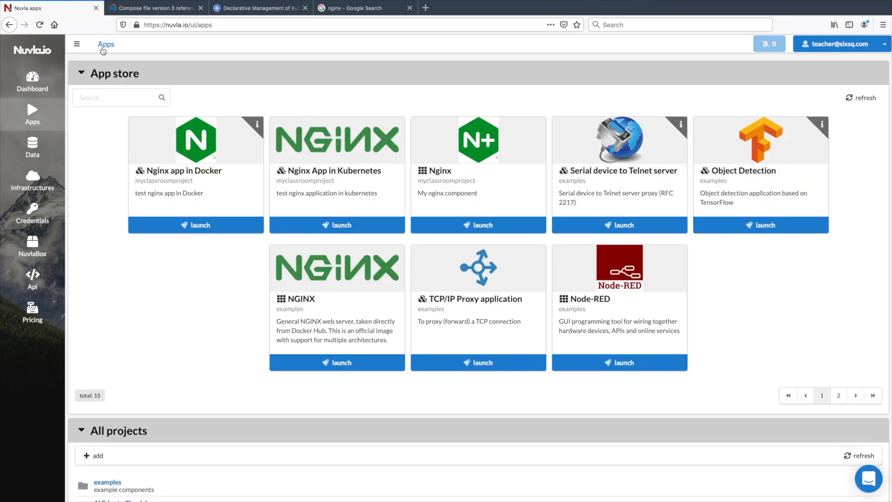